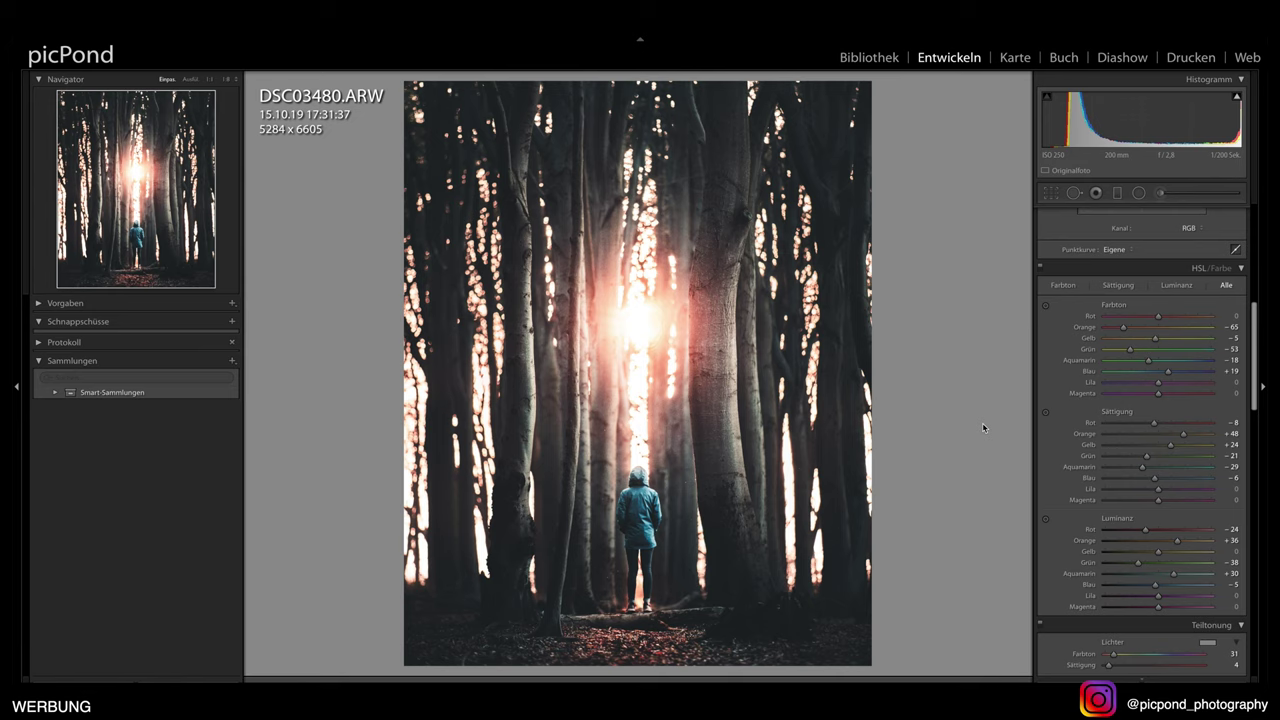
Flip between the finished forest edit and the unedited virtual copy Kopie 4, ending on Kopie 4
{"action": "key", "text": "Right"}
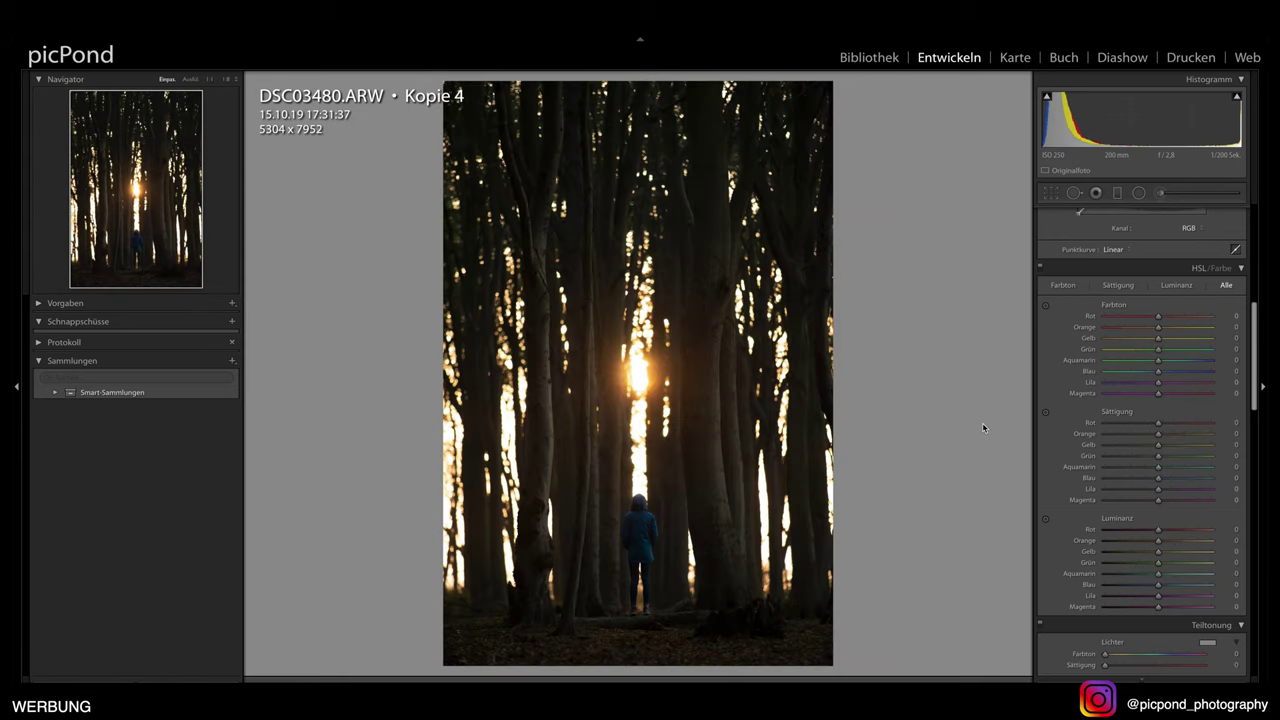
{"action": "key", "text": "Left"}
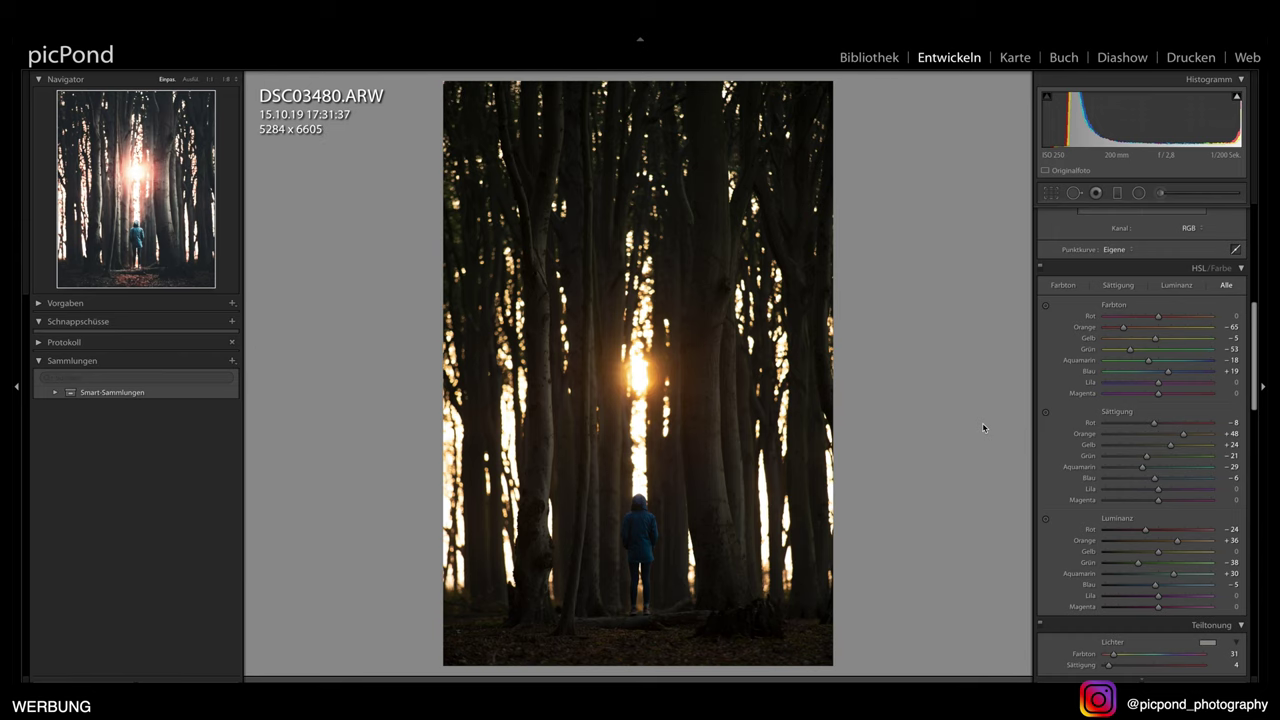
{"action": "key", "text": "Right"}
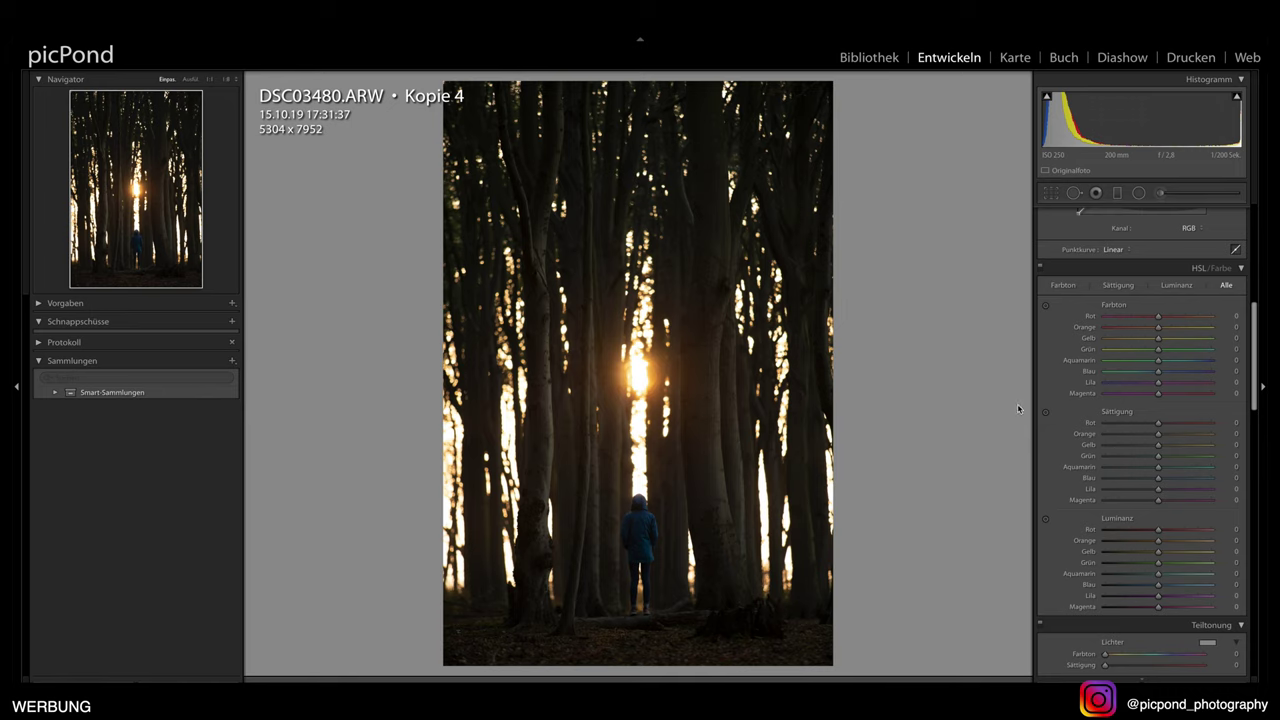
Crop Kopie 4 to 4 x 5 / 8 x 10, reframed upward around the figure and straightened 0.04°
{"action": "scroll", "coordinate": [1107, 410], "scroll_direction": "up", "scroll_amount": 3}
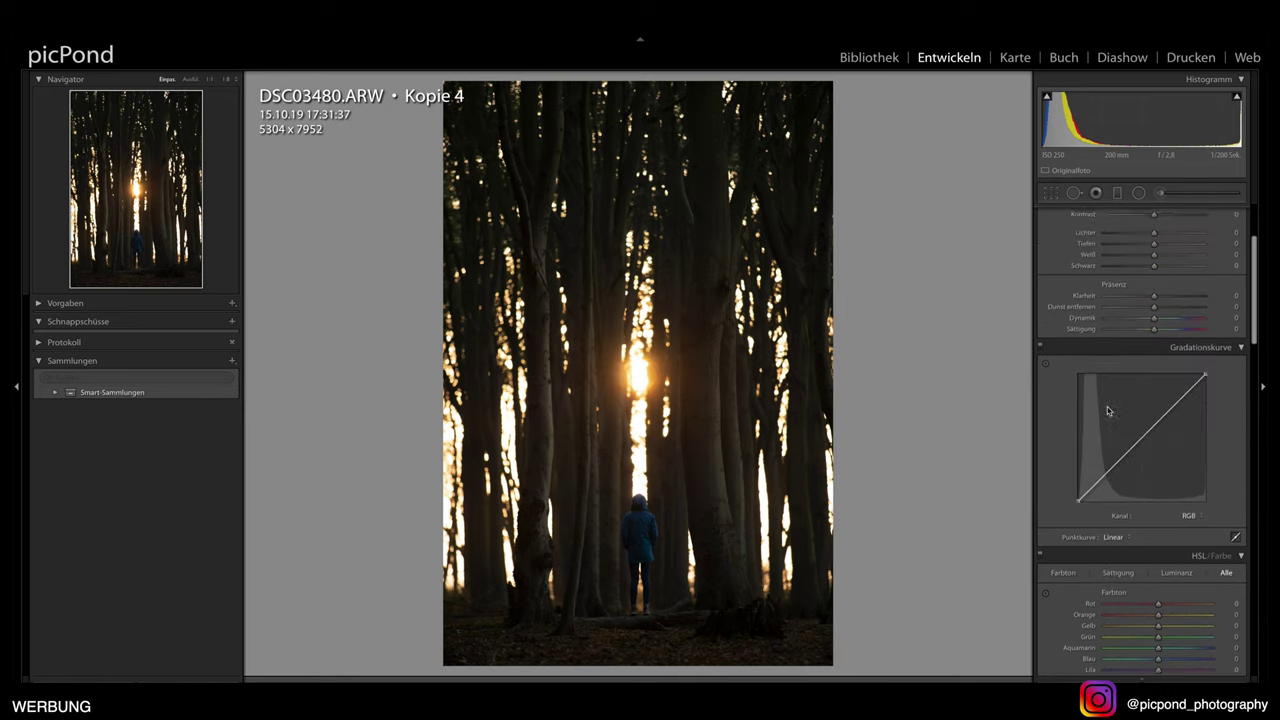
{"action": "scroll", "coordinate": [1107, 410], "scroll_direction": "up", "scroll_amount": 2}
{"action": "scroll", "coordinate": [1107, 410], "scroll_direction": "down", "scroll_amount": 2}
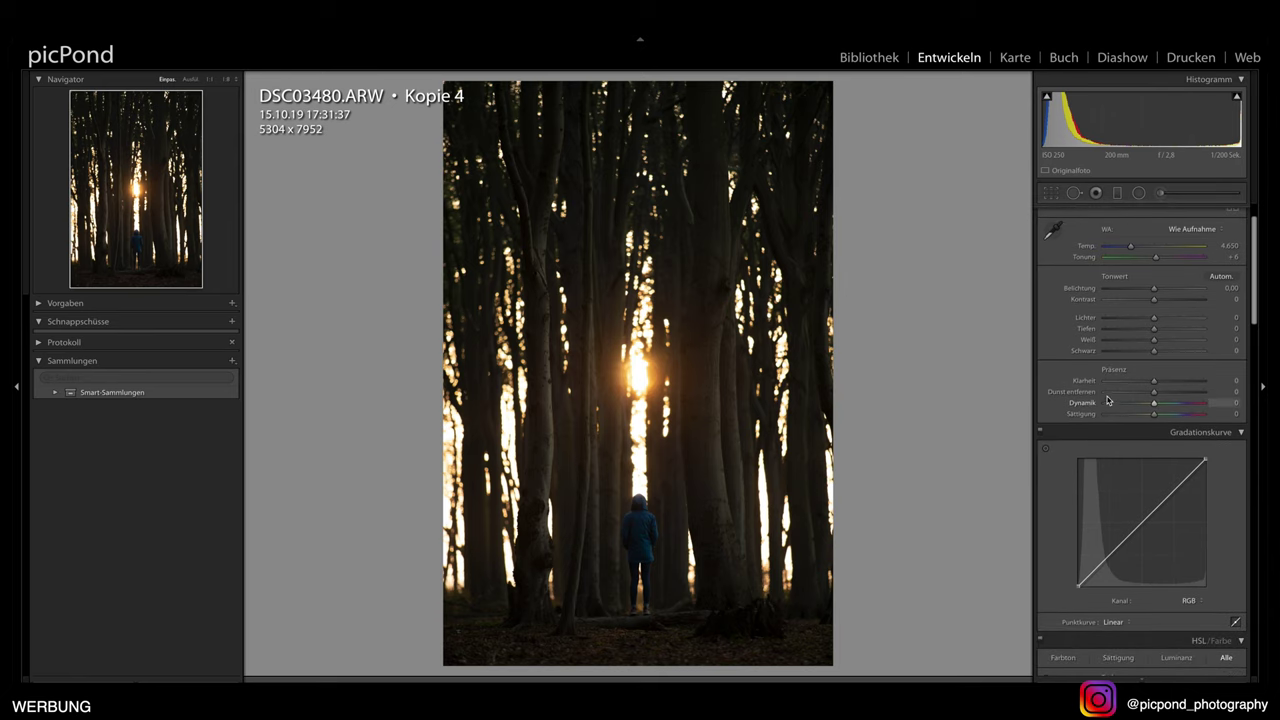
{"action": "left_click", "coordinate": [1052, 194]}
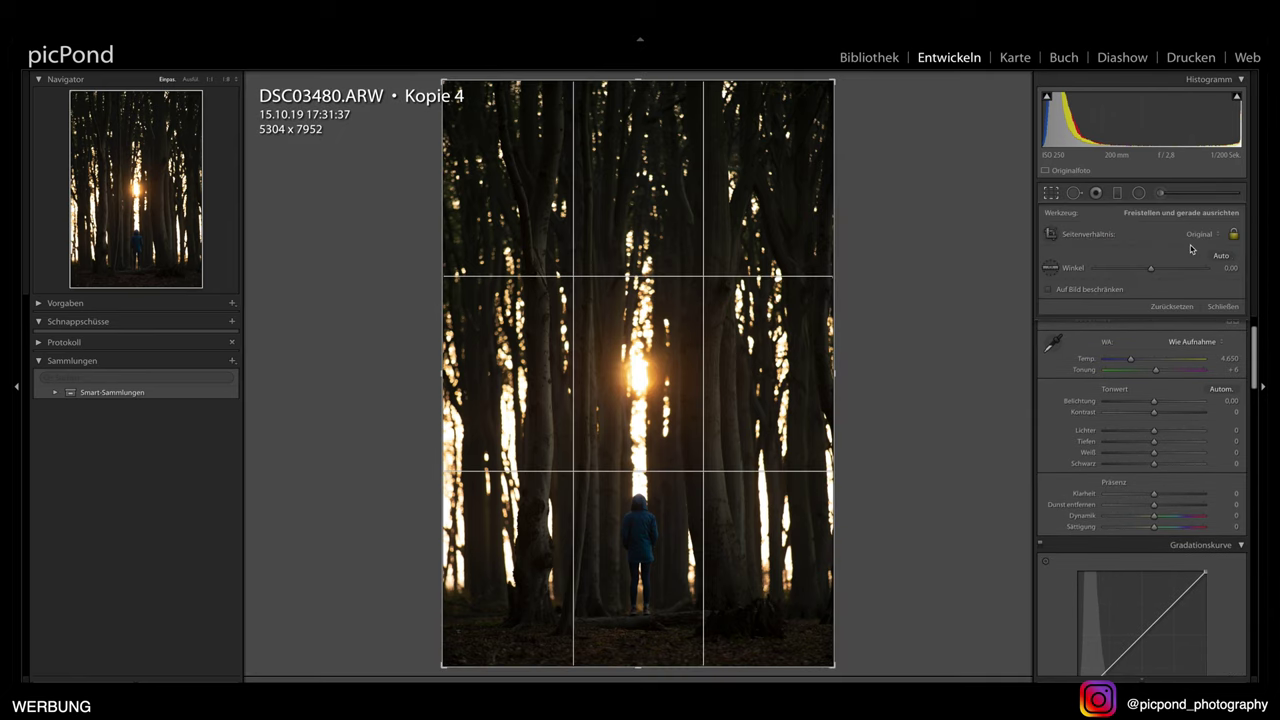
{"action": "left_click", "coordinate": [1207, 235]}
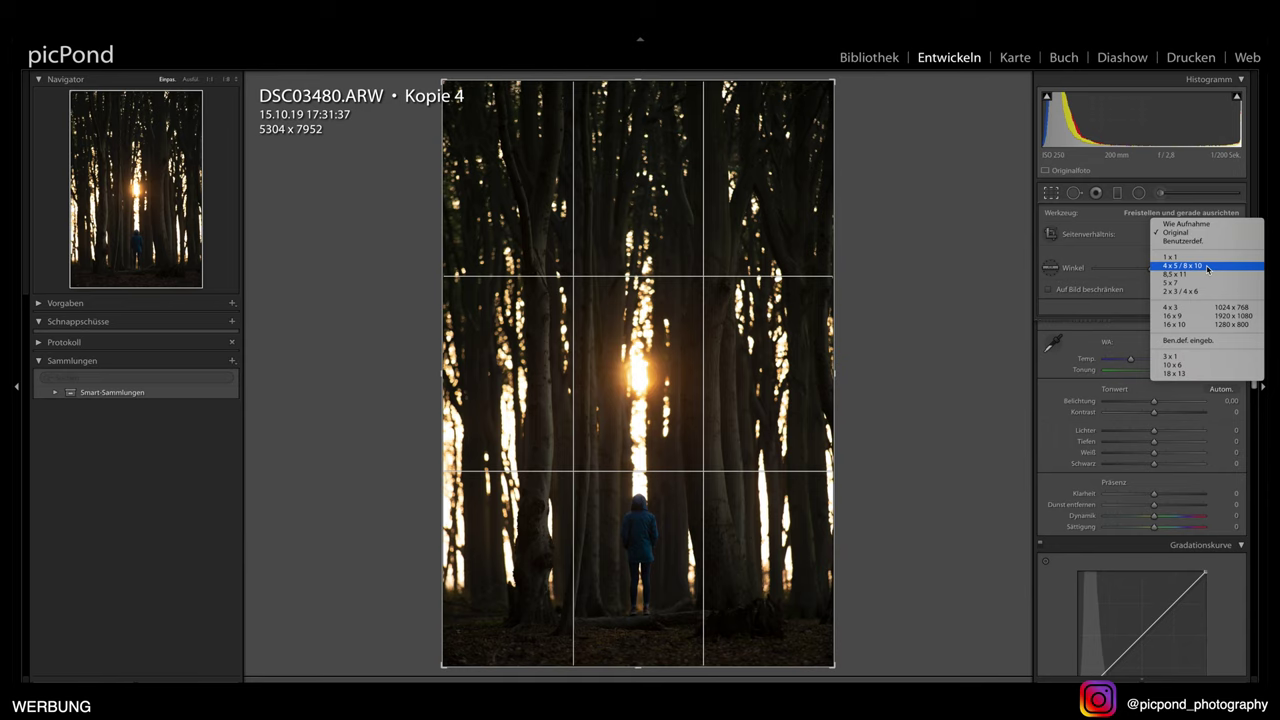
{"action": "left_click", "coordinate": [1207, 266]}
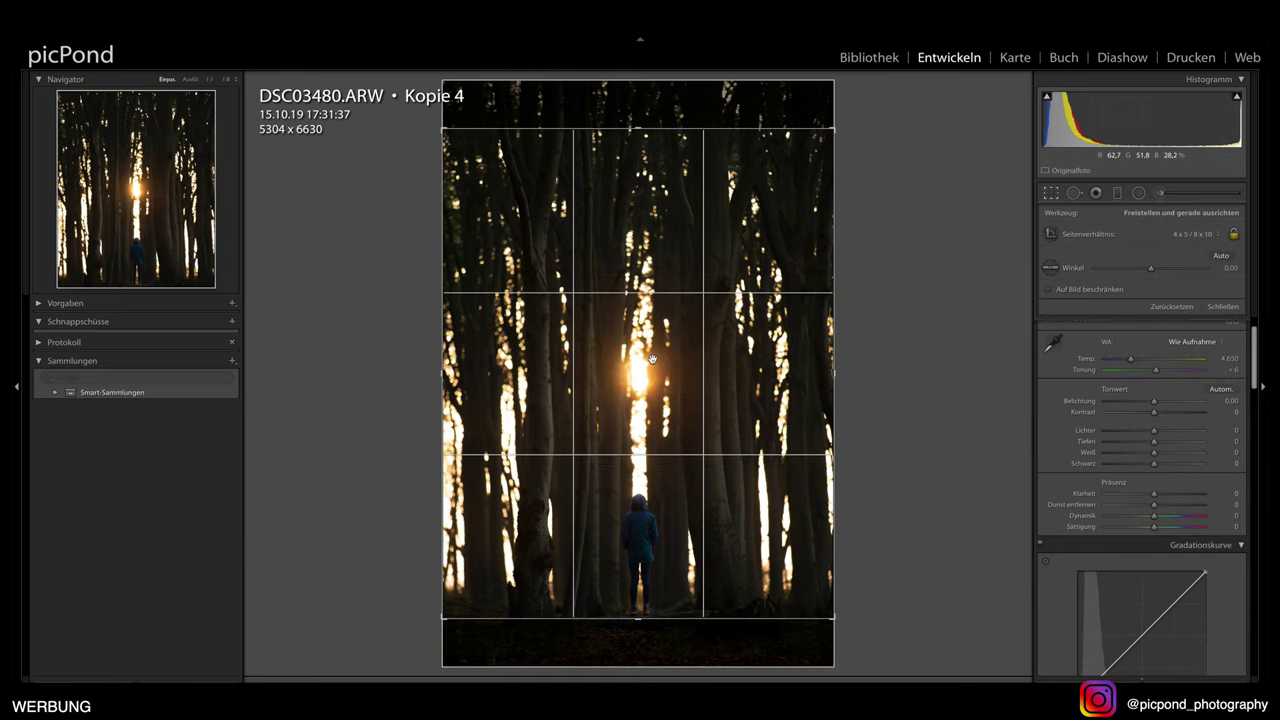
{"action": "left_click_drag", "start_coordinate": [645, 362], "coordinate": [648, 316]}
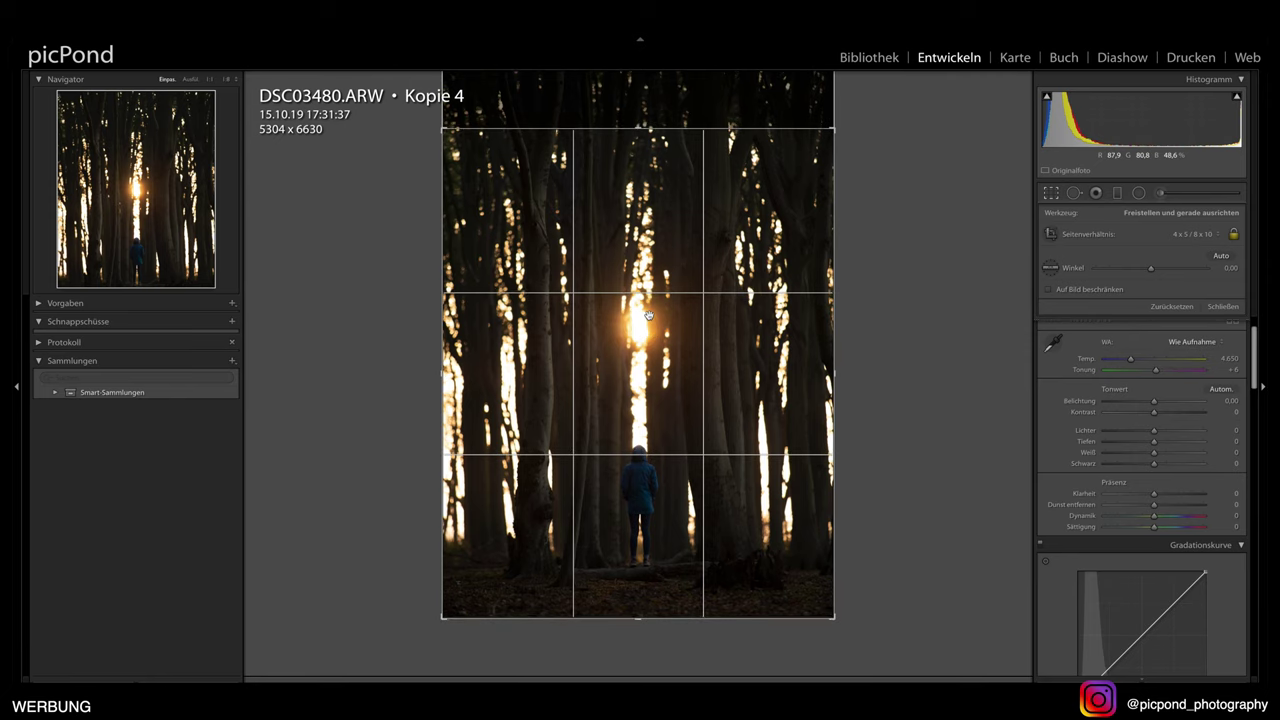
{"action": "mouse_move", "coordinate": [648, 316]}
{"action": "left_mouse_down"}
{"action": "mouse_move", "coordinate": [666, 296]}
{"action": "mouse_move", "coordinate": [652, 224]}
{"action": "left_mouse_up"}
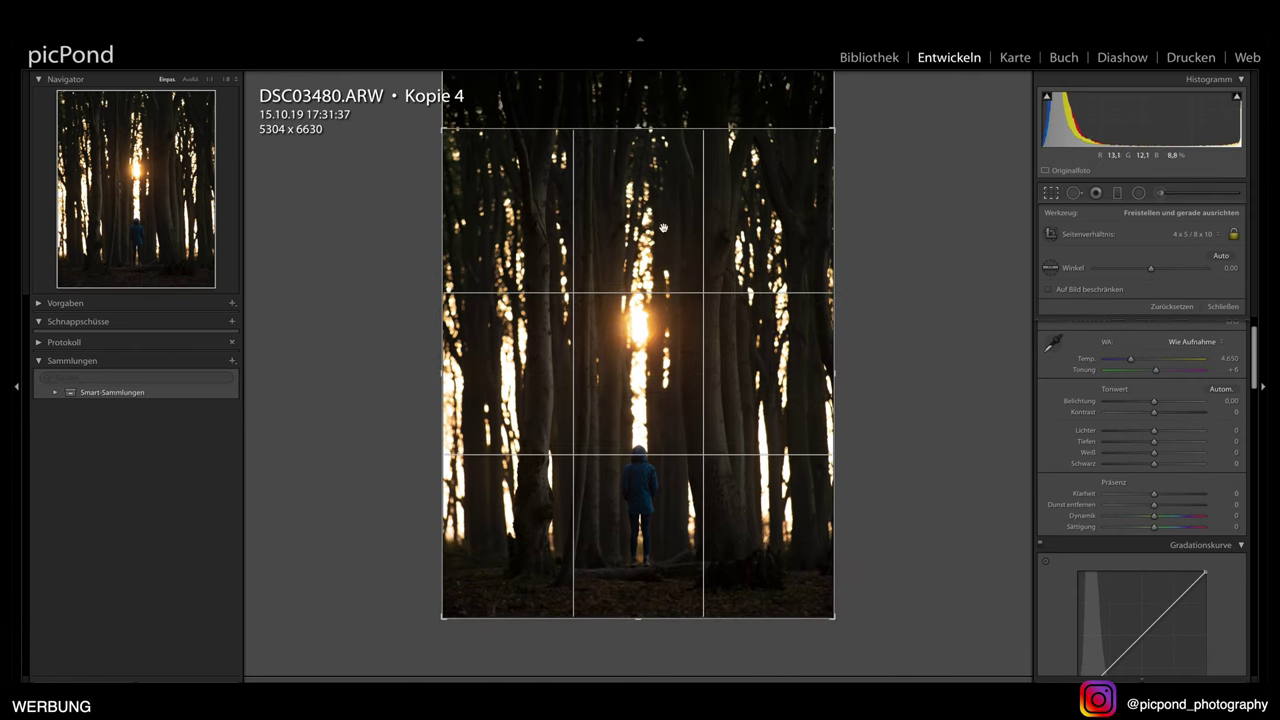
{"action": "left_click_drag", "start_coordinate": [920, 277], "coordinate": [925, 280]}
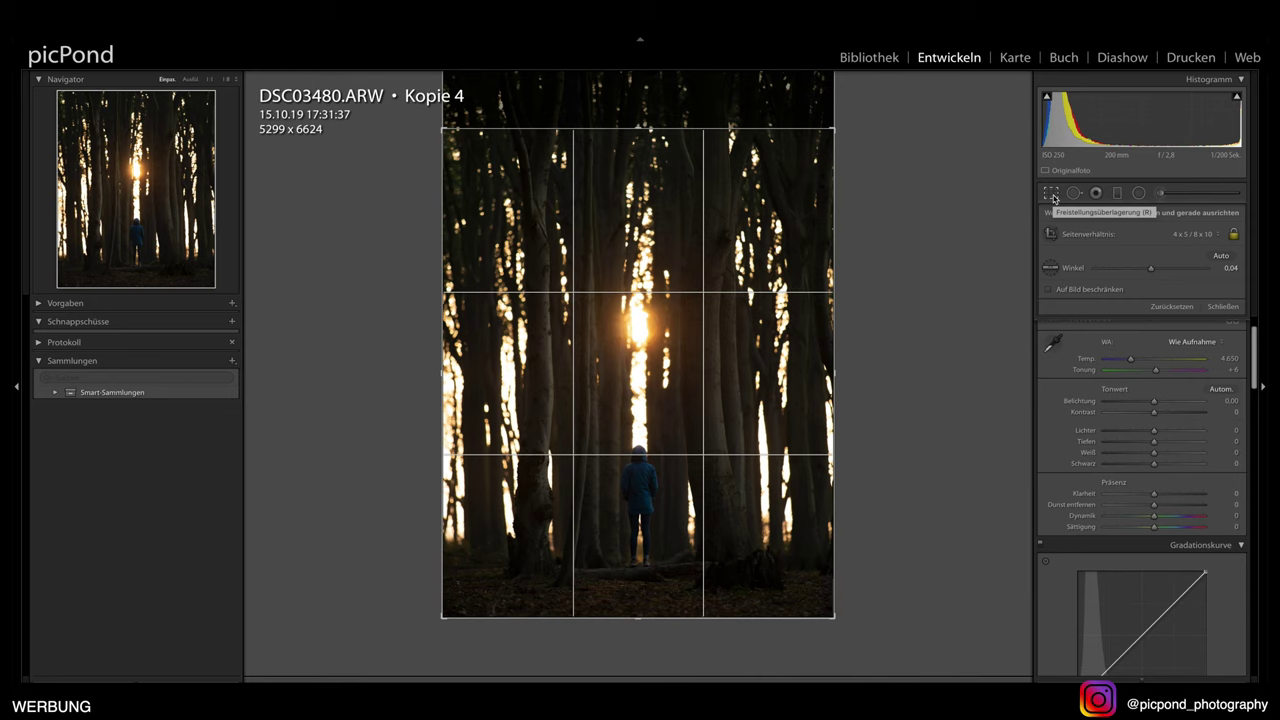
{"action": "left_click", "coordinate": [1051, 194]}
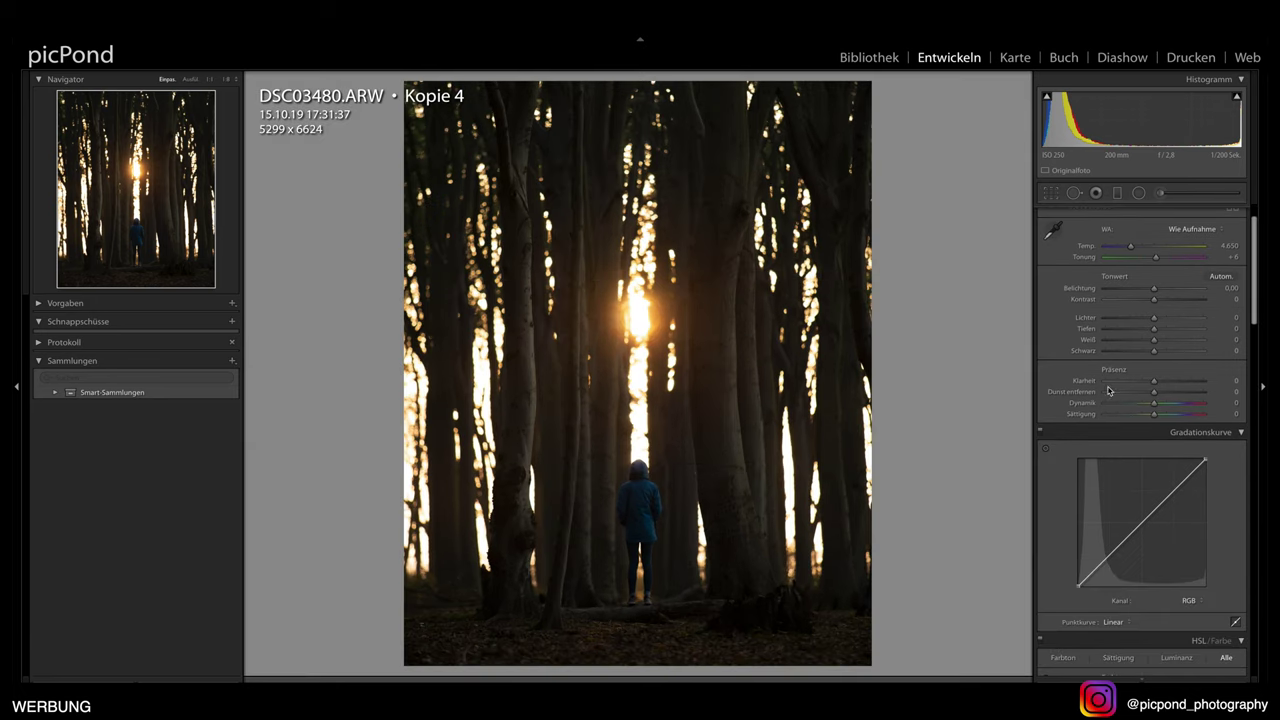
Set exposure +0.90, highlights −54, shadows +51, whites −21, clarity +9, vibrance +19, saturation −32
{"action": "left_click_drag", "start_coordinate": [1154, 291], "coordinate": [1164, 291]}
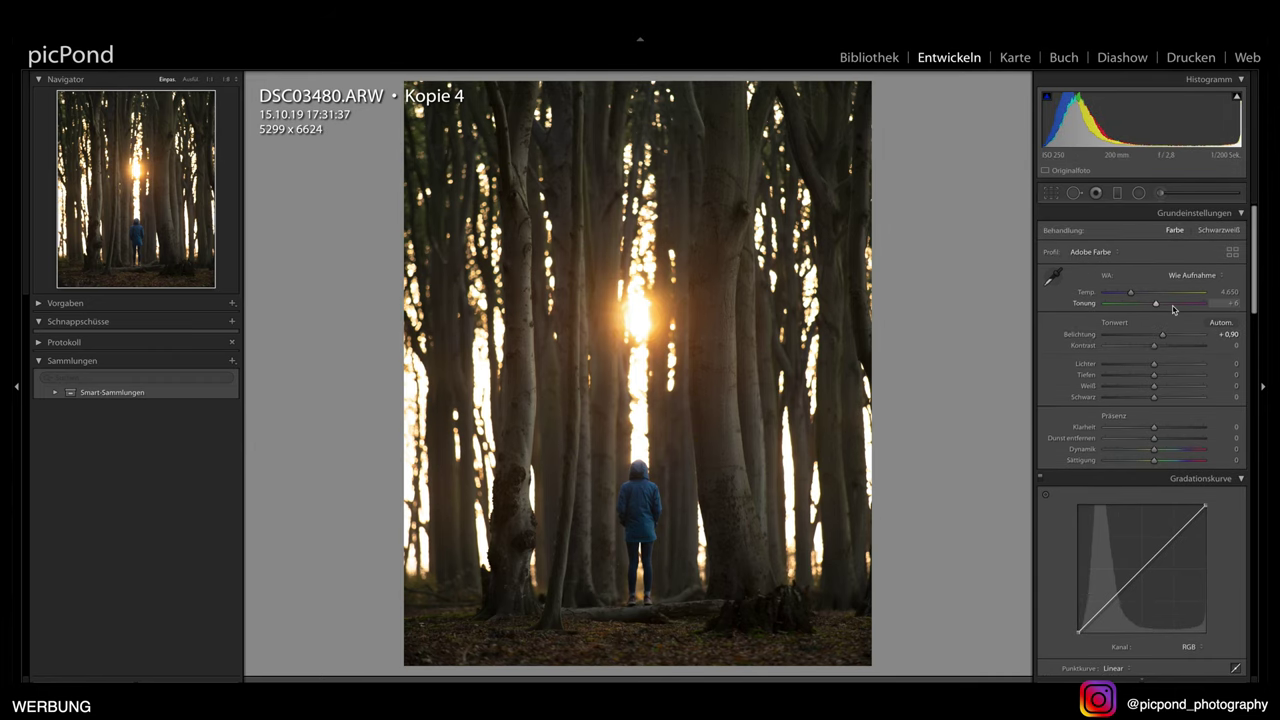
{"action": "scroll", "coordinate": [1166, 330], "scroll_direction": "down", "scroll_amount": 1}
{"action": "scroll", "coordinate": [1160, 320], "scroll_direction": "down", "scroll_amount": 1}
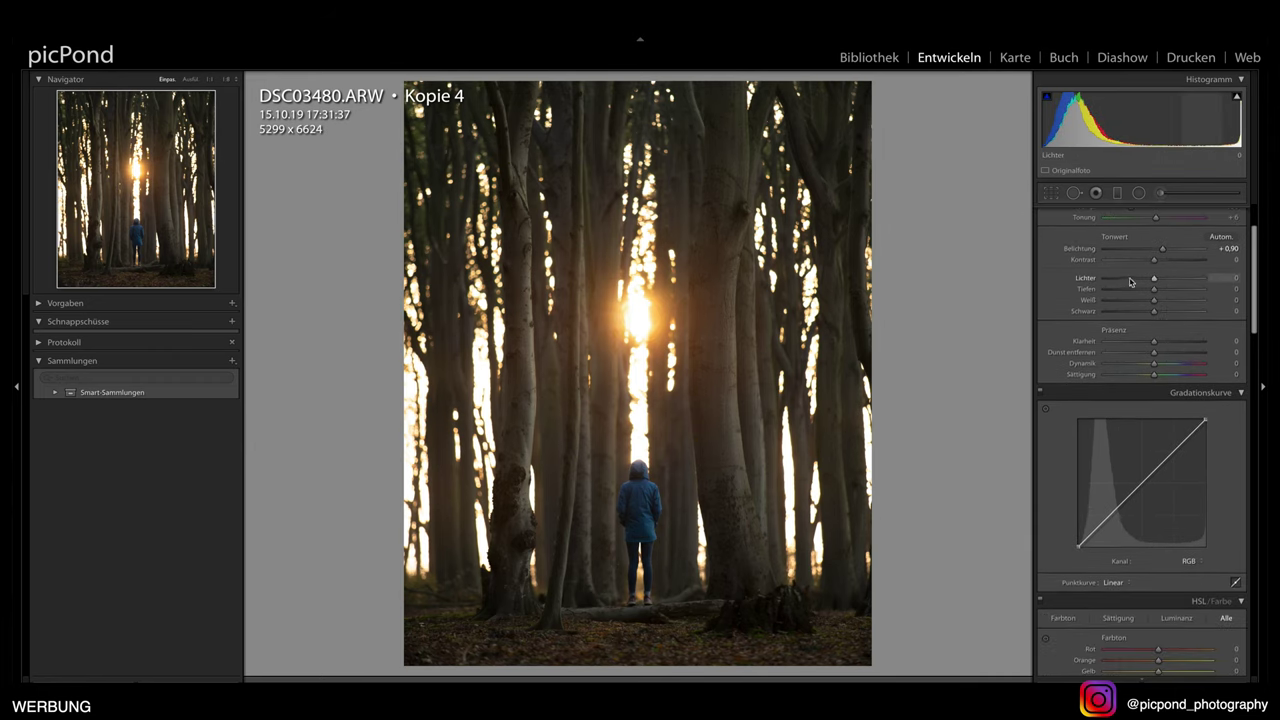
{"action": "mouse_move", "coordinate": [1151, 281]}
{"action": "left_mouse_down"}
{"action": "mouse_move", "coordinate": [1086, 281]}
{"action": "mouse_move", "coordinate": [1210, 291]}
{"action": "mouse_move", "coordinate": [1125, 283]}
{"action": "mouse_move", "coordinate": [1180, 292]}
{"action": "left_mouse_up"}
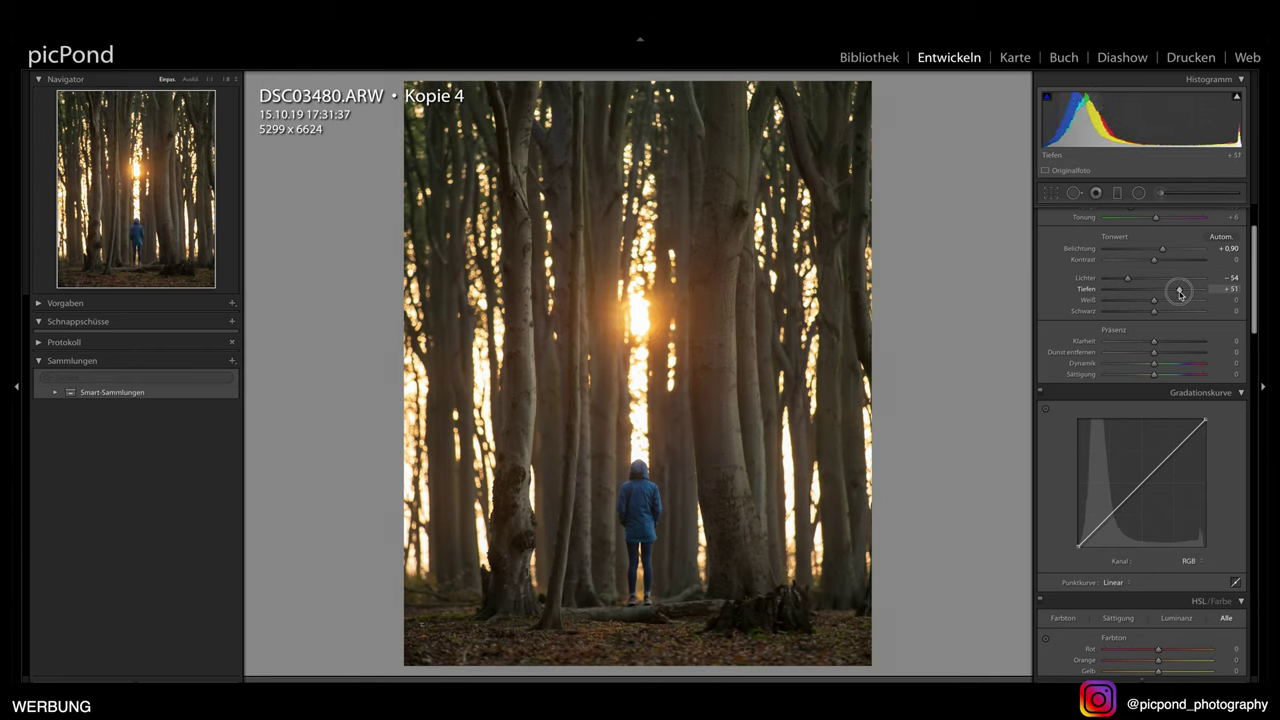
{"action": "scroll", "coordinate": [1143, 267], "scroll_direction": "down", "scroll_amount": 2}
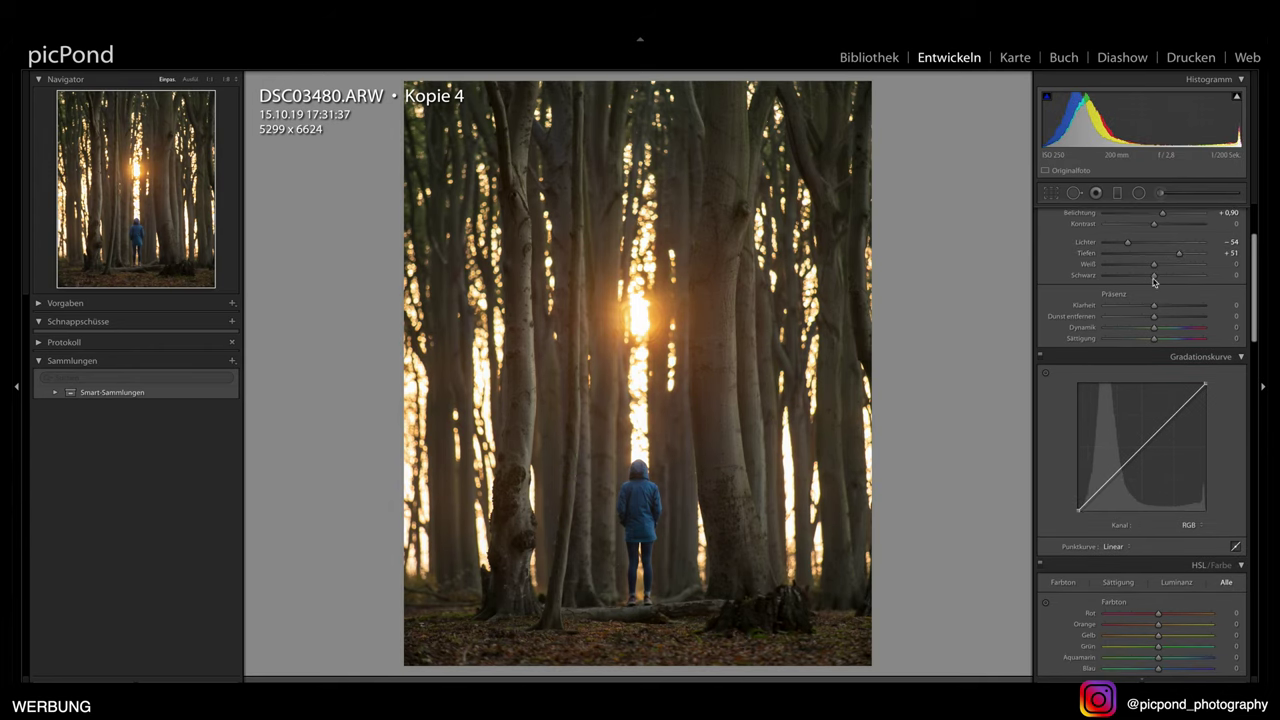
{"action": "left_click_drag", "start_coordinate": [1154, 266], "coordinate": [1145, 267]}
{"action": "scroll", "coordinate": [1150, 270], "scroll_direction": "down", "scroll_amount": 3}
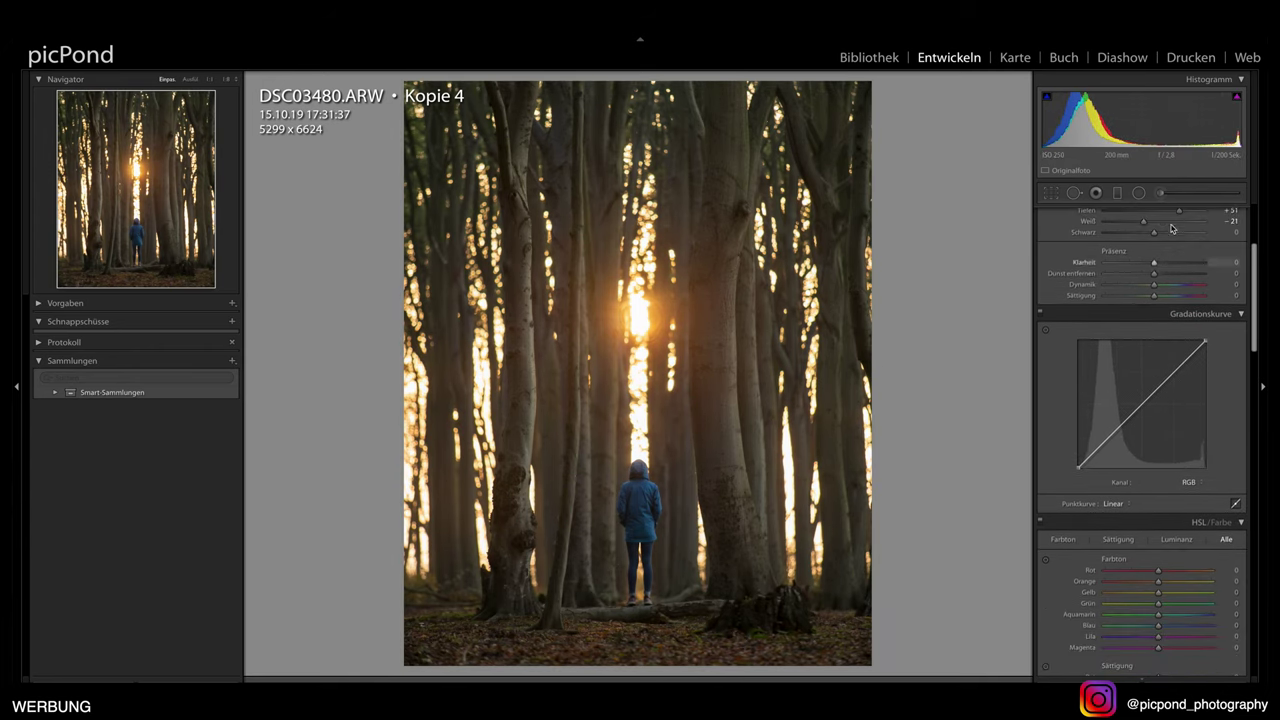
{"action": "scroll", "coordinate": [1160, 262], "scroll_direction": "down", "scroll_amount": 1}
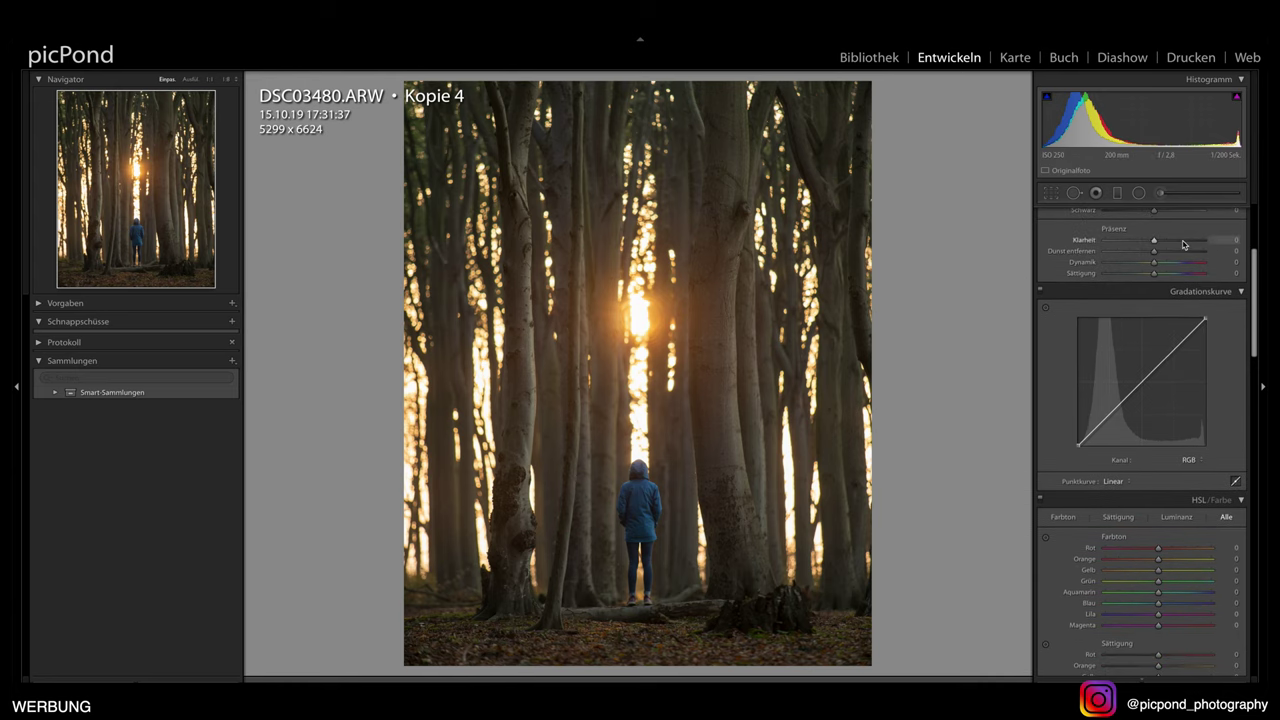
{"action": "left_click_drag", "start_coordinate": [1154, 243], "coordinate": [1141, 248]}
{"action": "scroll", "coordinate": [1157, 249], "scroll_direction": "down", "scroll_amount": 1}
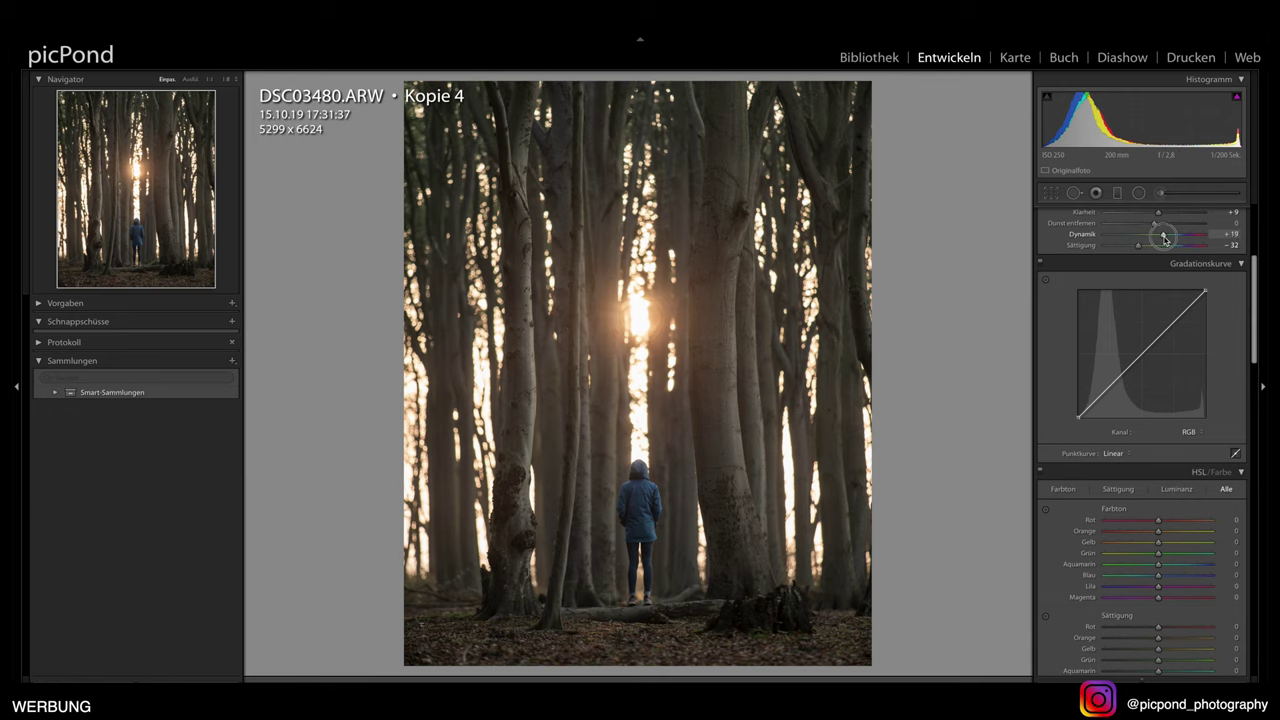
Shape the RGB point curve by raising the black point and darkening the shadows
{"action": "scroll", "coordinate": [1160, 250], "scroll_direction": "down", "scroll_amount": 2}
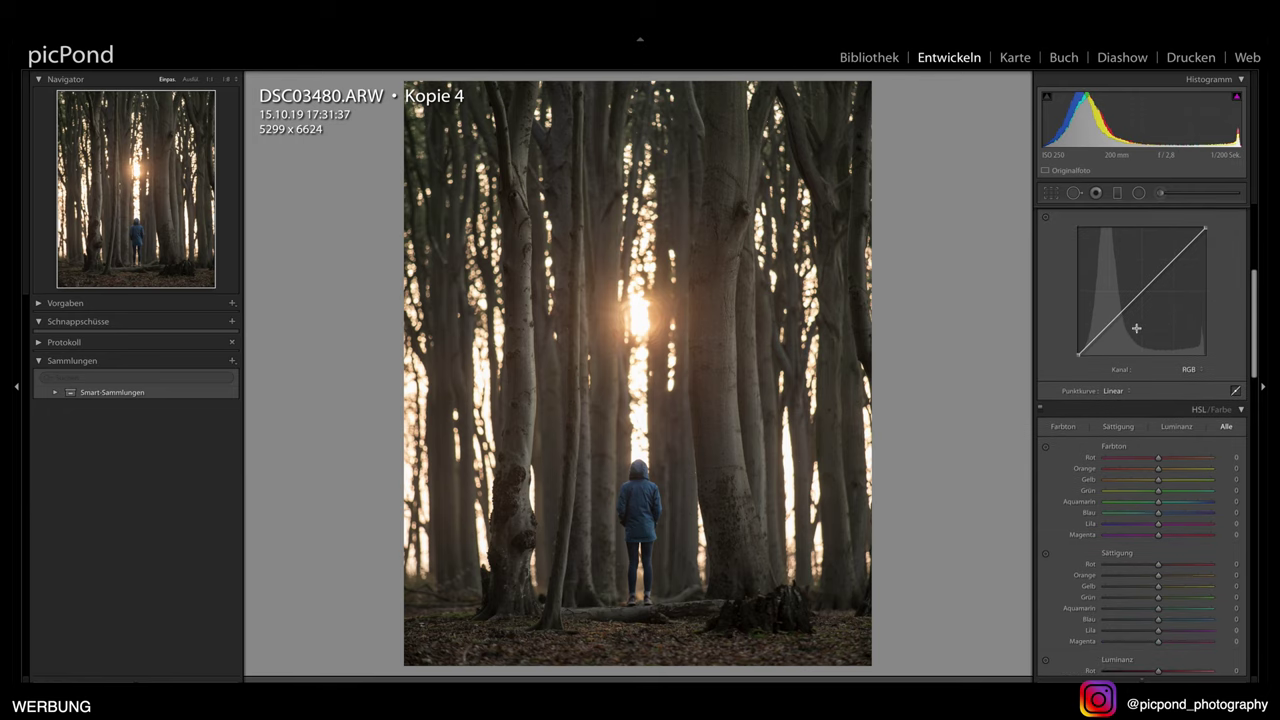
{"action": "scroll", "coordinate": [1080, 356], "scroll_direction": "up", "scroll_amount": 3}
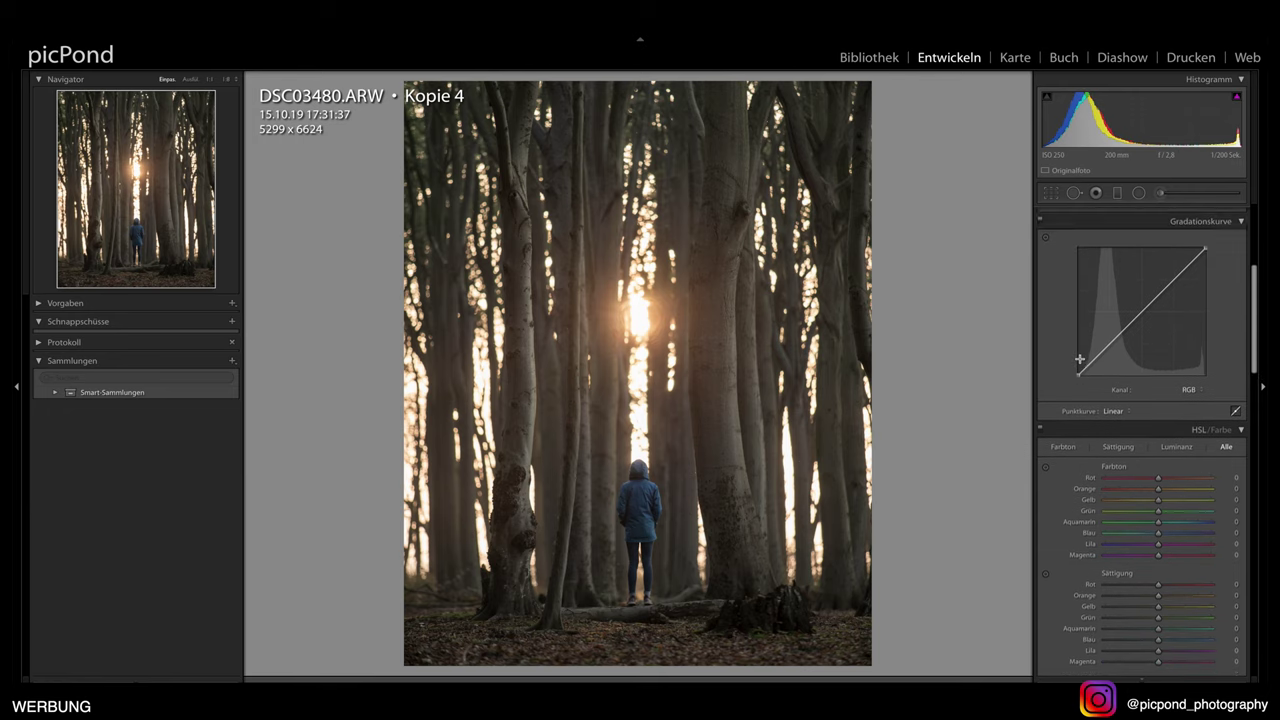
{"action": "scroll", "coordinate": [1079, 350], "scroll_direction": "down", "scroll_amount": 3}
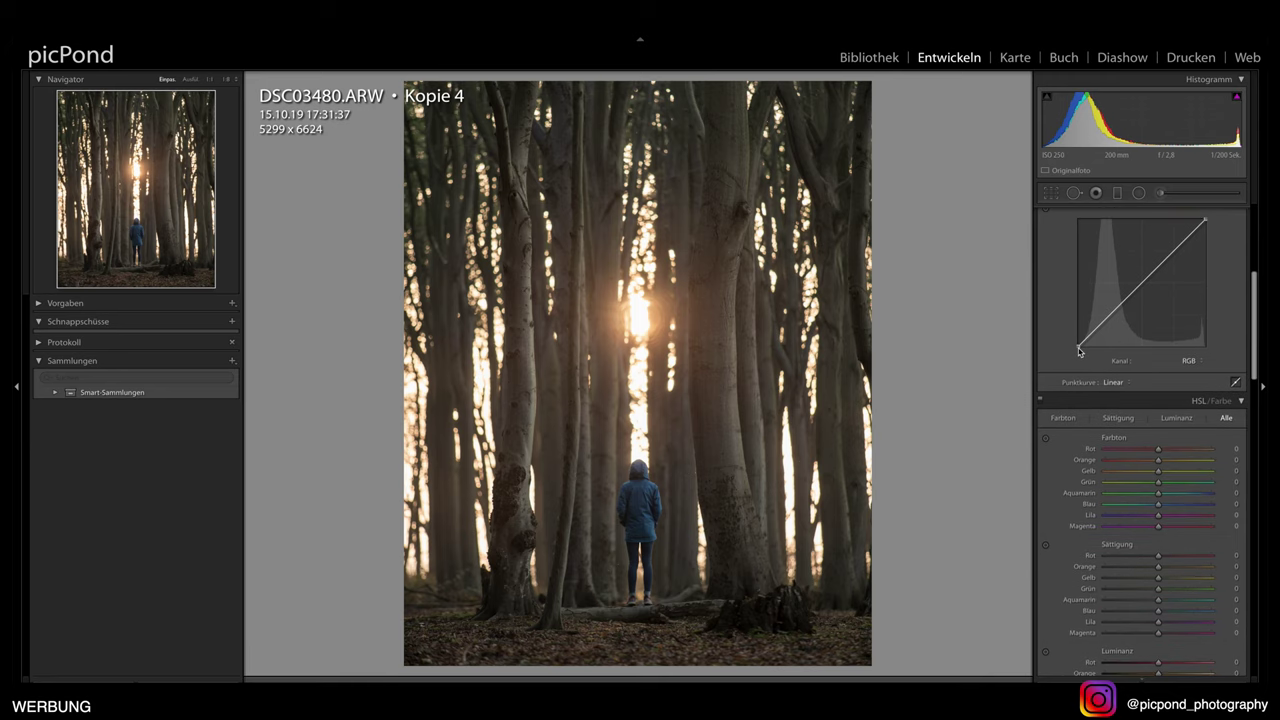
{"action": "left_click_drag", "start_coordinate": [1078, 347], "coordinate": [1076, 333]}
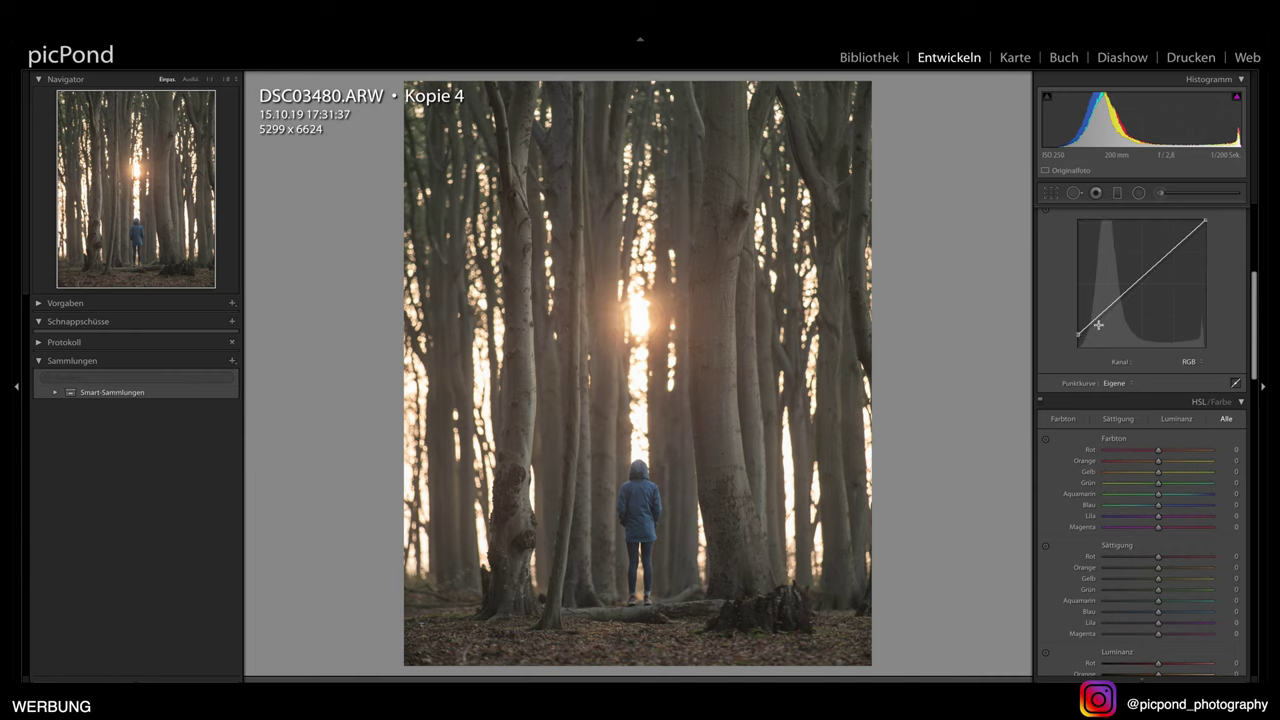
{"action": "left_click_drag", "start_coordinate": [1096, 325], "coordinate": [1098, 331]}
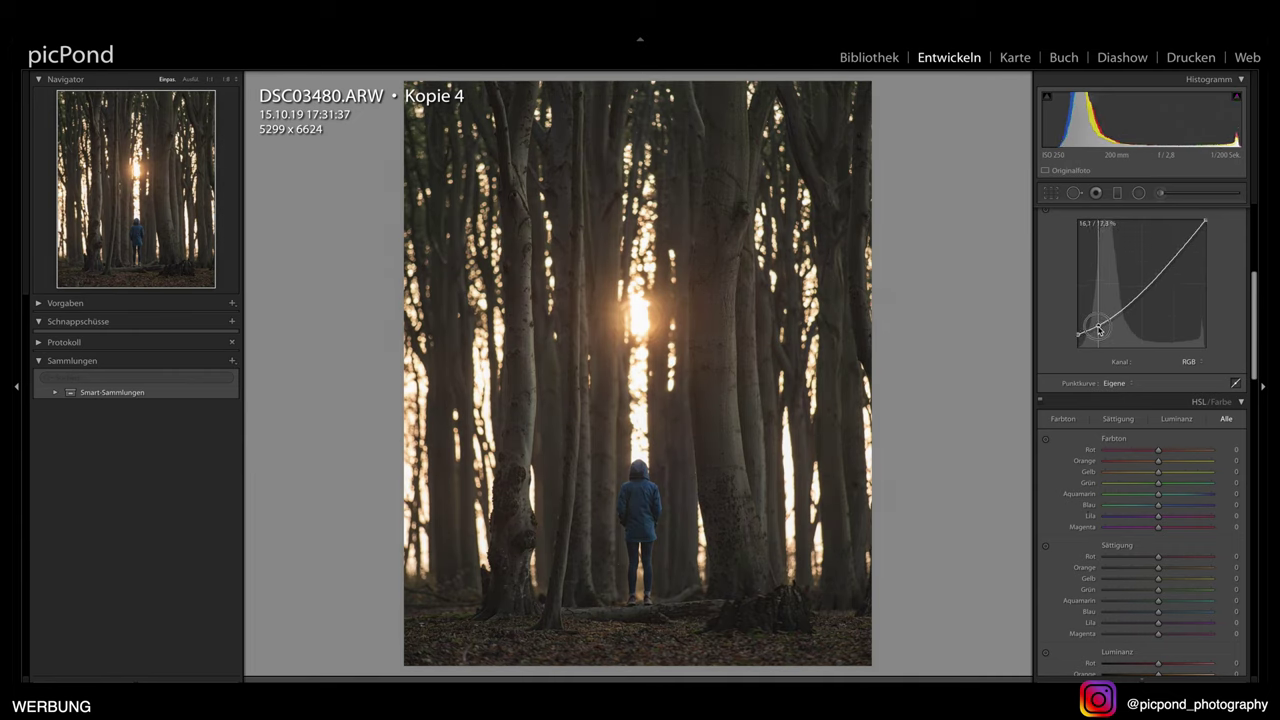
{"action": "scroll", "coordinate": [1140, 313], "scroll_direction": "down", "scroll_amount": 1}
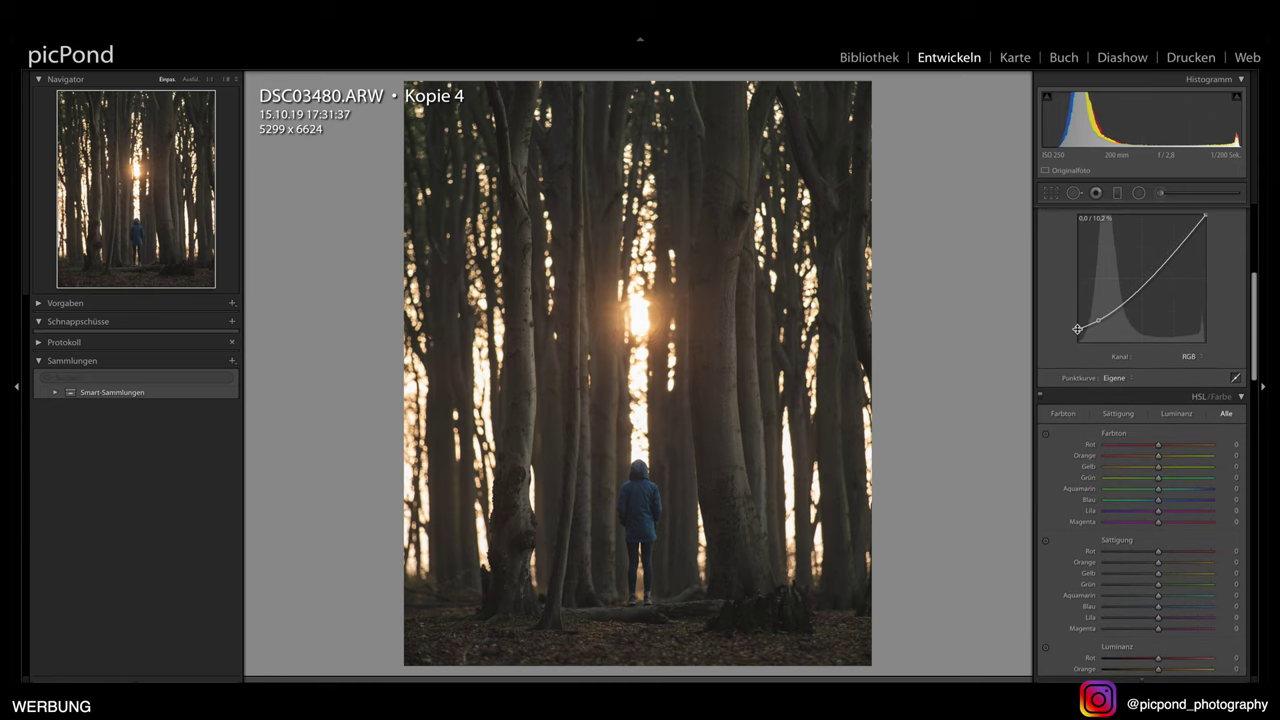
{"action": "scroll", "coordinate": [1097, 331], "scroll_direction": "up", "scroll_amount": 3}
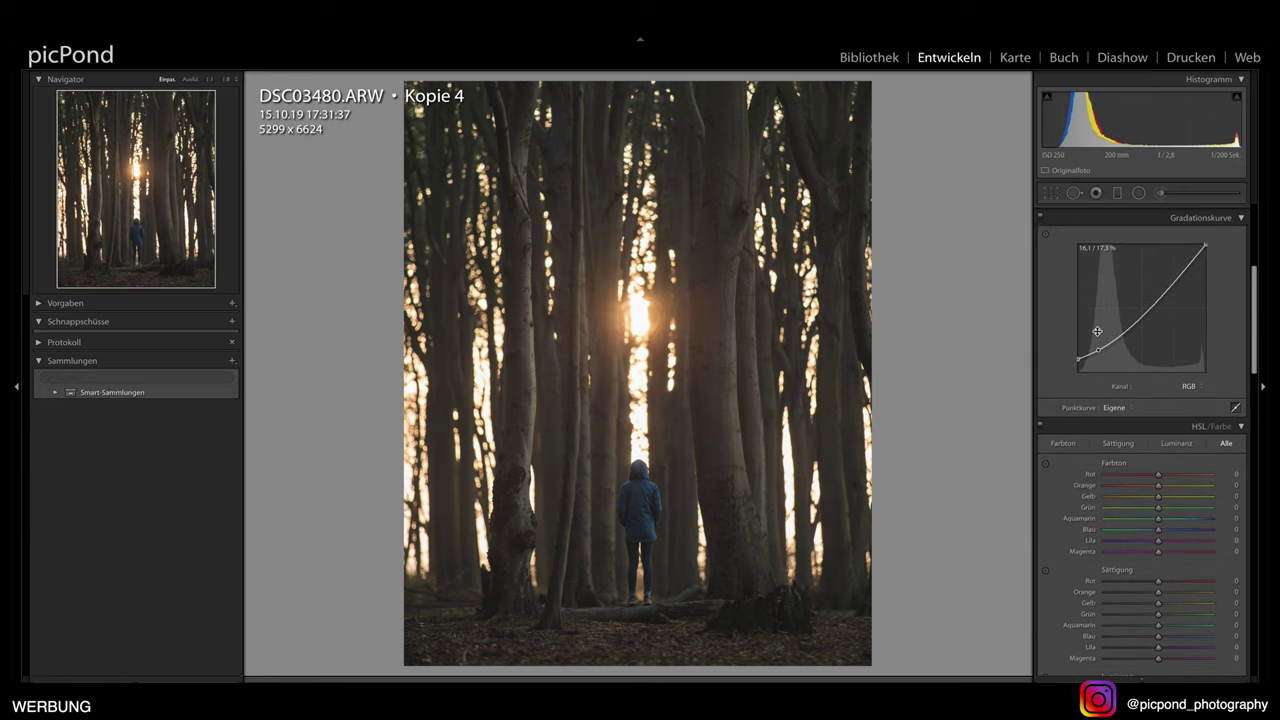
{"action": "left_click_drag", "start_coordinate": [1100, 346], "coordinate": [1119, 331]}
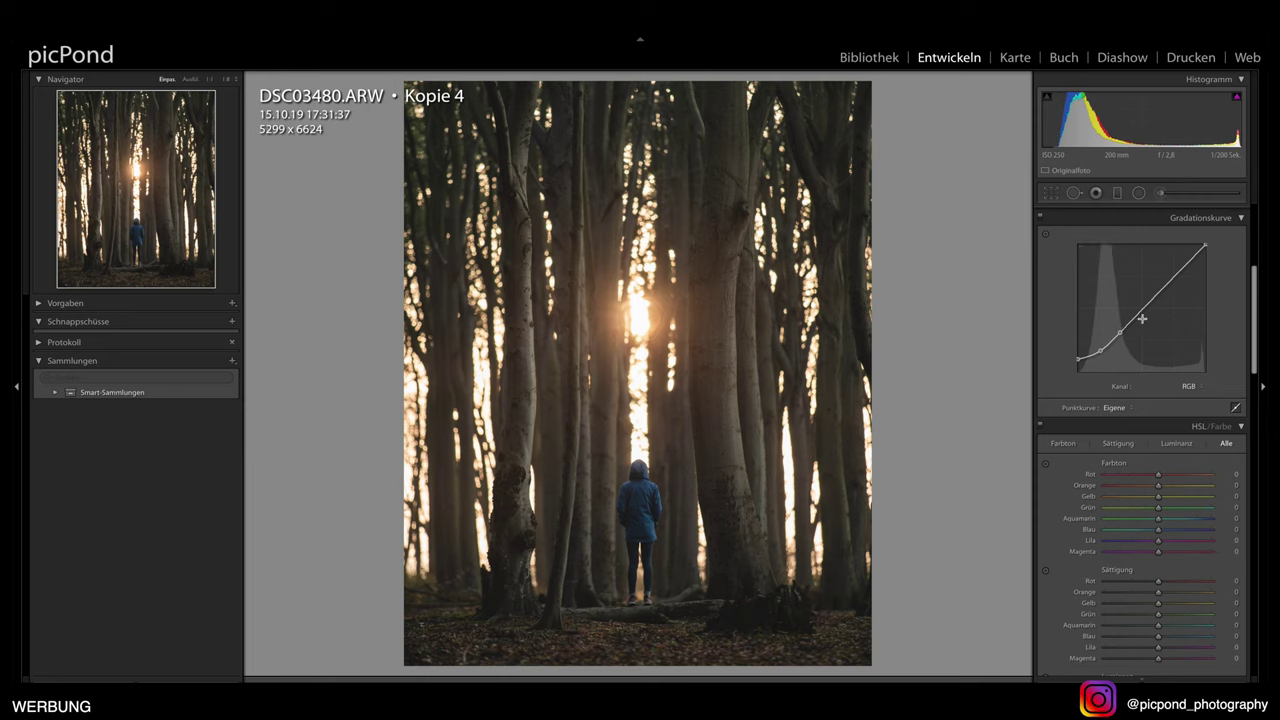
Add a midtone point and lift the upper tones on the RGB curve for contrast
{"action": "left_click_drag", "start_coordinate": [1144, 307], "coordinate": [1143, 305]}
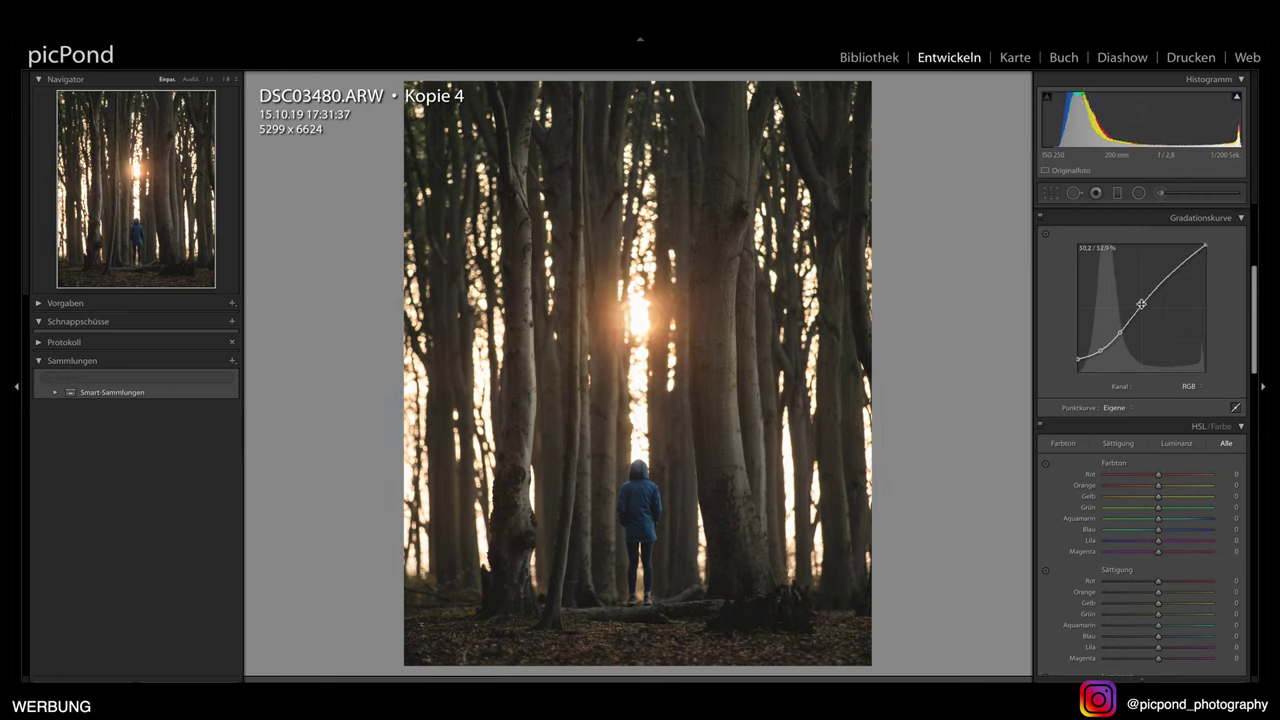
{"action": "left_click_drag", "start_coordinate": [1172, 273], "coordinate": [1171, 273]}
{"action": "scroll", "coordinate": [1152, 337], "scroll_direction": "up", "scroll_amount": 2}
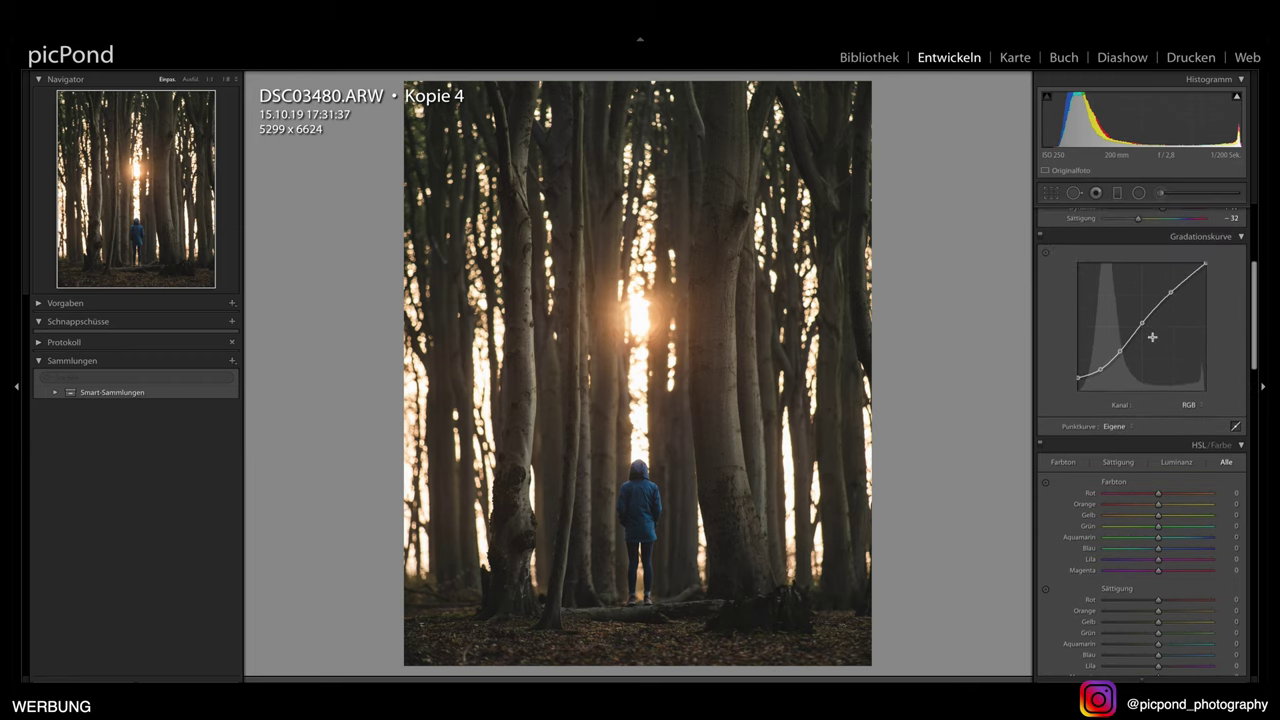
{"action": "scroll", "coordinate": [1152, 337], "scroll_direction": "down", "scroll_amount": 2}
{"action": "scroll", "coordinate": [1152, 337], "scroll_direction": "down", "scroll_amount": 3}
{"action": "left_click", "coordinate": [1118, 349]}
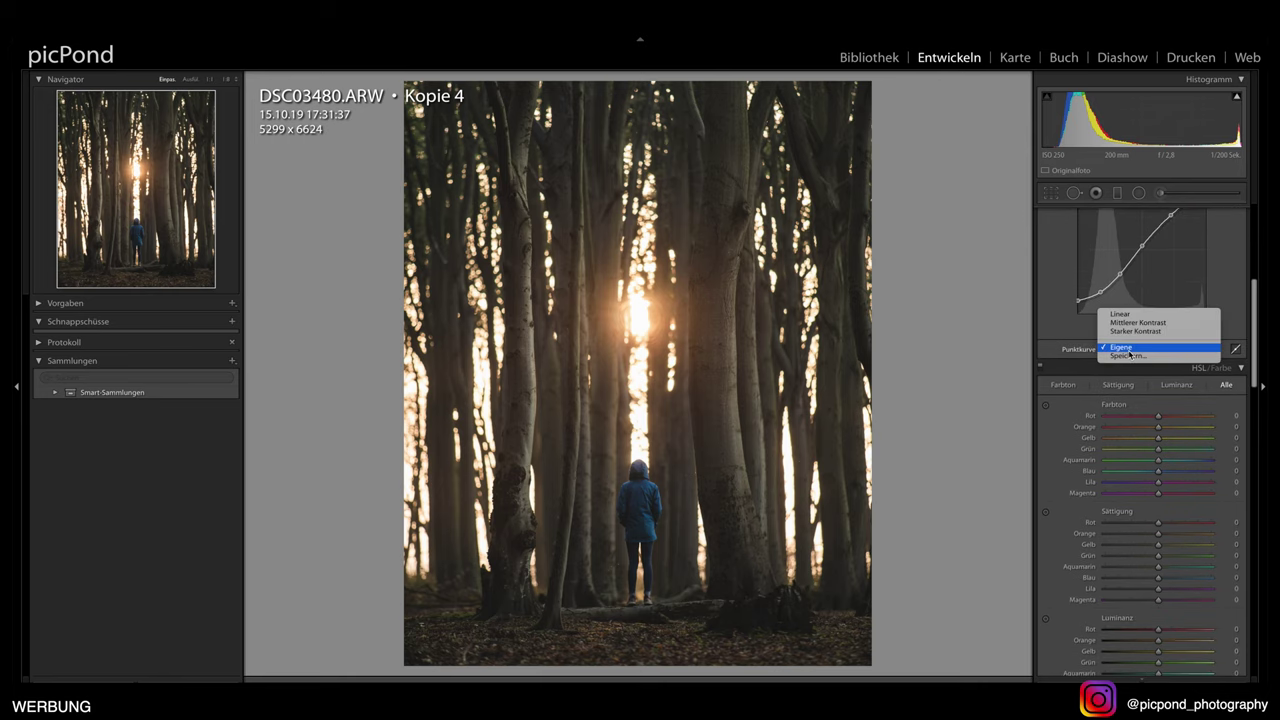
{"action": "left_click", "coordinate": [1233, 297]}
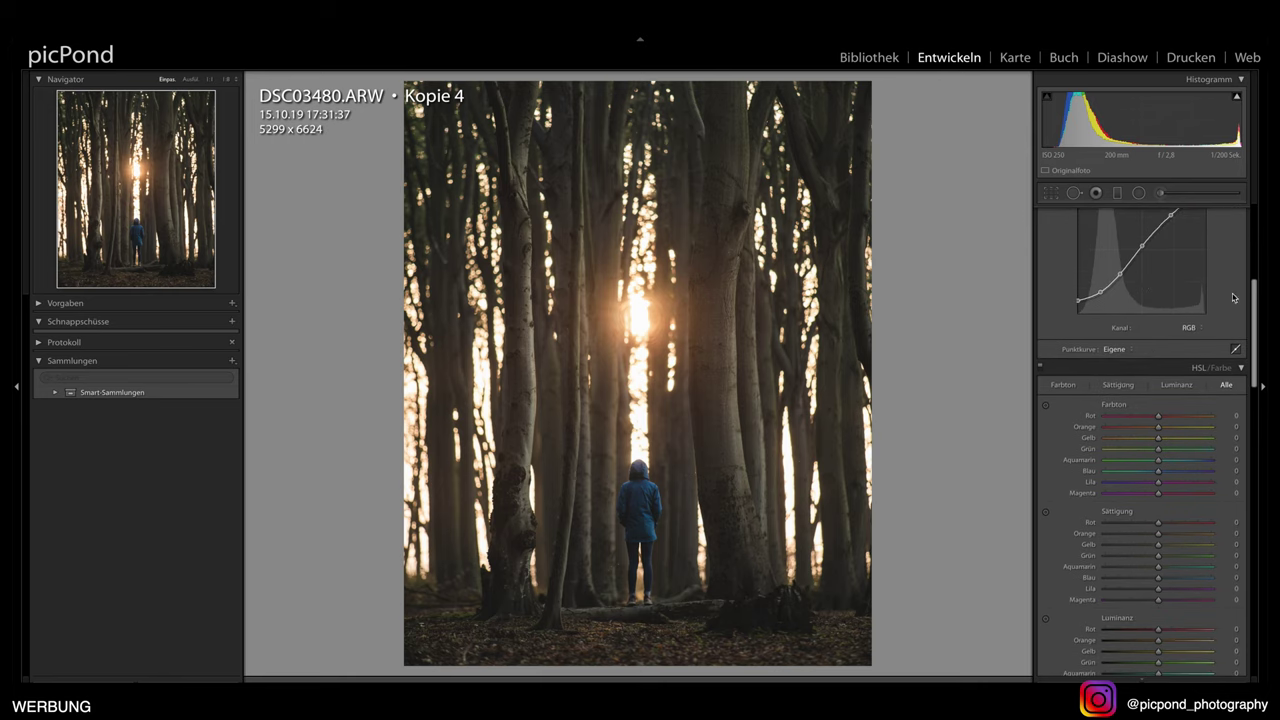
On the Red tone curve channel, add a point and pull it down to reduce red
{"action": "left_click", "coordinate": [1190, 330]}
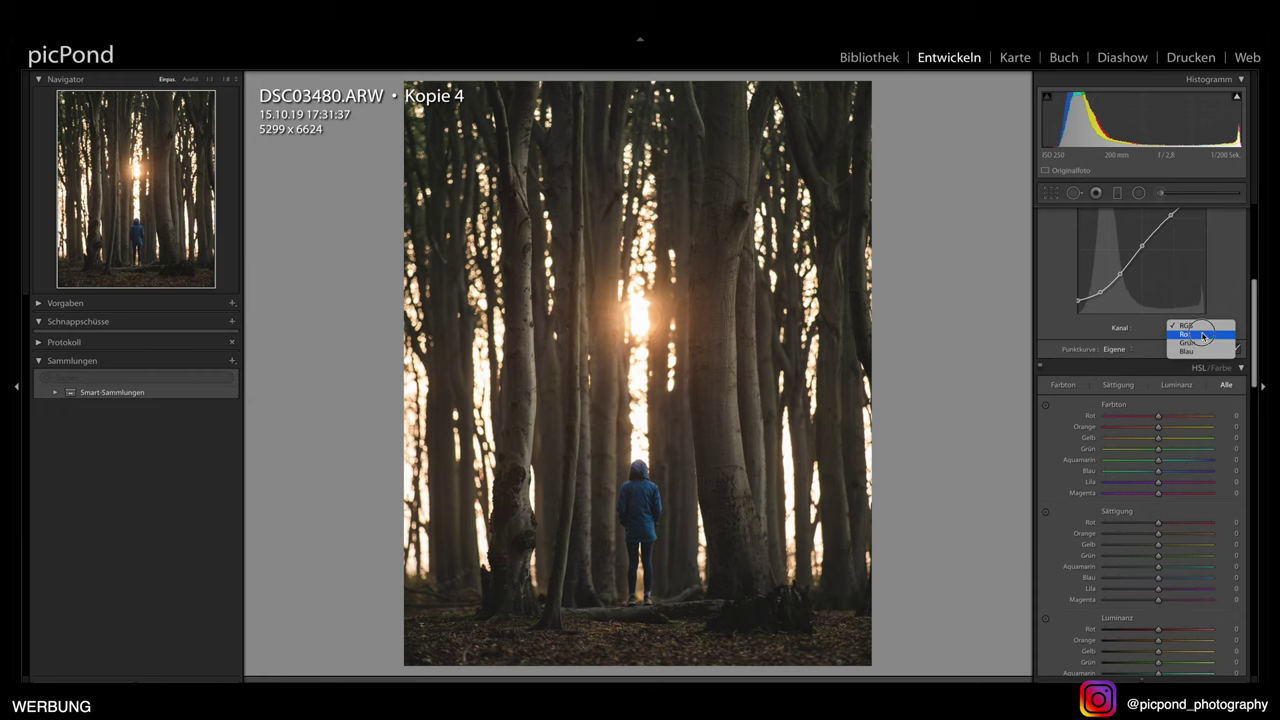
{"action": "left_click", "coordinate": [1203, 335]}
{"action": "scroll", "coordinate": [1189, 333], "scroll_direction": "up", "scroll_amount": 3}
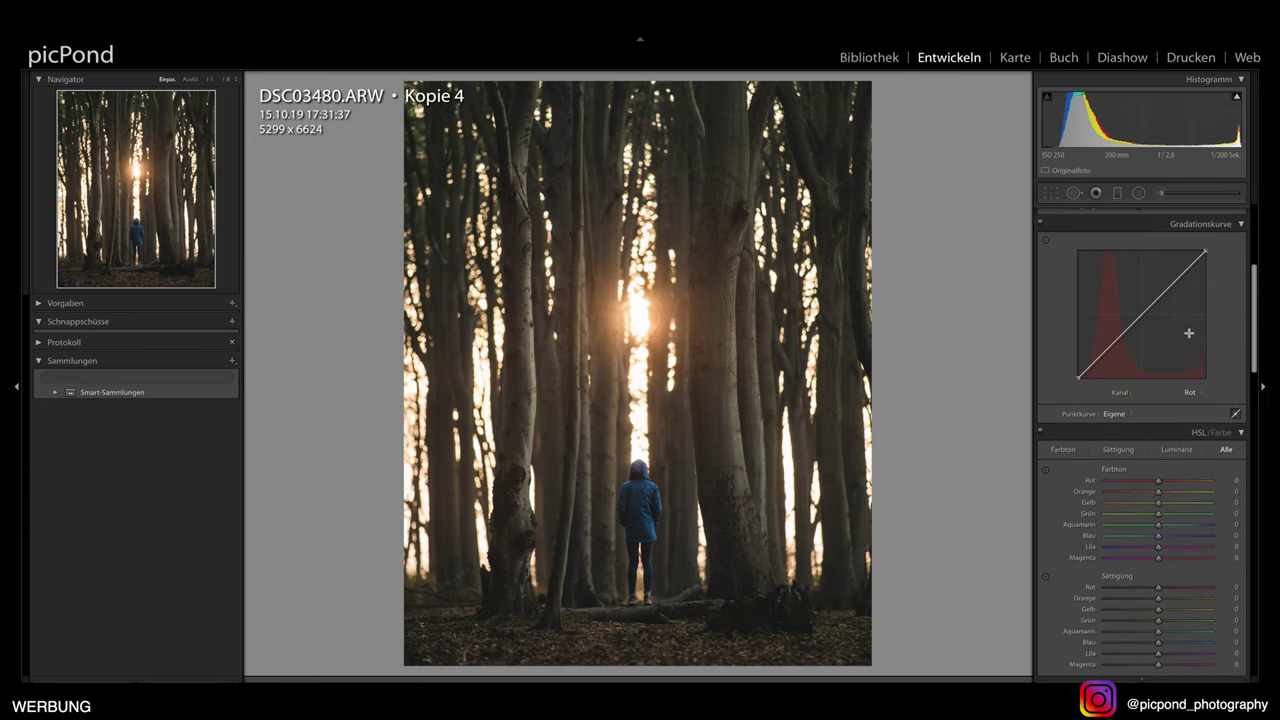
{"action": "left_click", "coordinate": [1142, 315]}
{"action": "left_click_drag", "start_coordinate": [1110, 347], "coordinate": [1110, 350]}
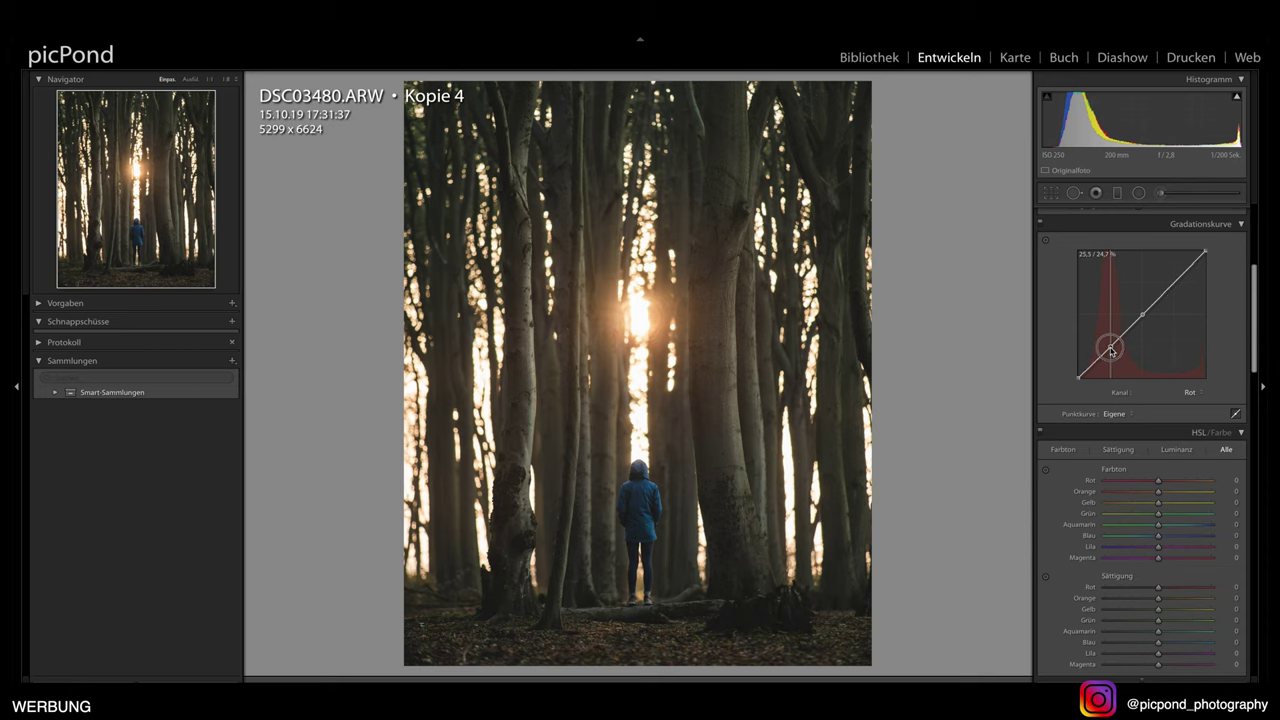
Delete both red curve points so the red curve stays straight, returning to the RGB channel
{"action": "right_click", "coordinate": [1110, 349]}
{"action": "left_click", "coordinate": [1140, 351]}
{"action": "right_click", "coordinate": [1143, 314]}
{"action": "left_click", "coordinate": [1180, 320]}
{"action": "left_click", "coordinate": [1190, 392]}
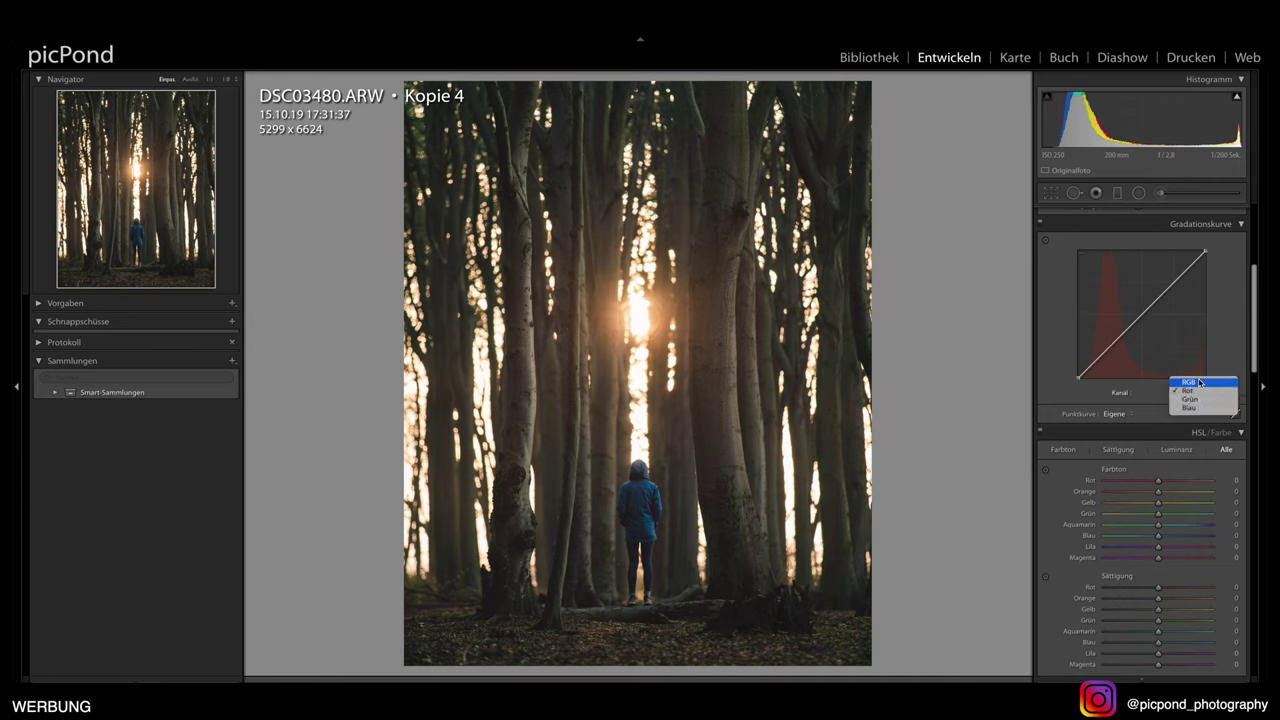
{"action": "left_click", "coordinate": [1218, 385]}
{"action": "scroll", "coordinate": [1166, 321], "scroll_direction": "down", "scroll_amount": 5}
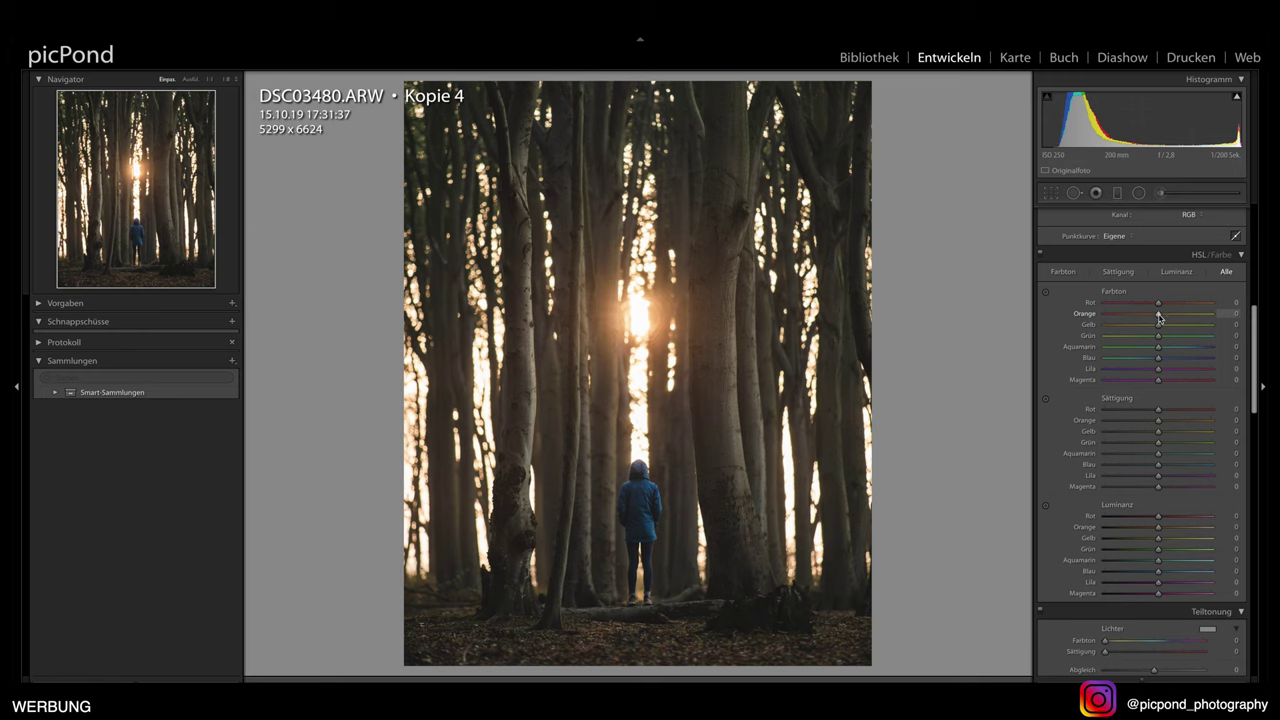
Shift the HSL hues: orange toward red, yellow toward orange, green slightly further
{"action": "left_click_drag", "start_coordinate": [1160, 316], "coordinate": [1147, 317]}
{"action": "left_click_drag", "start_coordinate": [1159, 329], "coordinate": [1149, 331]}
{"action": "left_click", "coordinate": [1148, 315]}
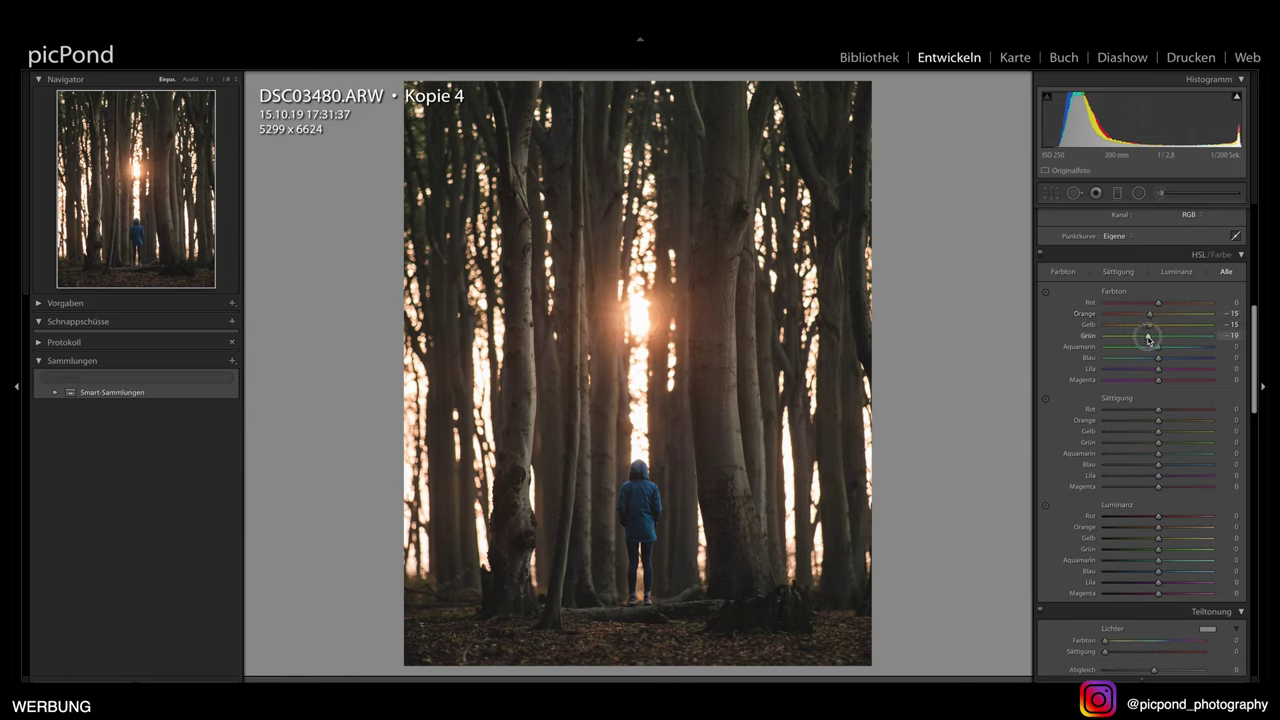
{"action": "left_click_drag", "start_coordinate": [1148, 340], "coordinate": [1155, 380]}
Adjust red saturation, boost orange saturation and slightly desaturate the yellows
{"action": "scroll", "coordinate": [1157, 372], "scroll_direction": "down", "scroll_amount": 3}
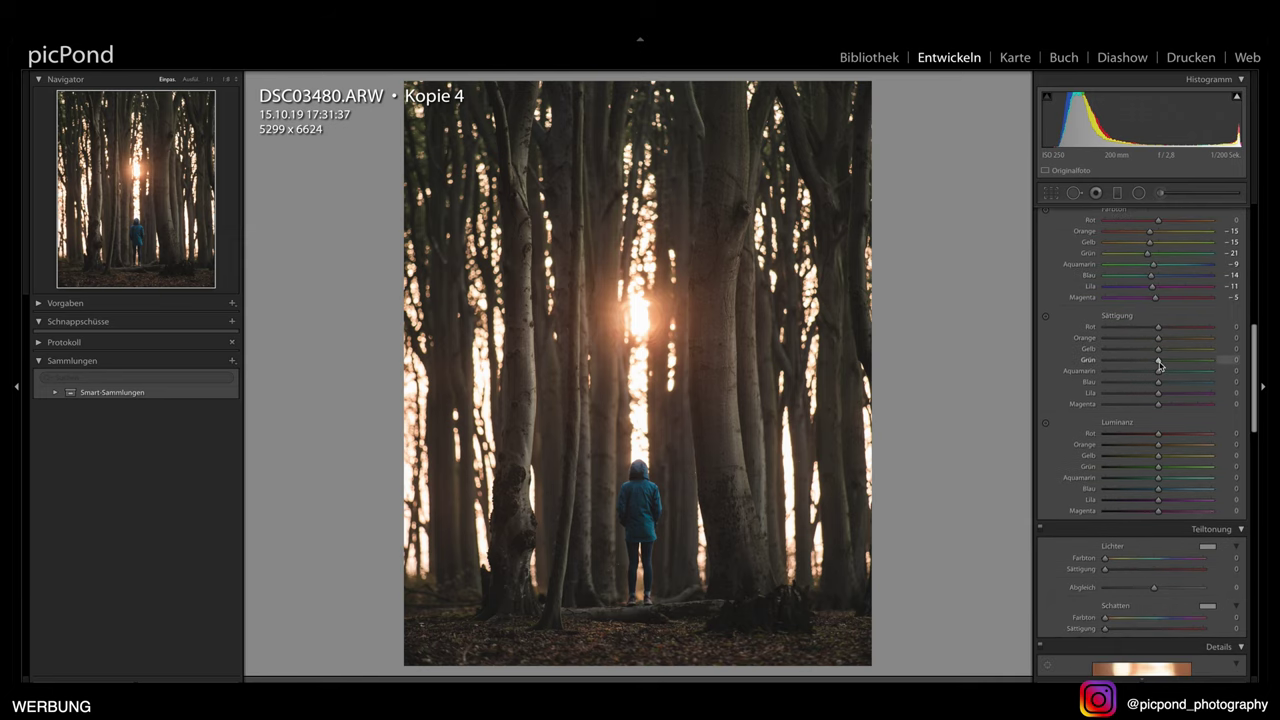
{"action": "scroll", "coordinate": [1159, 366], "scroll_direction": "down", "scroll_amount": 1}
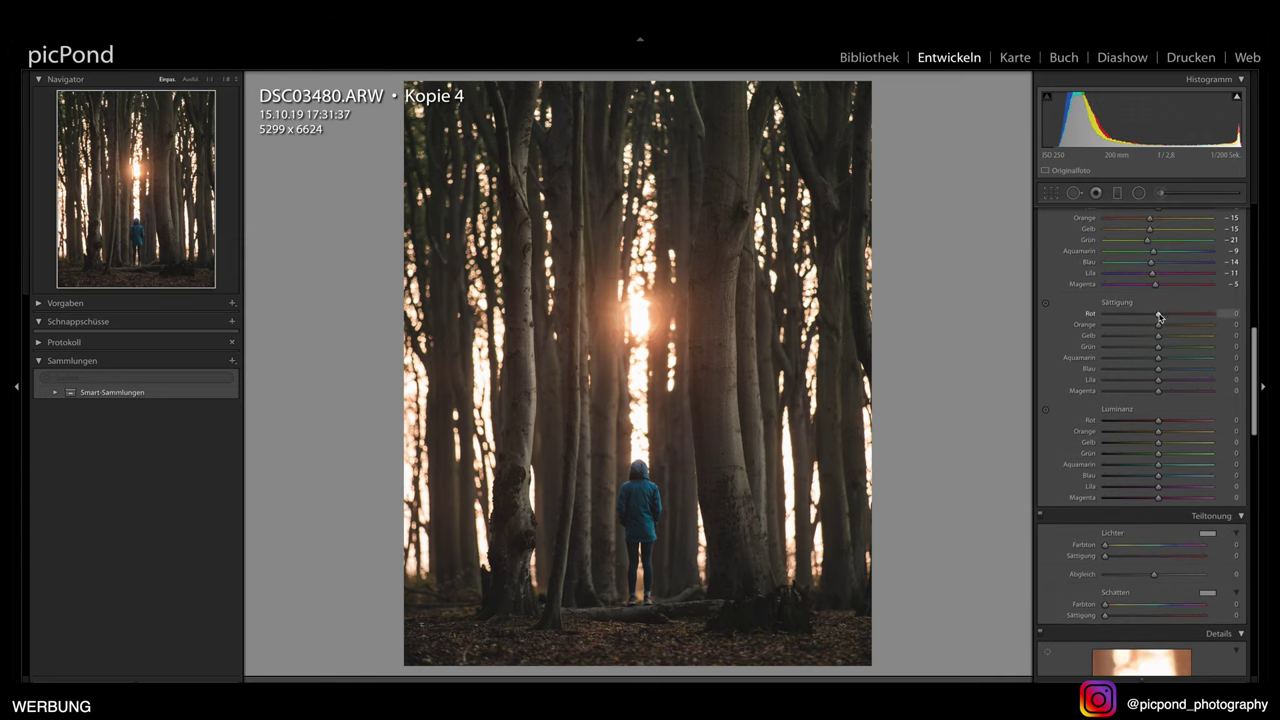
{"action": "left_click_drag", "start_coordinate": [1159, 317], "coordinate": [1152, 316]}
{"action": "mouse_move", "coordinate": [1152, 316]}
{"action": "left_mouse_down"}
{"action": "mouse_move", "coordinate": [1170, 319]}
{"action": "mouse_move", "coordinate": [1157, 318]}
{"action": "left_mouse_up"}
{"action": "left_click_drag", "start_coordinate": [1157, 327], "coordinate": [1148, 328]}
{"action": "mouse_move", "coordinate": [1148, 328]}
{"action": "left_mouse_down"}
{"action": "mouse_move", "coordinate": [1179, 329]}
{"action": "mouse_move", "coordinate": [1130, 327]}
{"action": "mouse_move", "coordinate": [1182, 330]}
{"action": "mouse_move", "coordinate": [1144, 327]}
{"action": "mouse_move", "coordinate": [1171, 330]}
{"action": "left_mouse_up"}
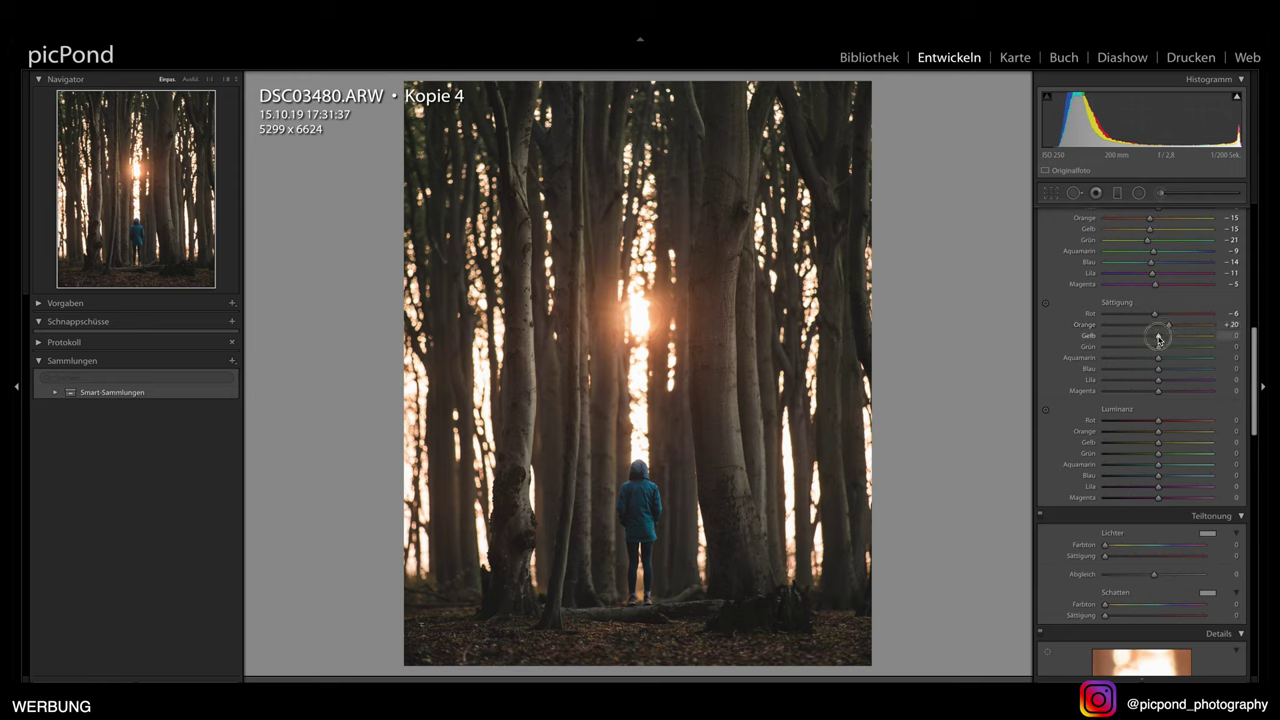
{"action": "mouse_move", "coordinate": [1160, 339]}
{"action": "left_mouse_down"}
{"action": "mouse_move", "coordinate": [1134, 348]}
{"action": "mouse_move", "coordinate": [1156, 371]}
{"action": "left_mouse_up"}
Adjust HSL luminance to orange +13, yellow +11, green −20, aqua −17, purple −12
{"action": "scroll", "coordinate": [1148, 371], "scroll_direction": "down", "scroll_amount": 1}
{"action": "scroll", "coordinate": [1156, 371], "scroll_direction": "down", "scroll_amount": 5}
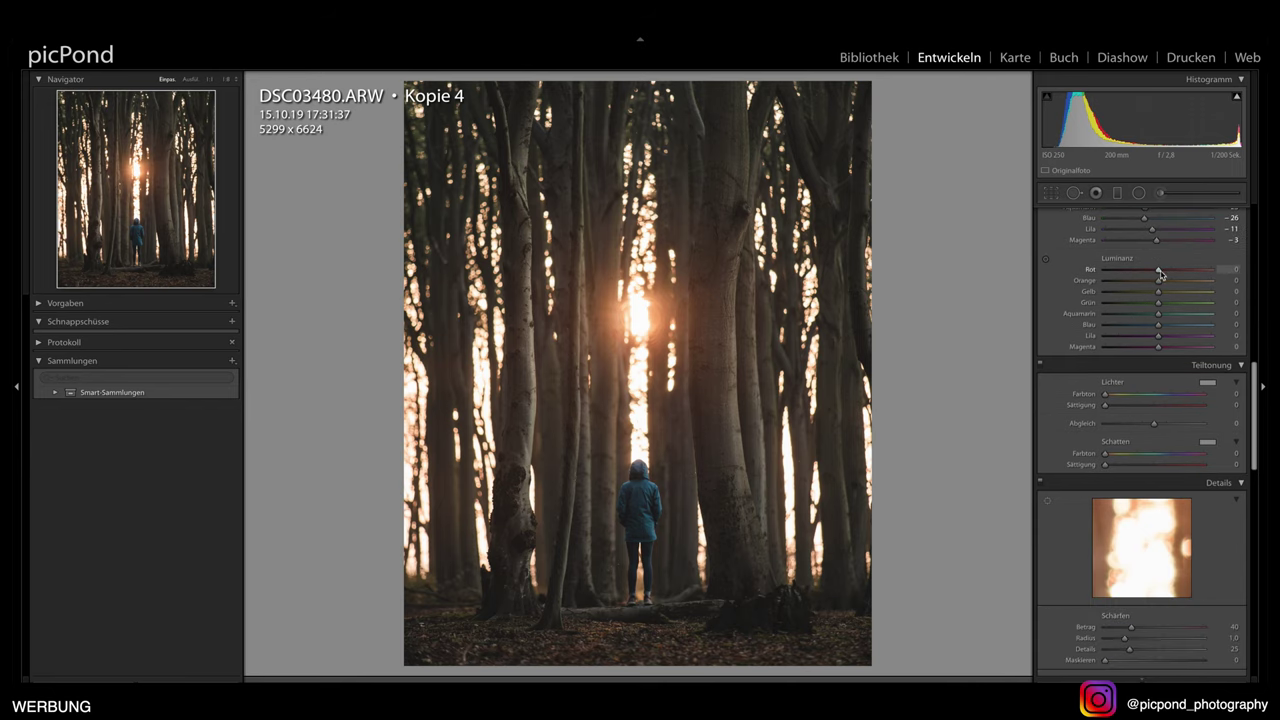
{"action": "mouse_move", "coordinate": [1159, 273]}
{"action": "left_mouse_down"}
{"action": "mouse_move", "coordinate": [1128, 272]}
{"action": "mouse_move", "coordinate": [1163, 273]}
{"action": "mouse_move", "coordinate": [1151, 273]}
{"action": "mouse_move", "coordinate": [1164, 292]}
{"action": "mouse_move", "coordinate": [1143, 301]}
{"action": "mouse_move", "coordinate": [1151, 333]}
{"action": "left_mouse_up"}
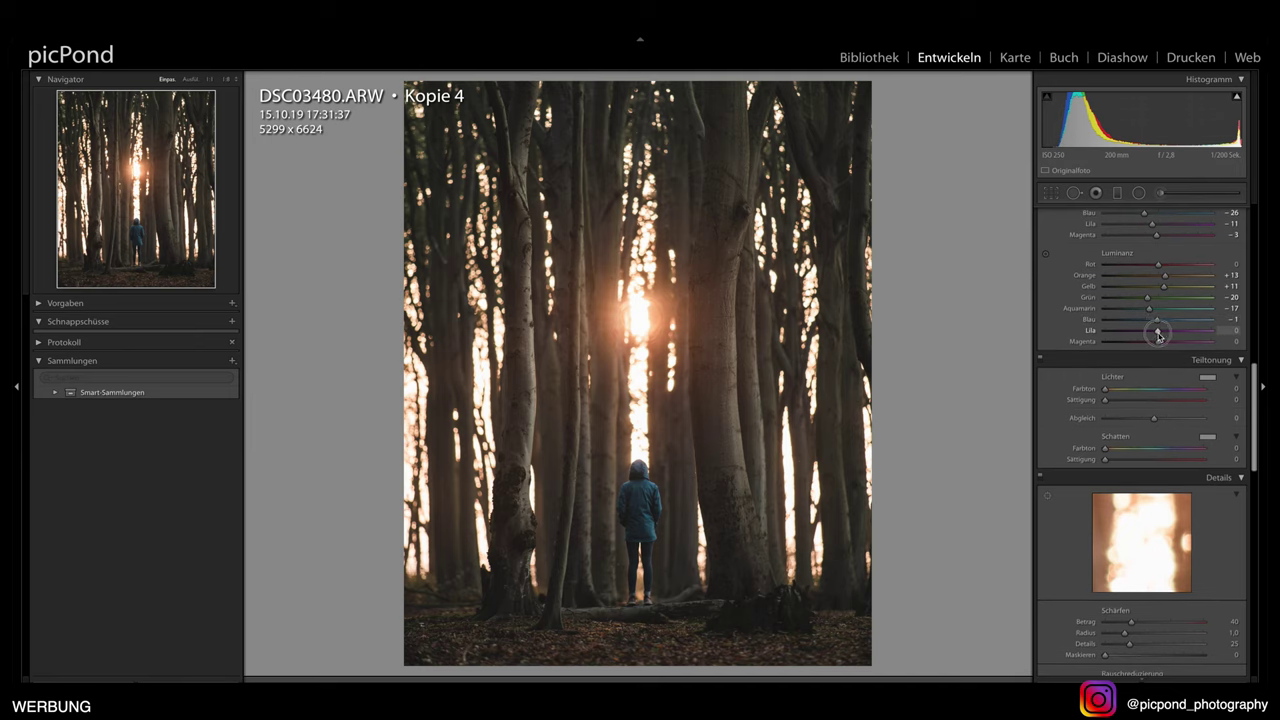
{"action": "scroll", "coordinate": [1157, 341], "scroll_direction": "down", "scroll_amount": 1}
Tint the split-toning highlights orange with hue 22 and saturation 6
{"action": "scroll", "coordinate": [1157, 341], "scroll_direction": "down", "scroll_amount": 2}
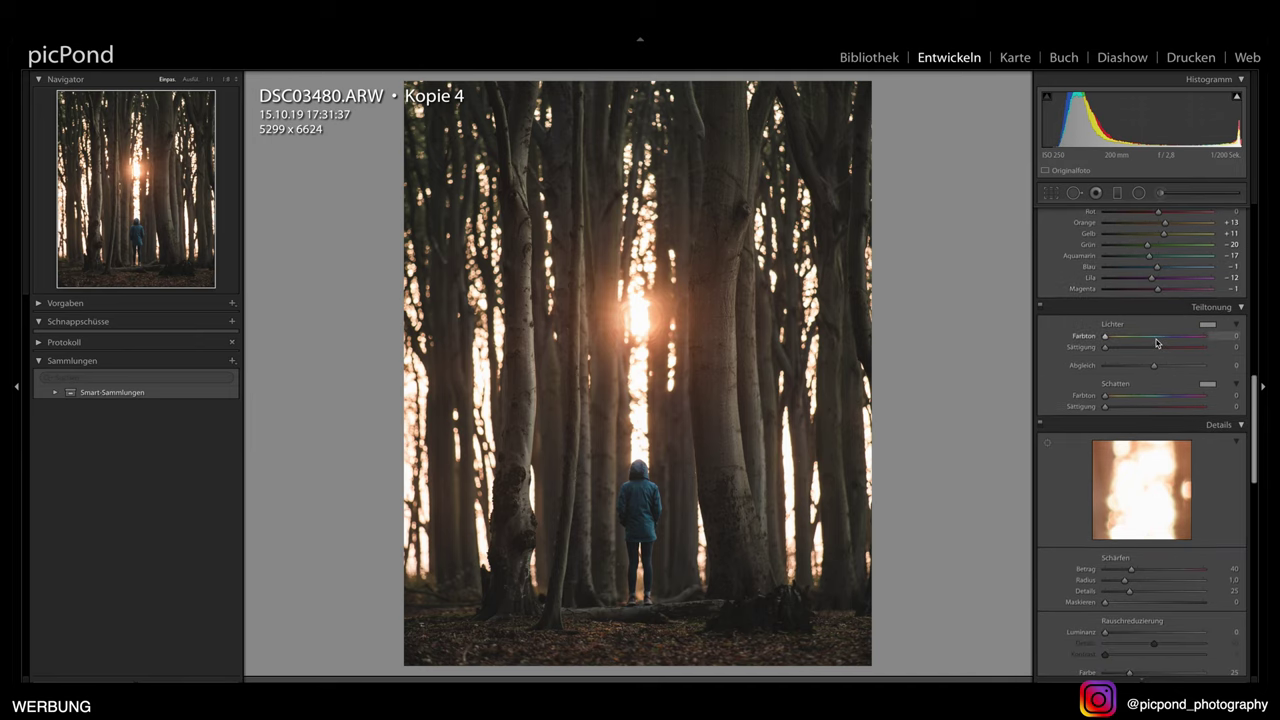
{"action": "scroll", "coordinate": [1157, 341], "scroll_direction": "down", "scroll_amount": 3}
{"action": "scroll", "coordinate": [1144, 292], "scroll_direction": "up", "scroll_amount": 1}
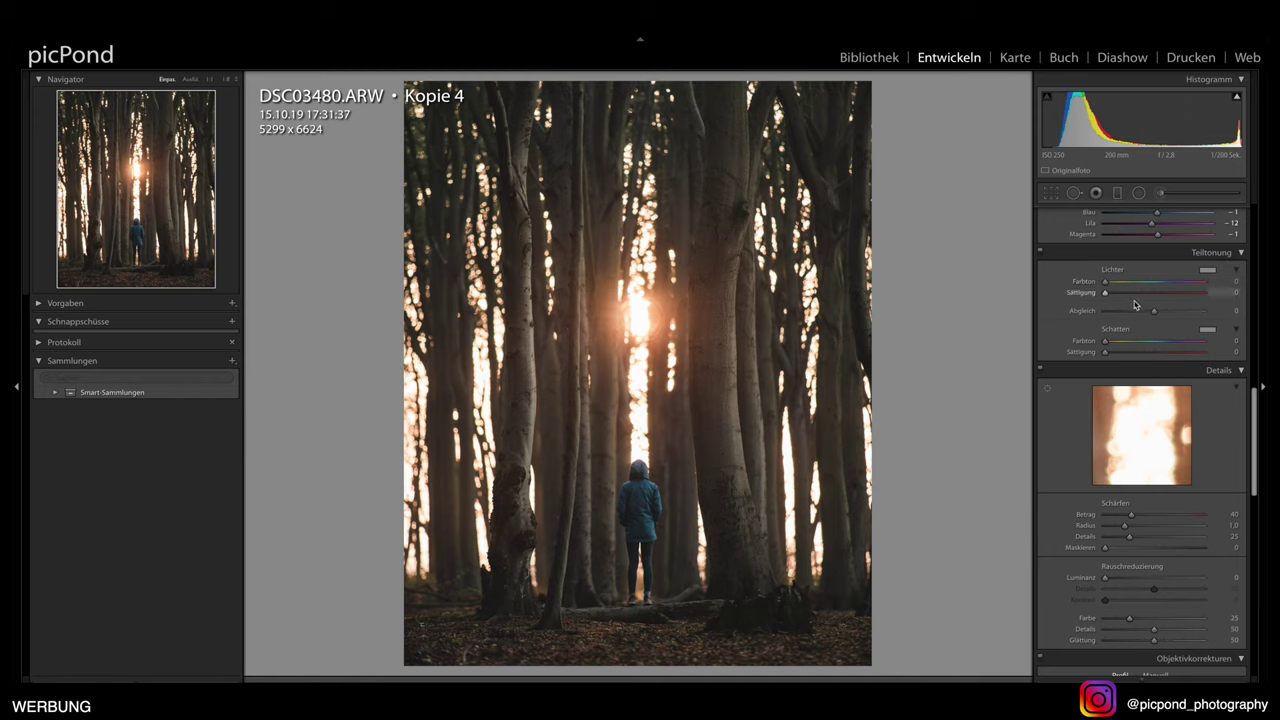
{"action": "scroll", "coordinate": [1135, 300], "scroll_direction": "up", "scroll_amount": 1}
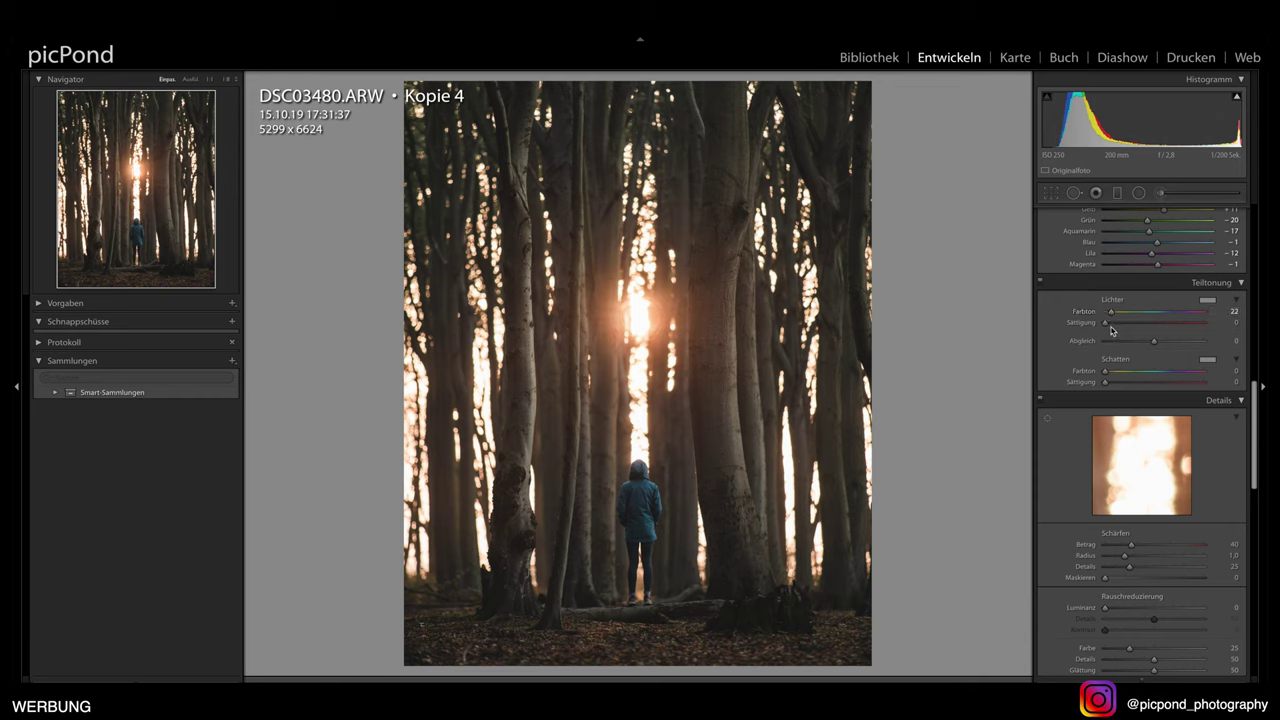
{"action": "mouse_move", "coordinate": [1113, 325]}
{"action": "left_mouse_down"}
{"action": "mouse_move", "coordinate": [1166, 325]}
{"action": "mouse_move", "coordinate": [1105, 325]}
{"action": "left_mouse_up"}
Give the shadows a barely visible blue tint: hue 223, saturation 4
{"action": "scroll", "coordinate": [1110, 320], "scroll_direction": "down", "scroll_amount": 3}
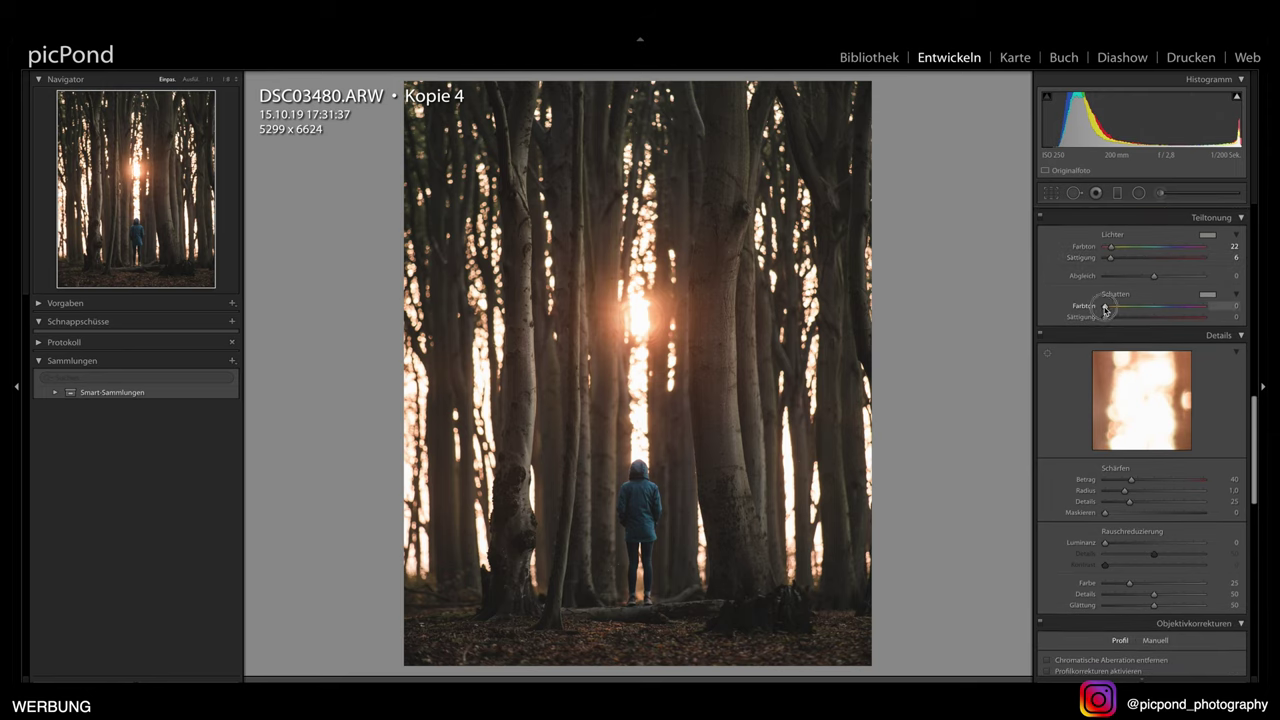
{"action": "left_click_drag", "start_coordinate": [1105, 310], "coordinate": [1175, 310]}
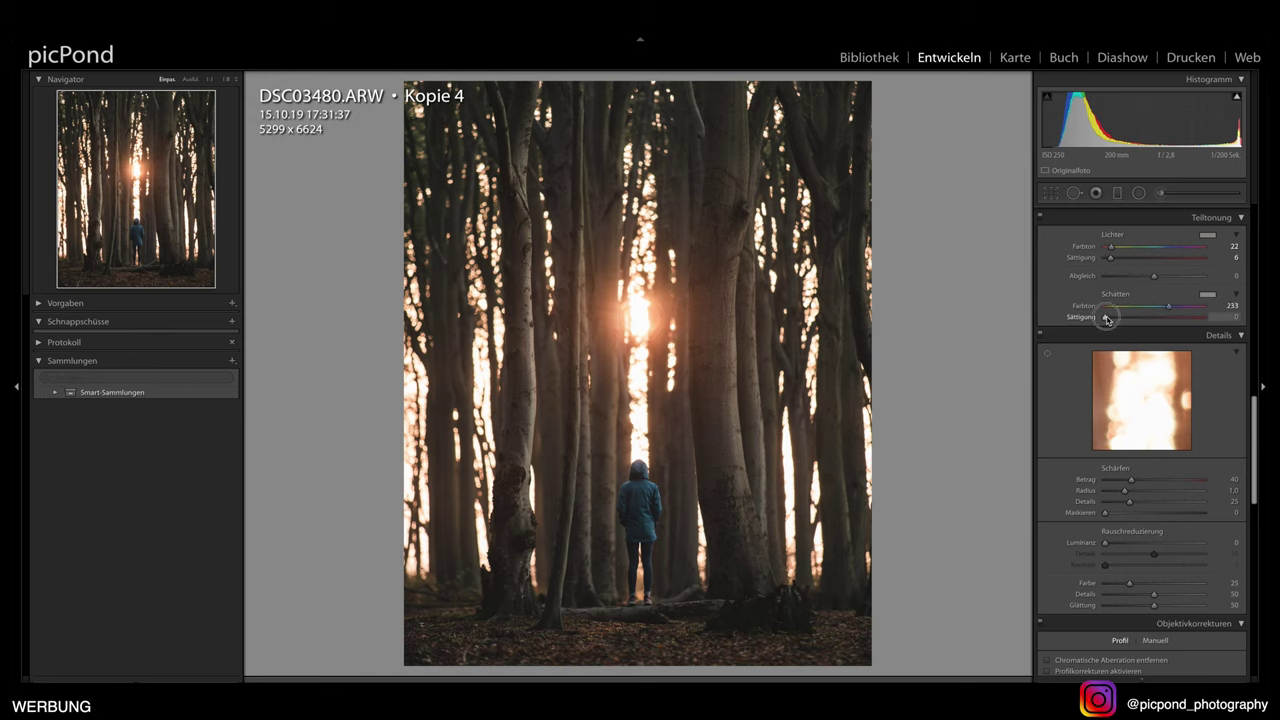
{"action": "left_click_drag", "start_coordinate": [1105, 317], "coordinate": [1163, 320]}
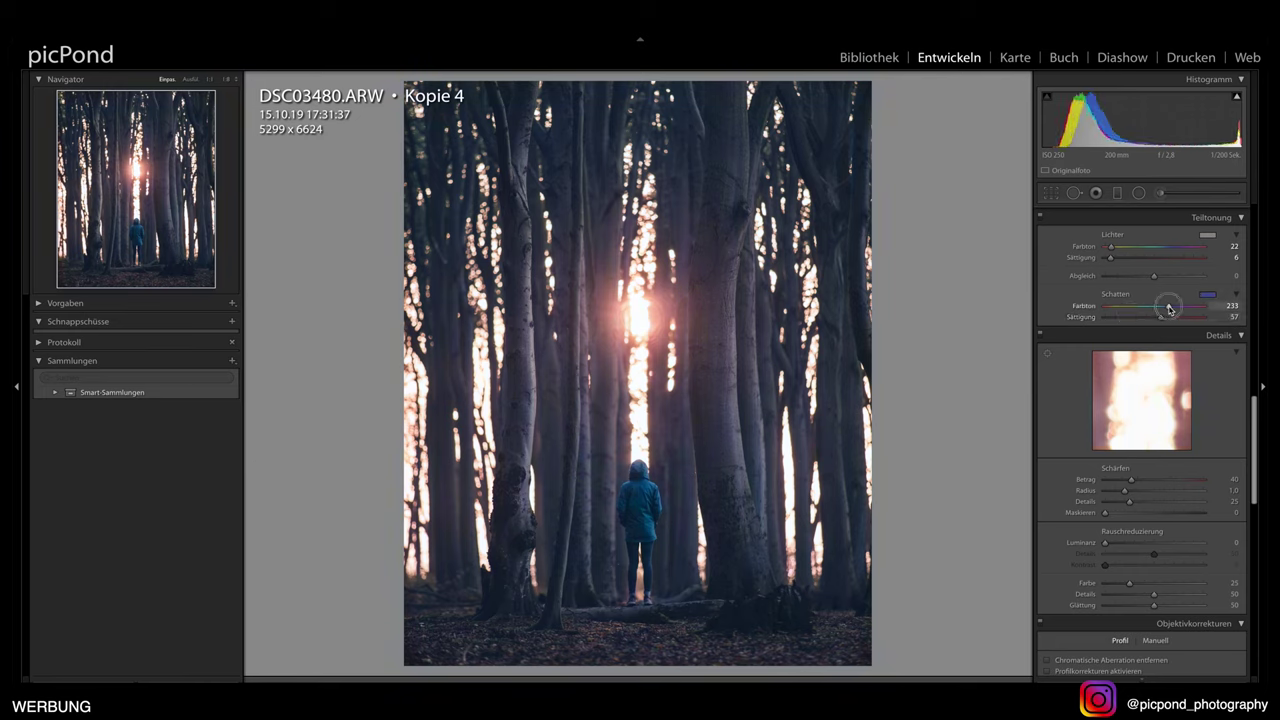
{"action": "mouse_move", "coordinate": [1168, 306]}
{"action": "left_mouse_down"}
{"action": "mouse_move", "coordinate": [1141, 319]}
{"action": "mouse_move", "coordinate": [1165, 311]}
{"action": "left_mouse_up"}
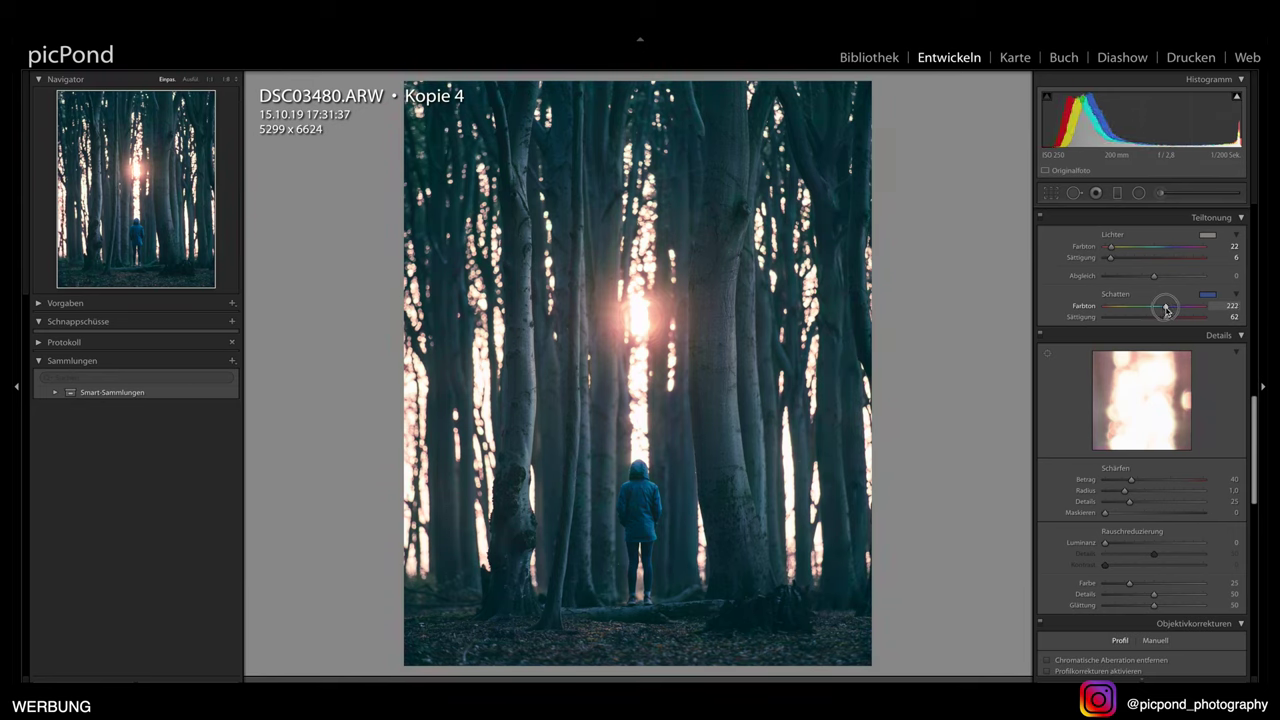
{"action": "left_click_drag", "start_coordinate": [1166, 318], "coordinate": [1108, 320]}
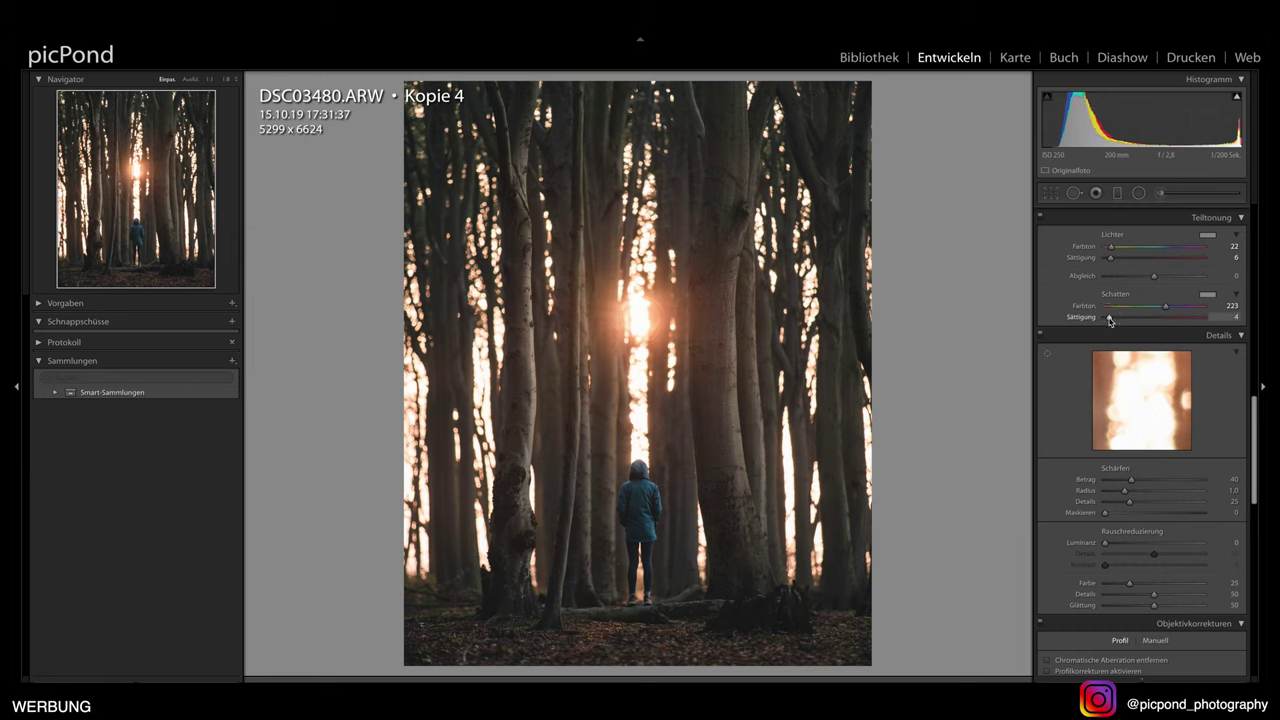
Set sharpening to amount 84, radius 1.7, detail 48 and masking 41
{"action": "scroll", "coordinate": [1129, 357], "scroll_direction": "down", "scroll_amount": 2}
{"action": "scroll", "coordinate": [1133, 358], "scroll_direction": "down", "scroll_amount": 3}
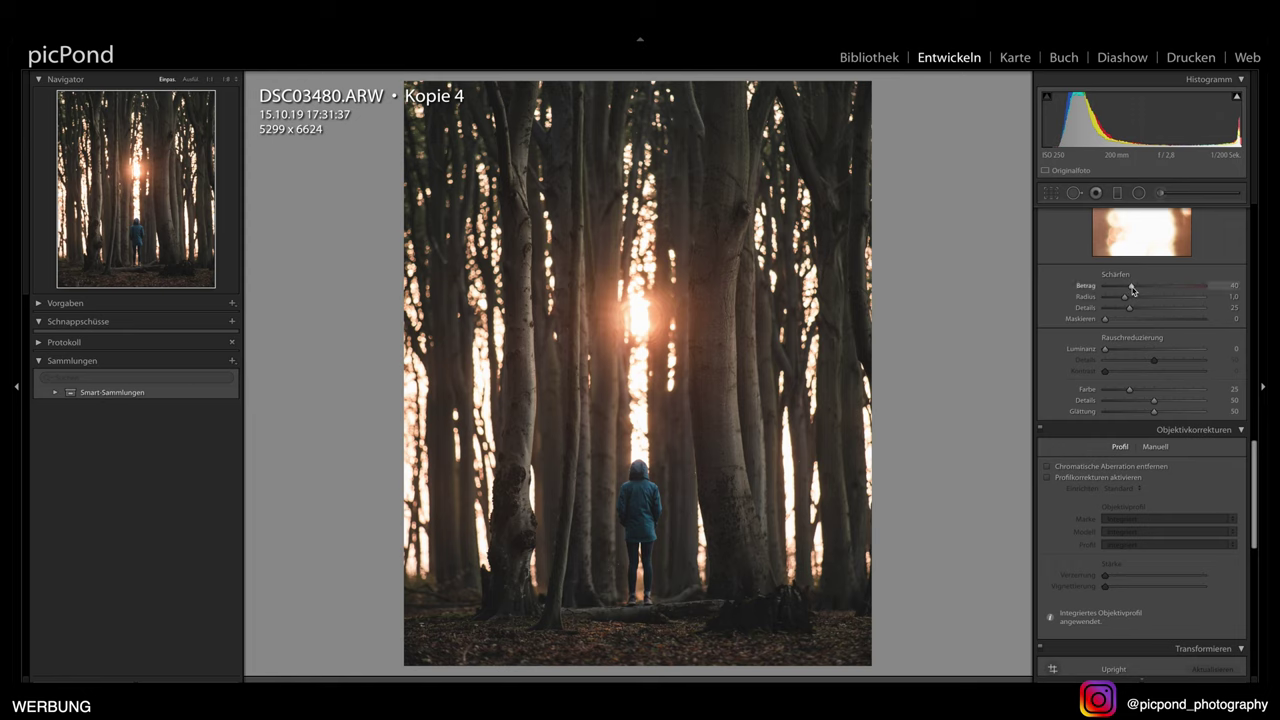
{"action": "mouse_move", "coordinate": [1132, 289]}
{"action": "left_mouse_down"}
{"action": "mouse_move", "coordinate": [1161, 292]}
{"action": "mouse_move", "coordinate": [1146, 325]}
{"action": "mouse_move", "coordinate": [1139, 300]}
{"action": "mouse_move", "coordinate": [1152, 312]}
{"action": "left_mouse_up"}
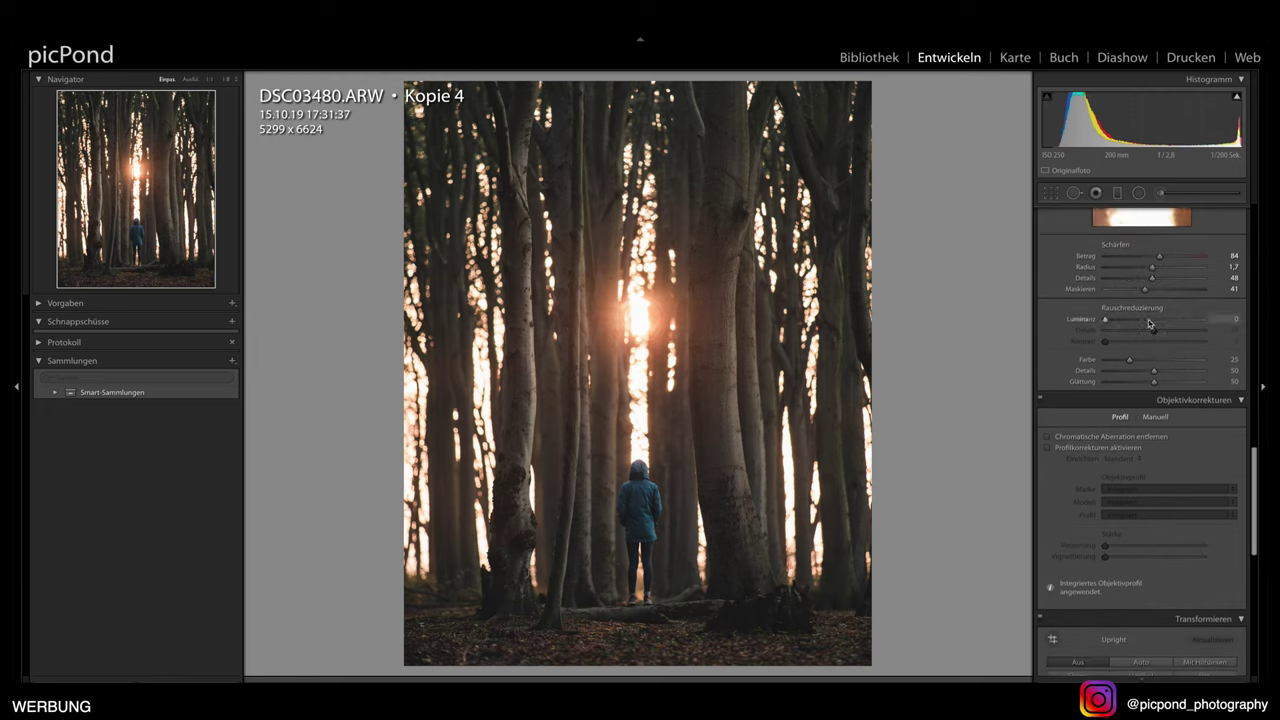
Scroll through lens correction, transform, effects and calibration panels, confirming they sit at zero
{"action": "scroll", "coordinate": [1150, 315], "scroll_direction": "down", "scroll_amount": 3}
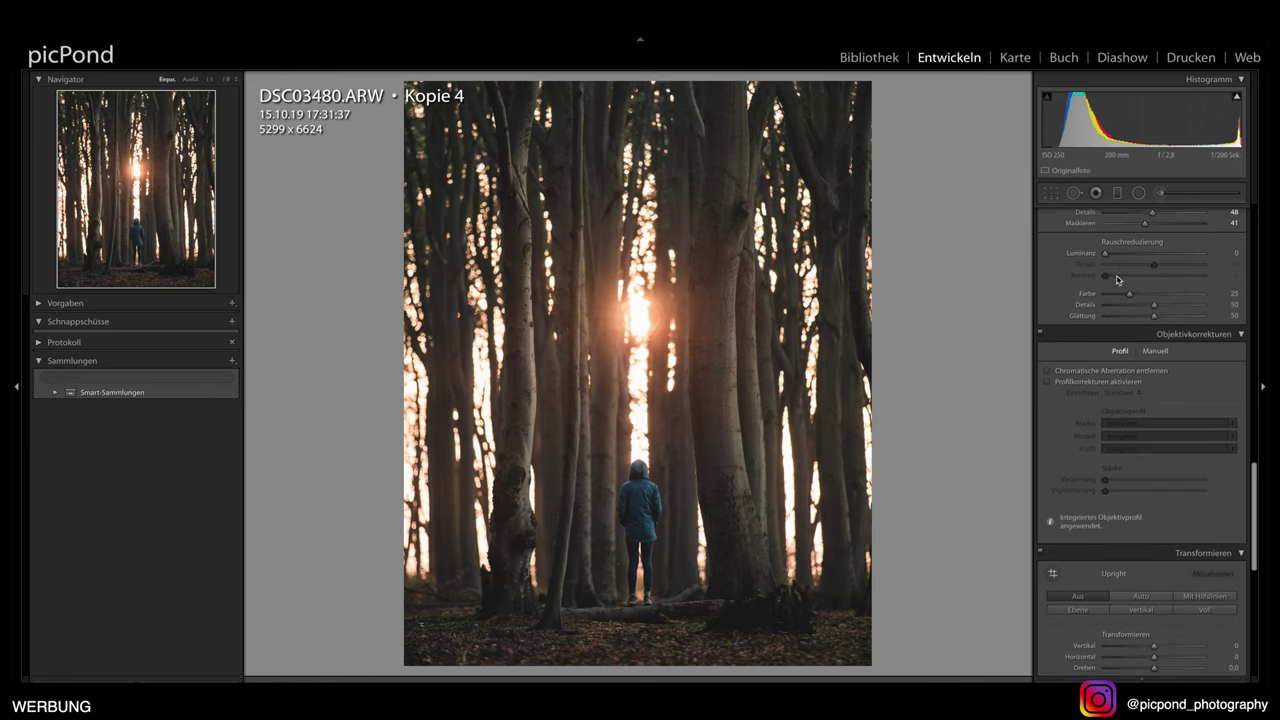
{"action": "scroll", "coordinate": [1118, 280], "scroll_direction": "down", "scroll_amount": 1}
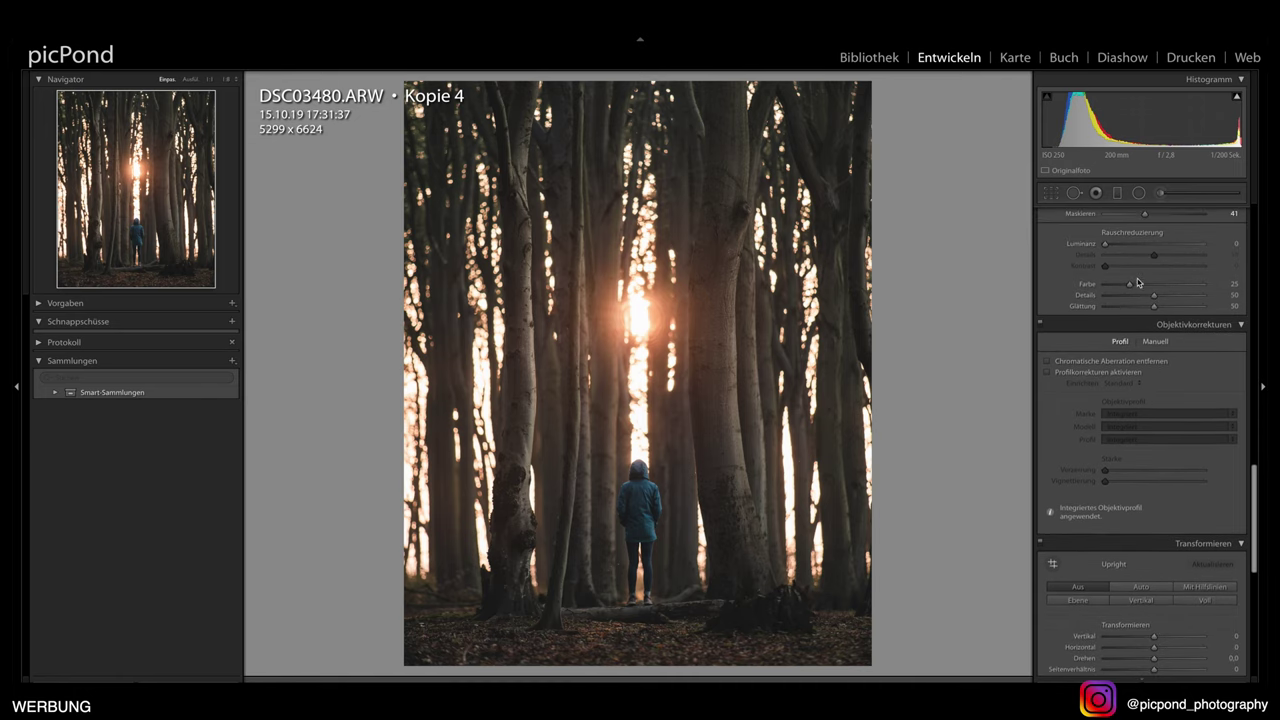
{"action": "scroll", "coordinate": [1127, 339], "scroll_direction": "down", "scroll_amount": 2}
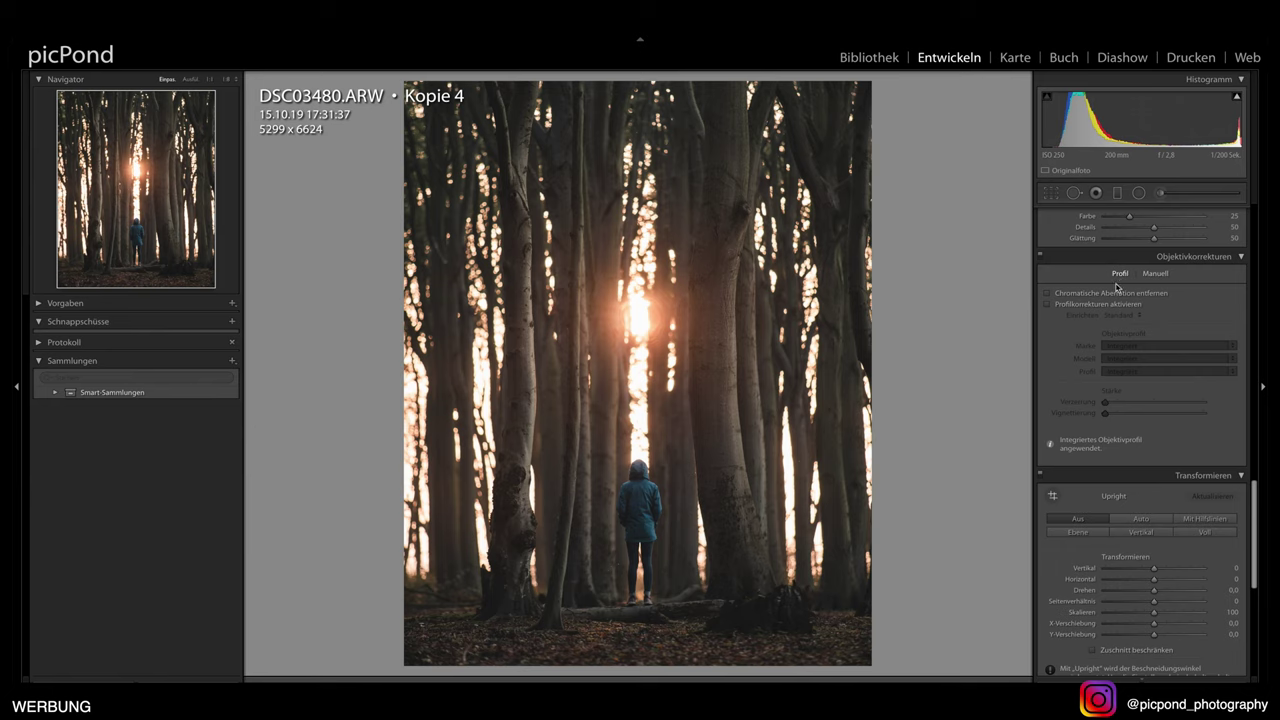
{"action": "scroll", "coordinate": [1136, 320], "scroll_direction": "down", "scroll_amount": 1}
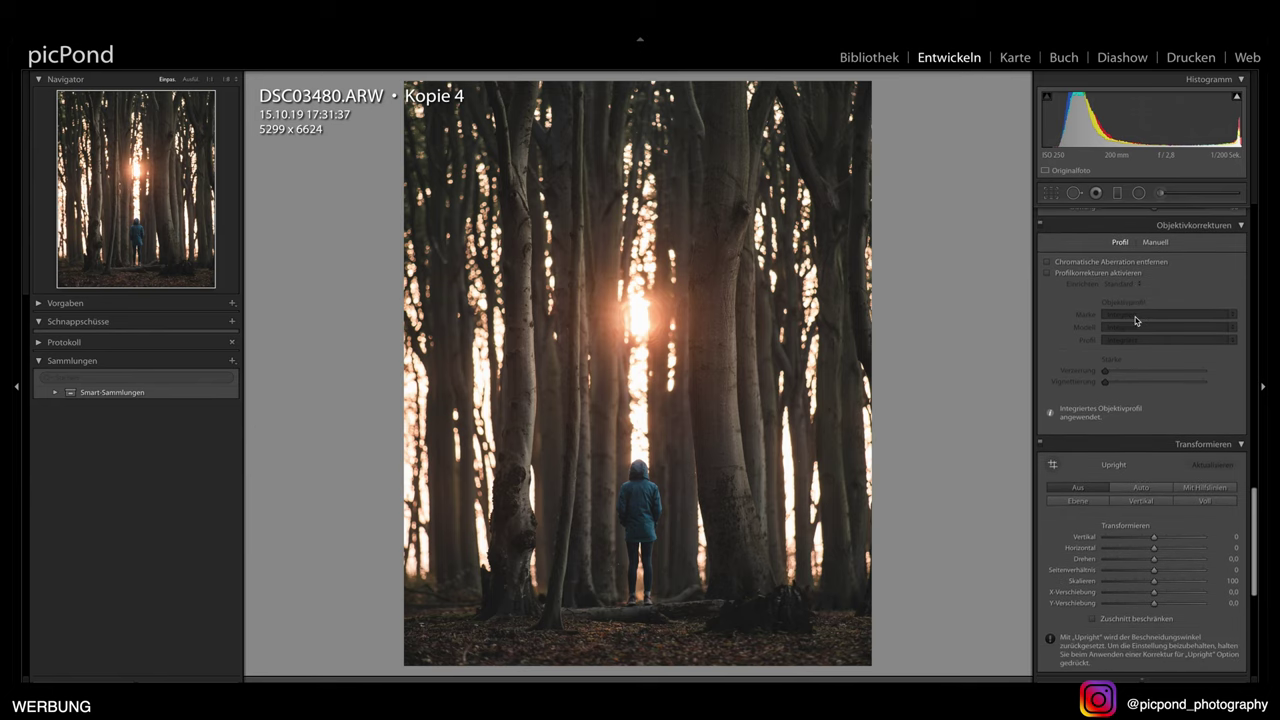
{"action": "scroll", "coordinate": [1135, 317], "scroll_direction": "down", "scroll_amount": 3}
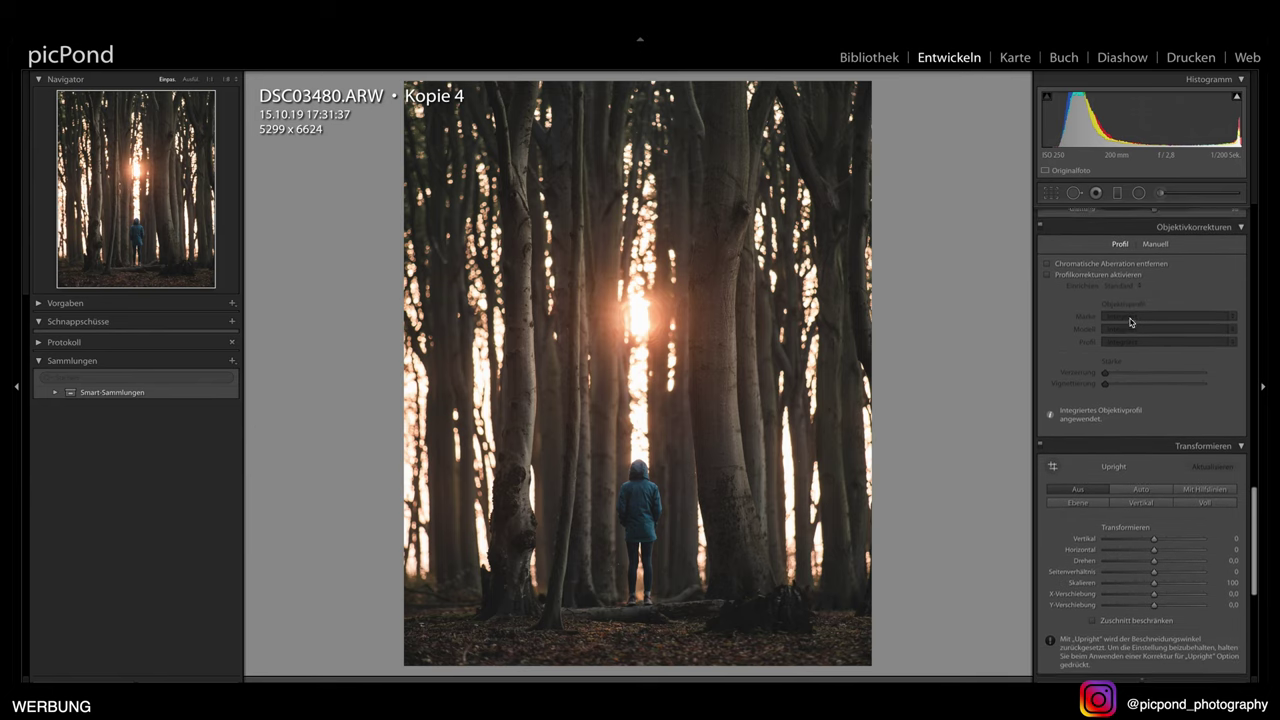
{"action": "scroll", "coordinate": [1131, 325], "scroll_direction": "down", "scroll_amount": 1}
{"action": "scroll", "coordinate": [1133, 333], "scroll_direction": "down", "scroll_amount": 1}
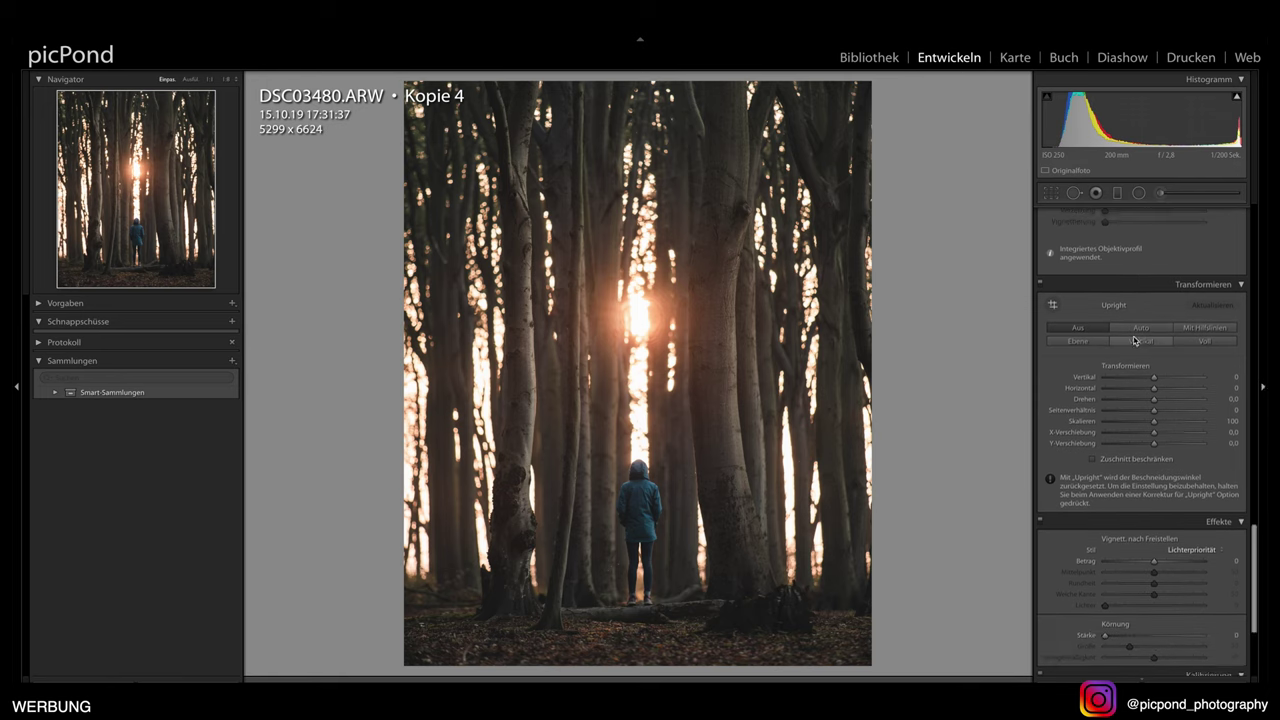
{"action": "scroll", "coordinate": [1135, 340], "scroll_direction": "down", "scroll_amount": 1}
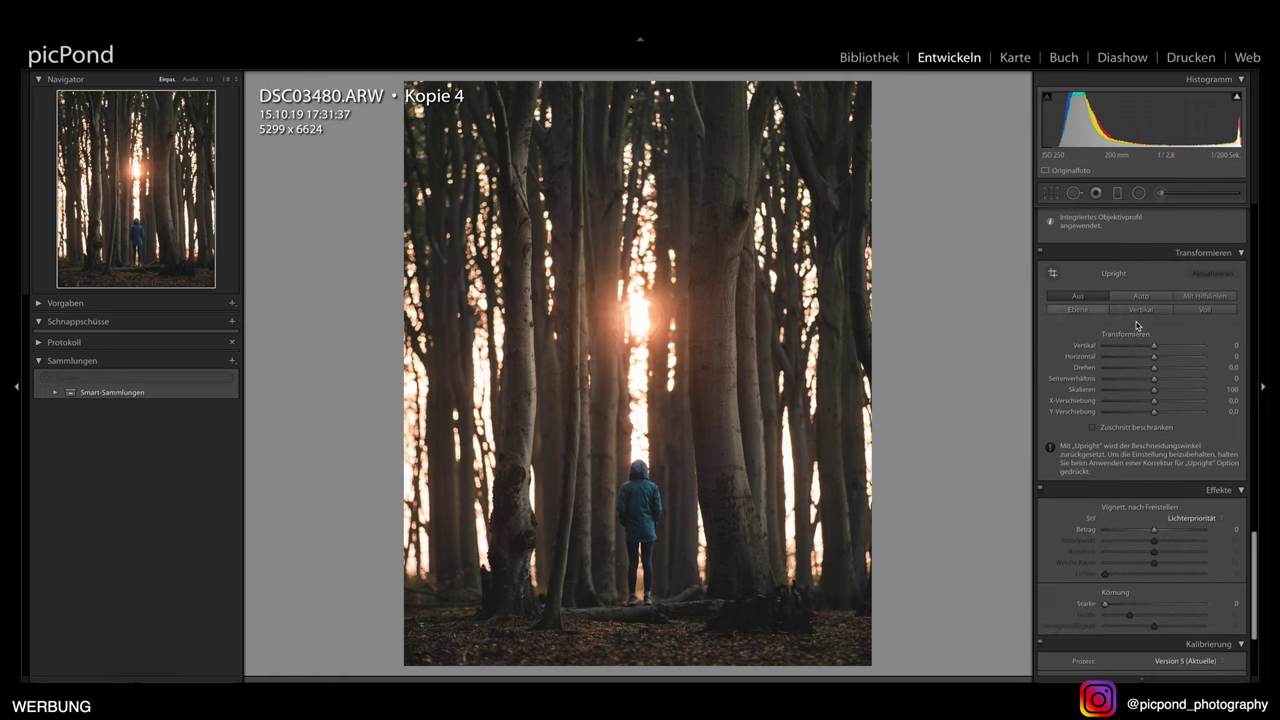
{"action": "scroll", "coordinate": [1138, 370], "scroll_direction": "down", "scroll_amount": 1}
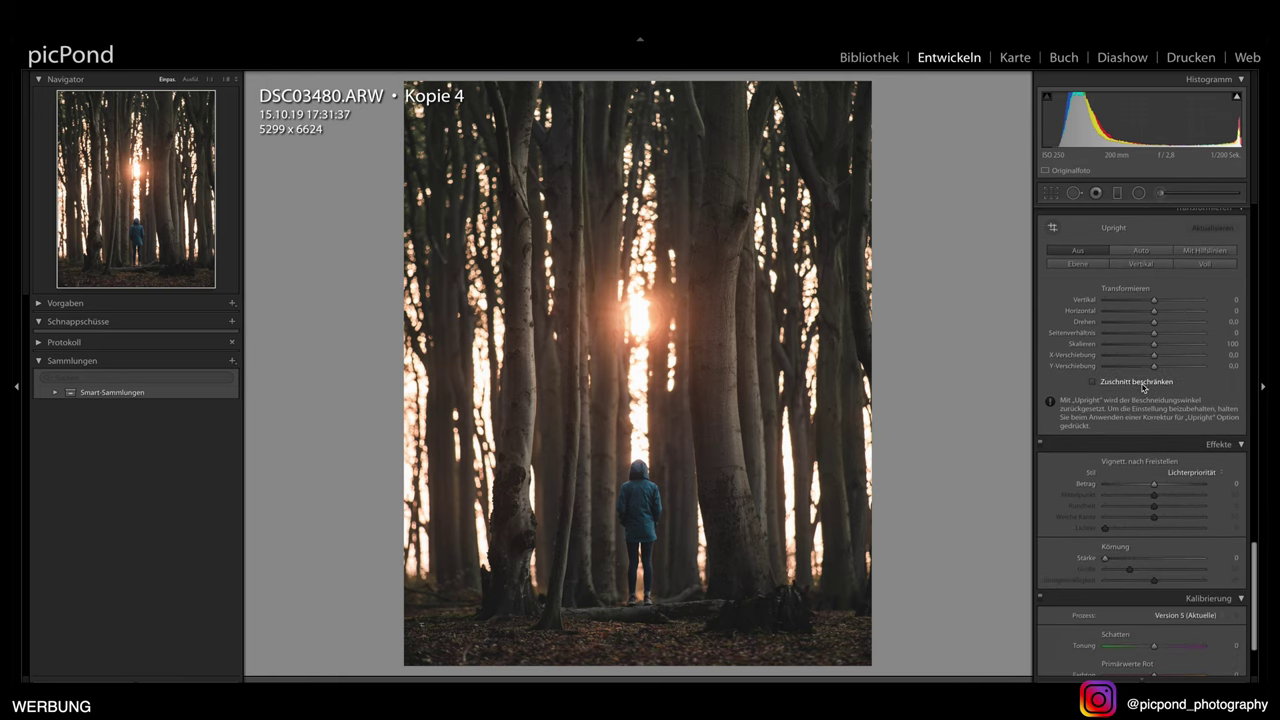
{"action": "mouse_move", "coordinate": [1136, 381]}
{"action": "scroll", "coordinate": [1137, 389], "scroll_direction": "down", "scroll_amount": 1}
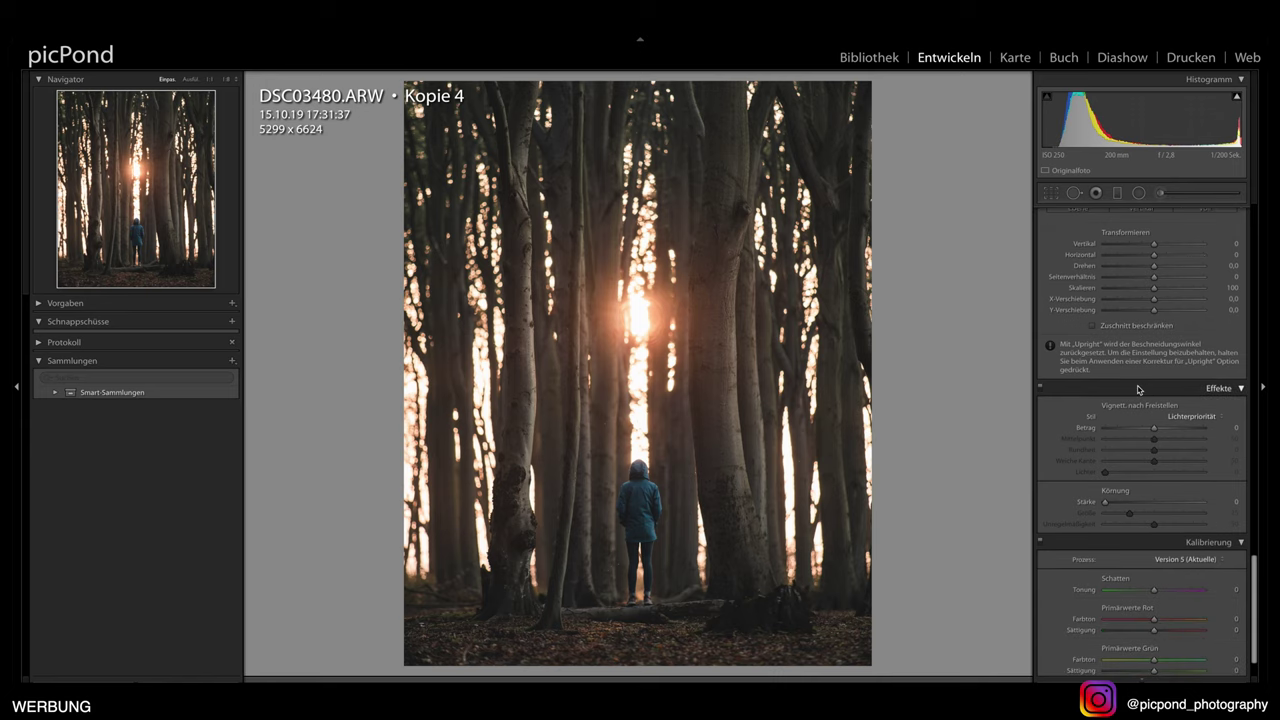
{"action": "scroll", "coordinate": [1137, 389], "scroll_direction": "down", "scroll_amount": 1}
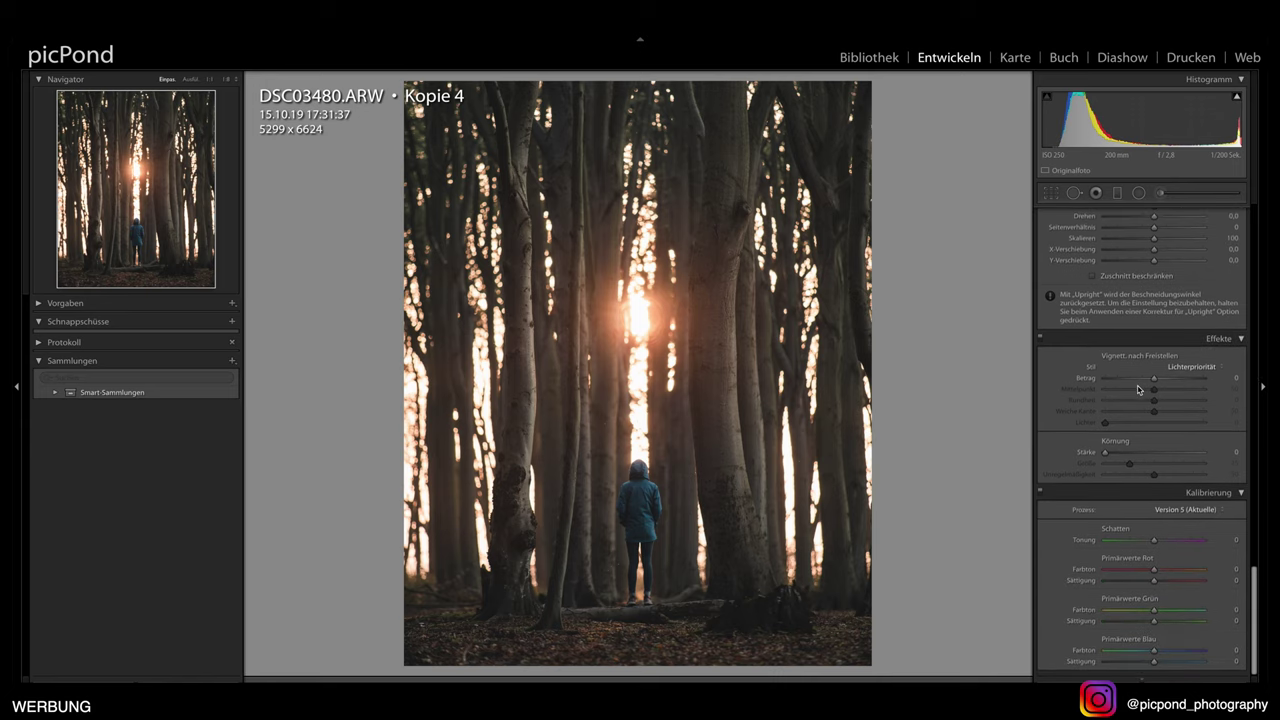
{"action": "scroll", "coordinate": [1137, 389], "scroll_direction": "down", "scroll_amount": 1}
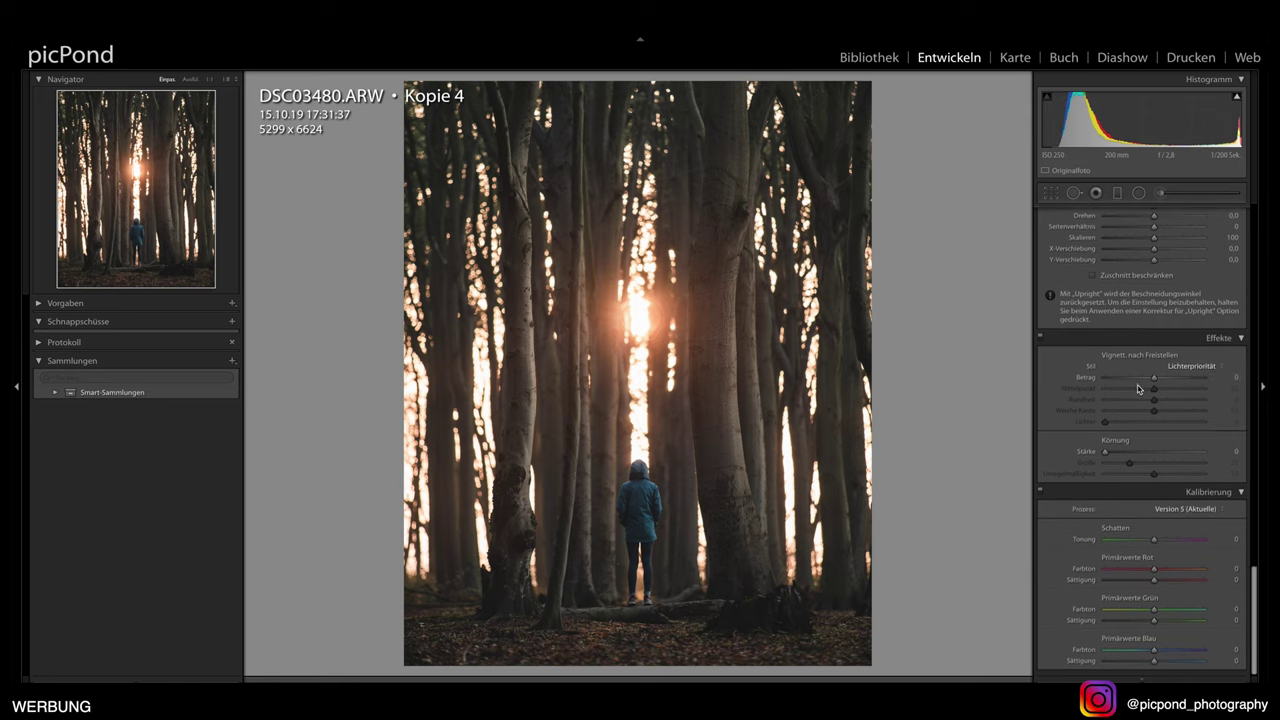
Set the post-crop vignette to amount −21 with feather 95 and highlights 95
{"action": "left_click_drag", "start_coordinate": [1155, 382], "coordinate": [1146, 381]}
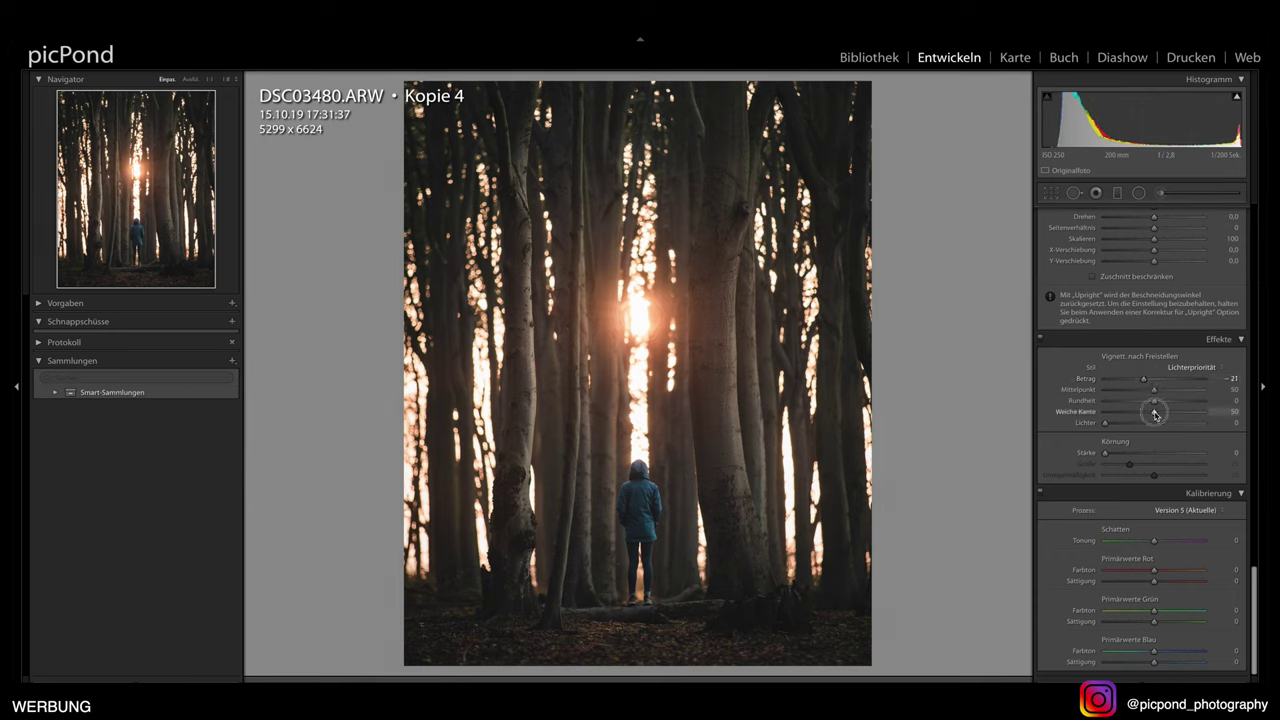
{"action": "left_click_drag", "start_coordinate": [1155, 413], "coordinate": [1199, 412]}
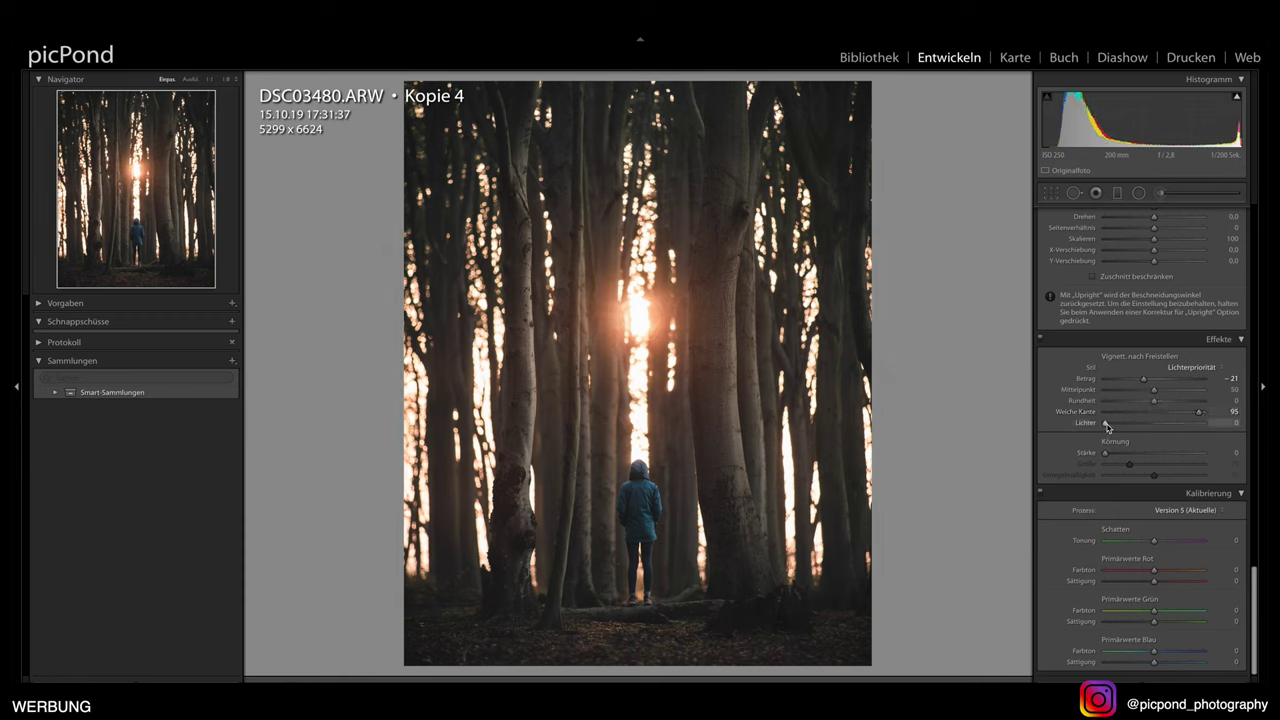
{"action": "left_click_drag", "start_coordinate": [1106, 424], "coordinate": [1200, 426]}
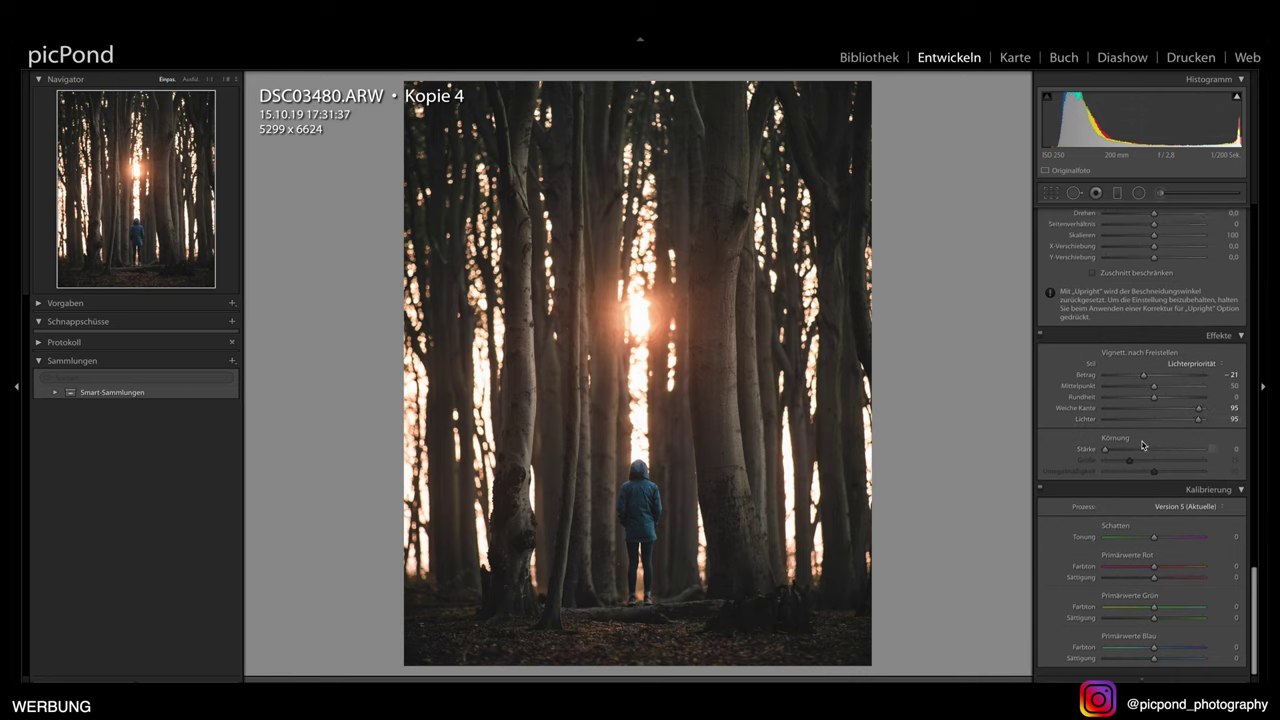
{"action": "scroll", "coordinate": [1146, 445], "scroll_direction": "up", "scroll_amount": 1}
Set the blue primary calibration to hue −36 and saturation −53
{"action": "scroll", "coordinate": [1146, 469], "scroll_direction": "up", "scroll_amount": 10}
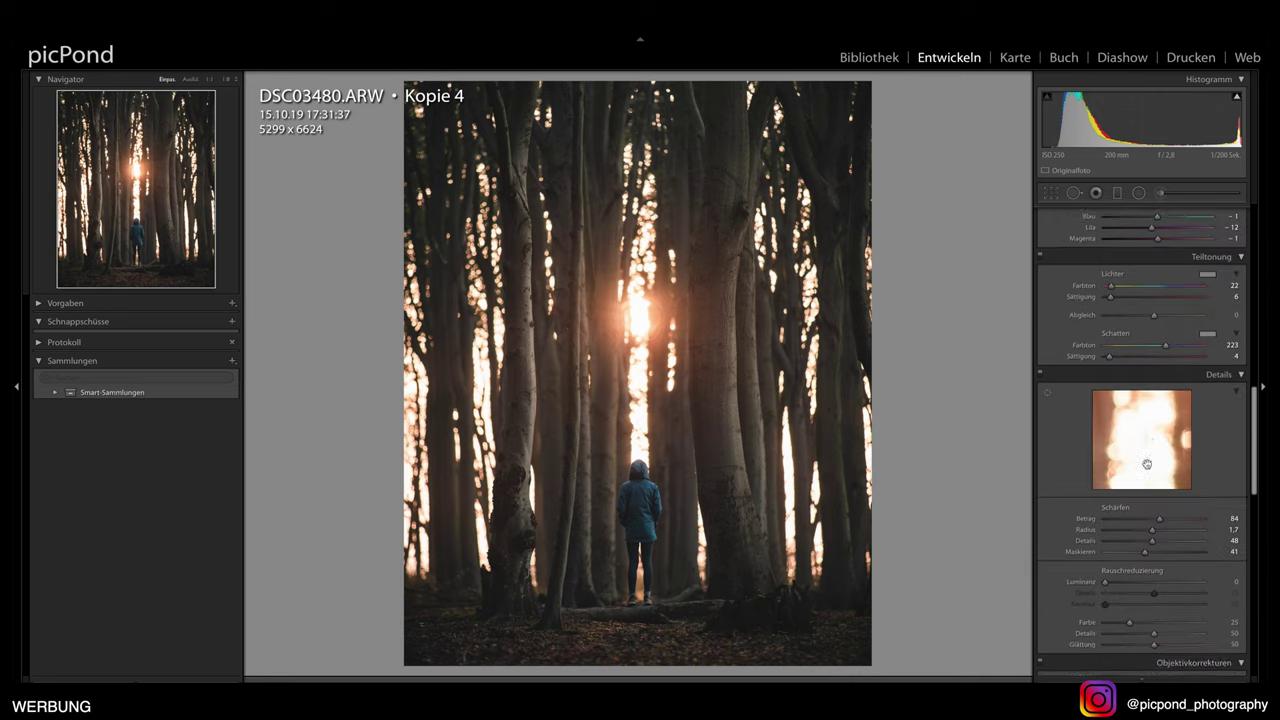
{"action": "scroll", "coordinate": [1148, 475], "scroll_direction": "up", "scroll_amount": 10}
{"action": "scroll", "coordinate": [1150, 484], "scroll_direction": "up", "scroll_amount": 1}
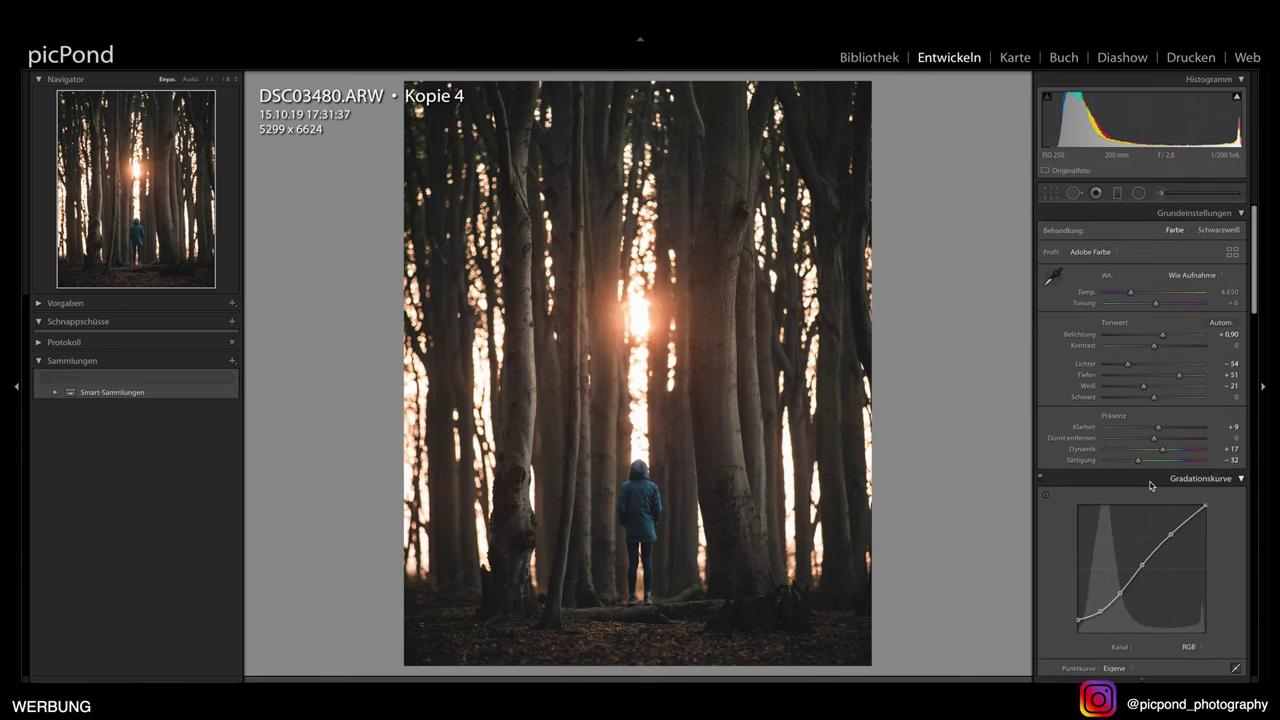
{"action": "scroll", "coordinate": [1150, 486], "scroll_direction": "down", "scroll_amount": 8}
{"action": "scroll", "coordinate": [1150, 486], "scroll_direction": "down", "scroll_amount": 6}
{"action": "scroll", "coordinate": [1150, 486], "scroll_direction": "down", "scroll_amount": 4}
{"action": "scroll", "coordinate": [1148, 540], "scroll_direction": "down", "scroll_amount": 2}
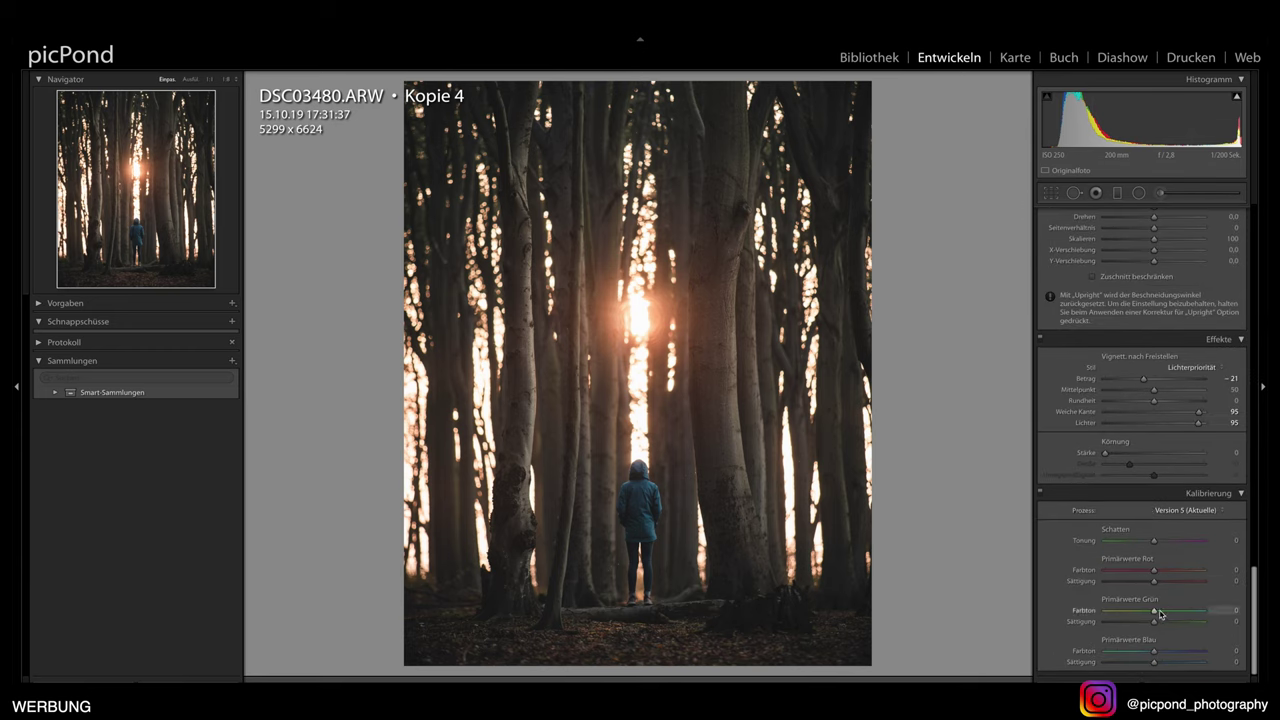
{"action": "left_click_drag", "start_coordinate": [1154, 652], "coordinate": [1135, 652]}
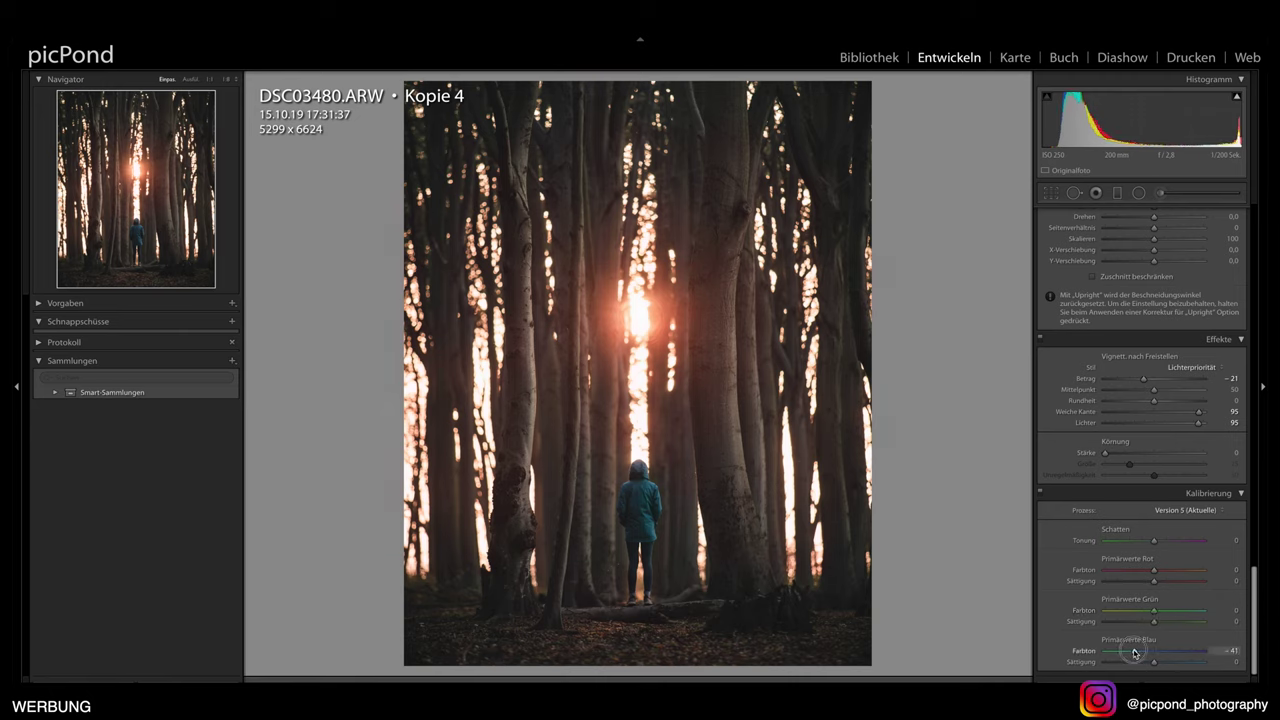
{"action": "left_click_drag", "start_coordinate": [1134, 653], "coordinate": [1129, 664]}
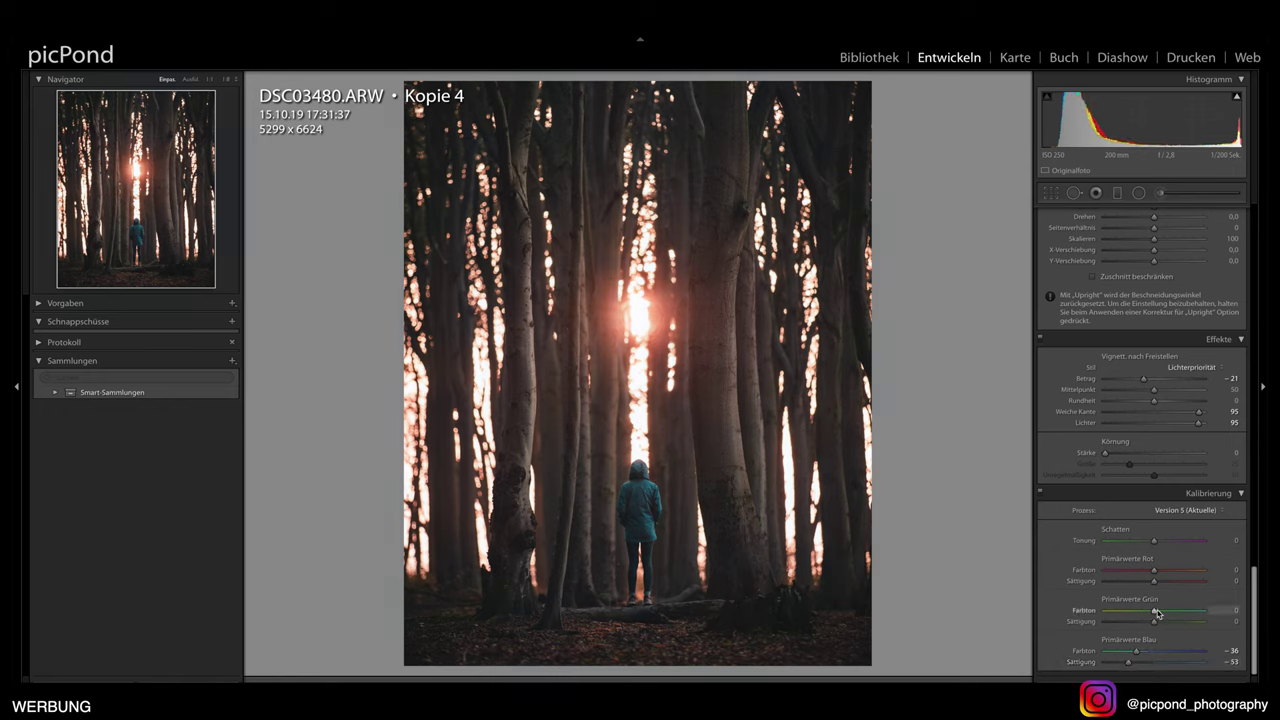
Set the green primary to −60/−43 and red primary to hue +25, saturation +35
{"action": "mouse_move", "coordinate": [1155, 611]}
{"action": "left_mouse_down"}
{"action": "mouse_move", "coordinate": [1124, 611]}
{"action": "mouse_move", "coordinate": [1133, 624]}
{"action": "left_mouse_up"}
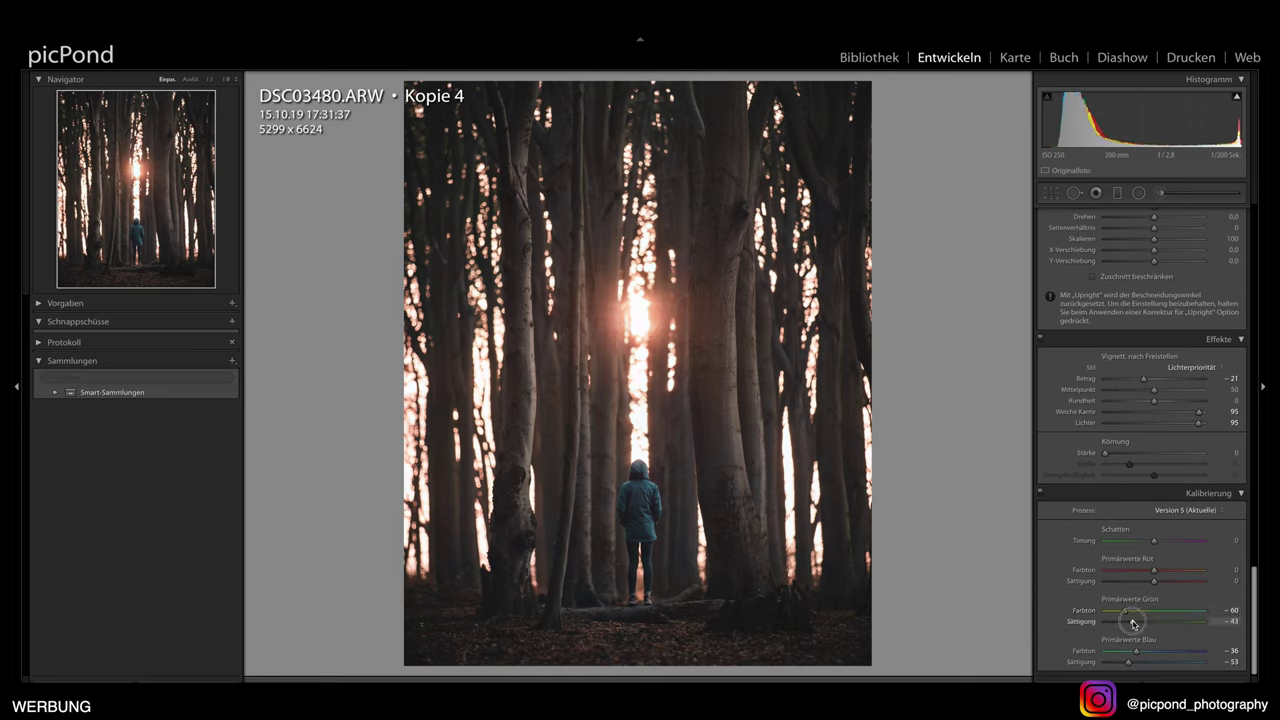
{"action": "mouse_move", "coordinate": [1154, 570]}
{"action": "left_mouse_down"}
{"action": "mouse_move", "coordinate": [1137, 571]}
{"action": "mouse_move", "coordinate": [1184, 574]}
{"action": "mouse_move", "coordinate": [1166, 571]}
{"action": "left_mouse_up"}
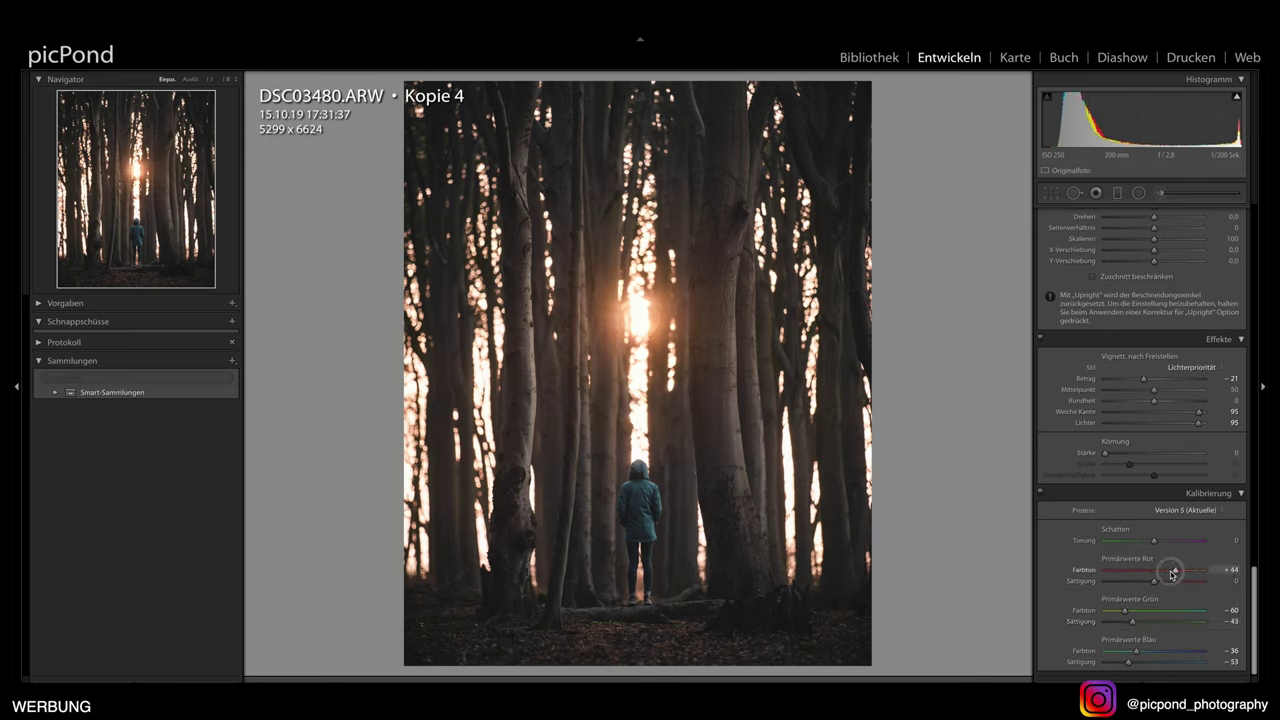
{"action": "left_click_drag", "start_coordinate": [1168, 584], "coordinate": [1171, 585]}
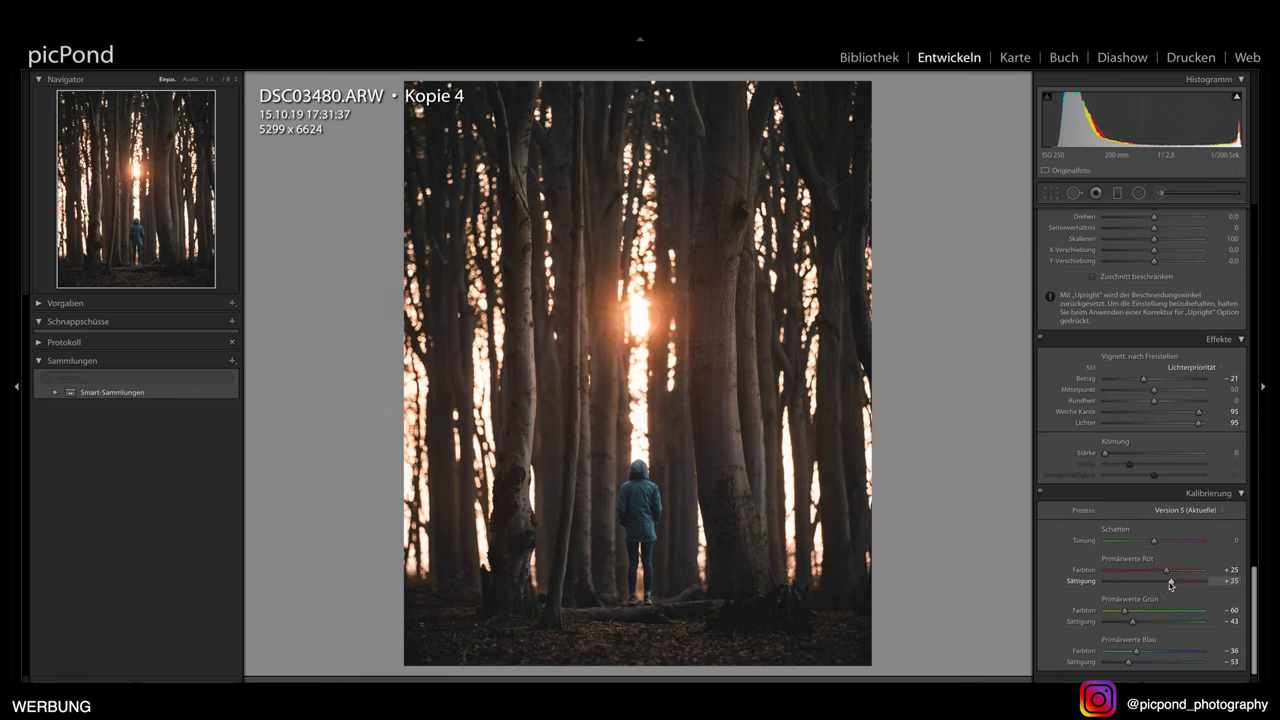
{"action": "left_click_drag", "start_coordinate": [1172, 584], "coordinate": [1171, 584]}
{"action": "scroll", "coordinate": [1130, 550], "scroll_direction": "up", "scroll_amount": 3}
Toggle the Before/After view with Y to compare against the original, then start a radial filter
{"action": "scroll", "coordinate": [1130, 550], "scroll_direction": "up", "scroll_amount": 3}
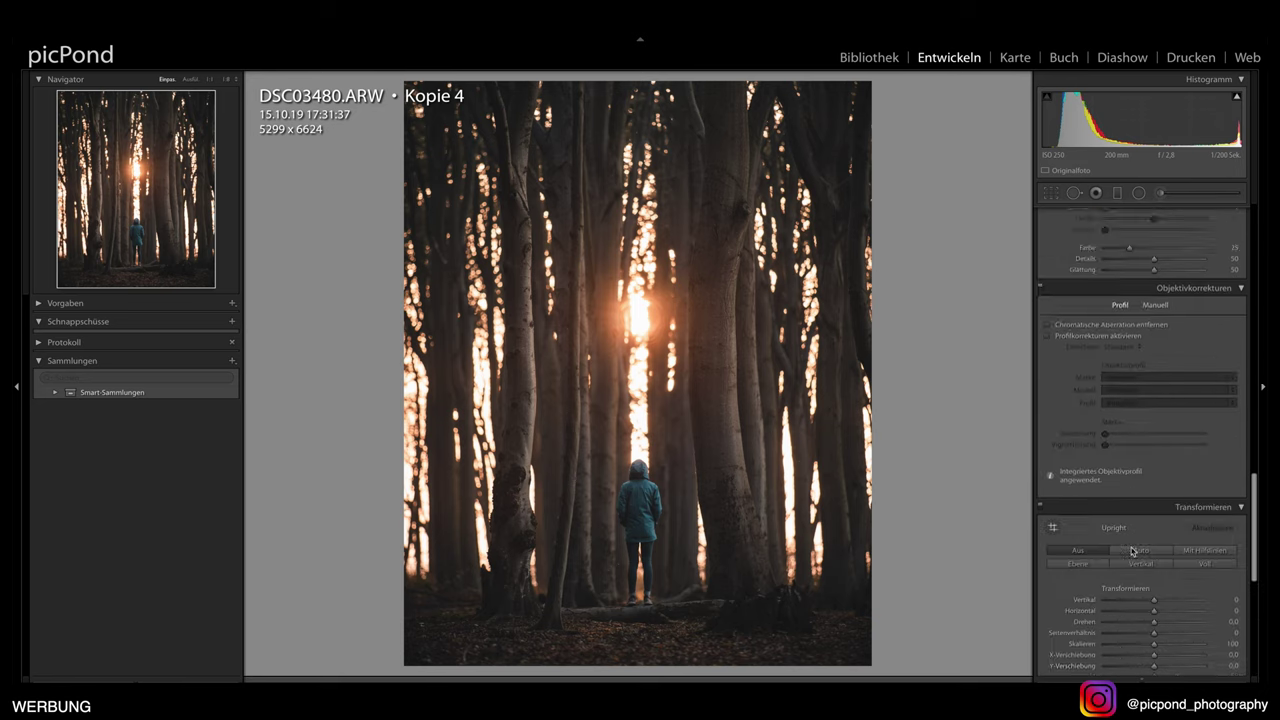
{"action": "scroll", "coordinate": [1130, 550], "scroll_direction": "up", "scroll_amount": 3}
{"action": "scroll", "coordinate": [1131, 550], "scroll_direction": "up", "scroll_amount": 3}
{"action": "scroll", "coordinate": [1131, 550], "scroll_direction": "up", "scroll_amount": 3}
{"action": "scroll", "coordinate": [1131, 550], "scroll_direction": "up", "scroll_amount": 3}
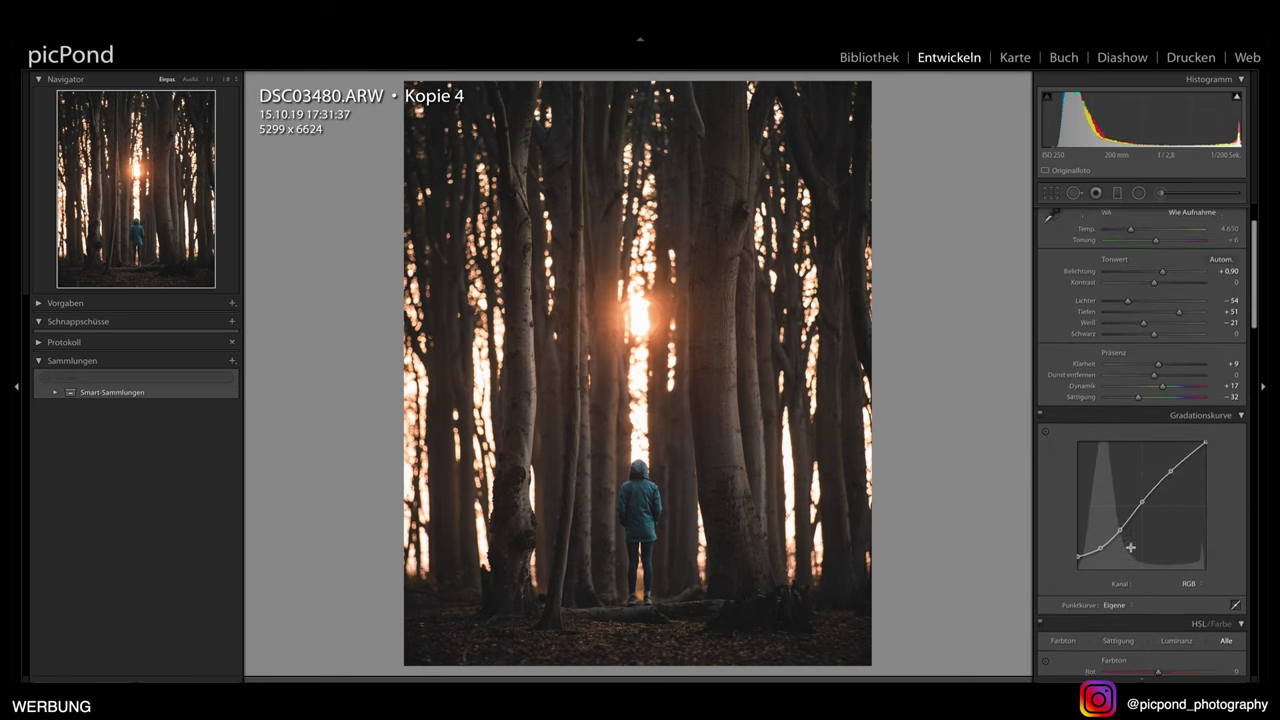
{"action": "scroll", "coordinate": [1130, 548], "scroll_direction": "up", "scroll_amount": 2}
{"action": "scroll", "coordinate": [1130, 547], "scroll_direction": "up", "scroll_amount": 1}
{"action": "scroll", "coordinate": [1130, 547], "scroll_direction": "down", "scroll_amount": 1}
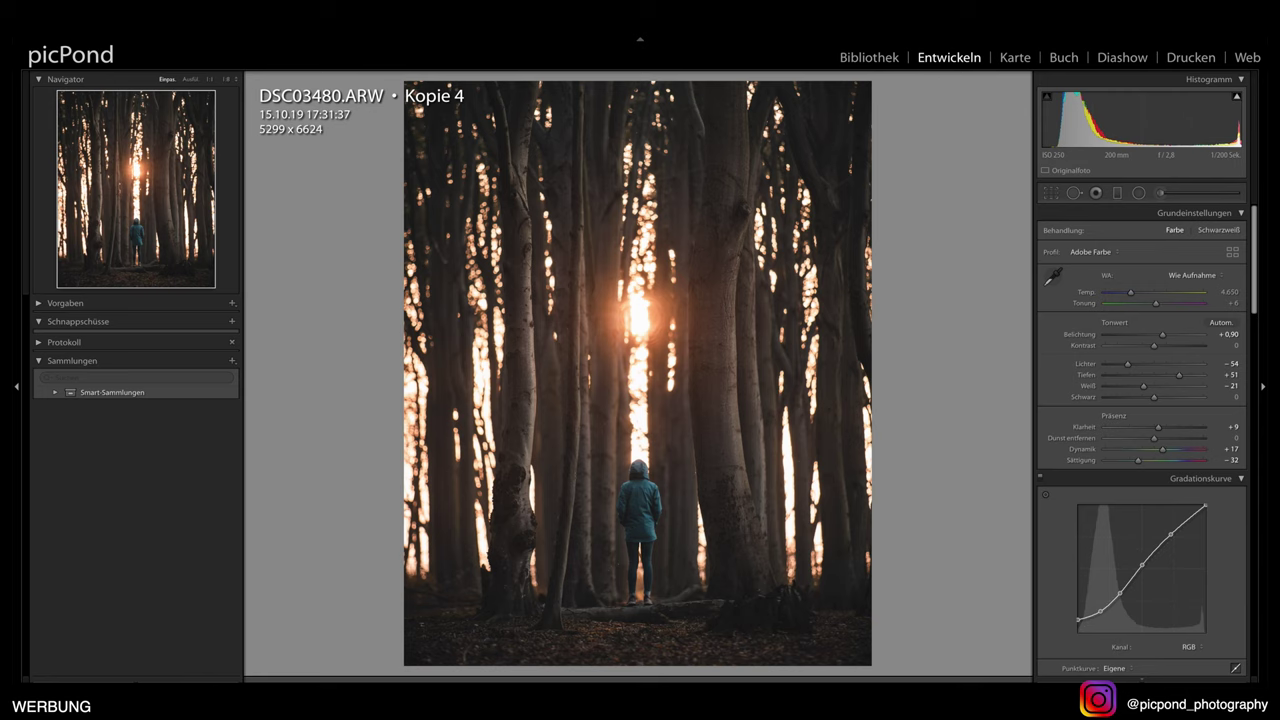
{"action": "key", "text": "y"}
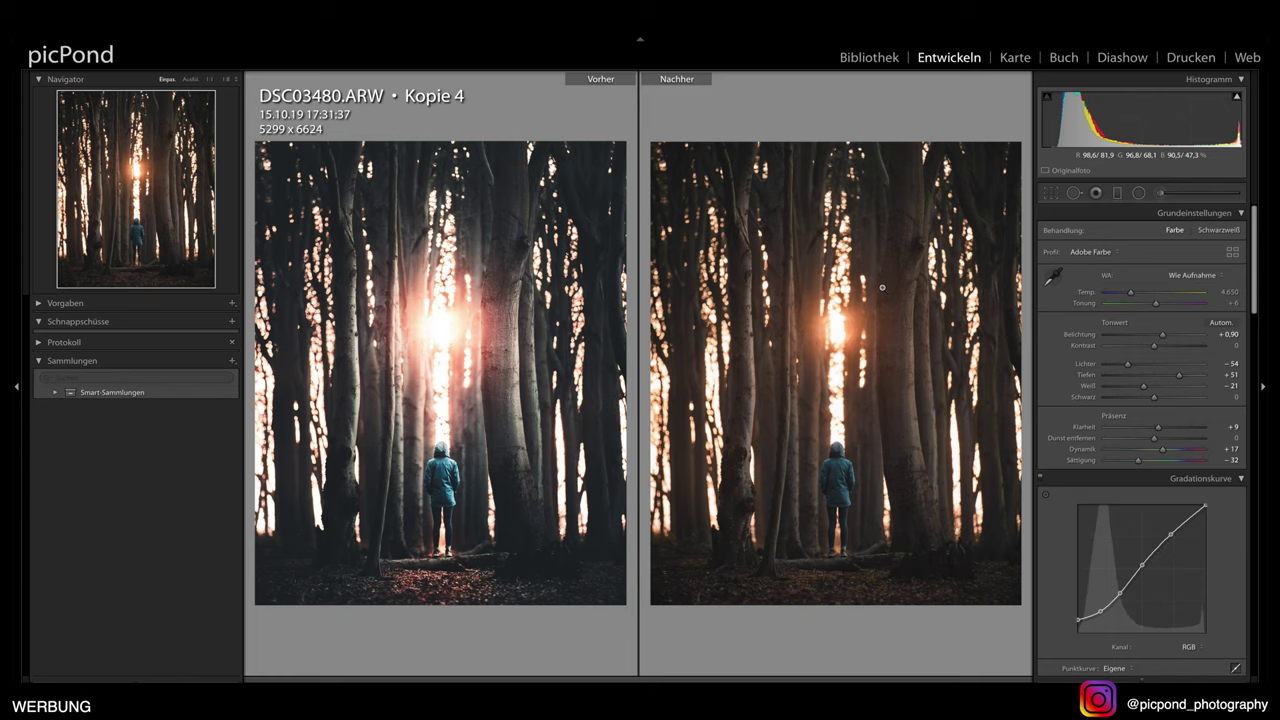
{"action": "key", "text": "y"}
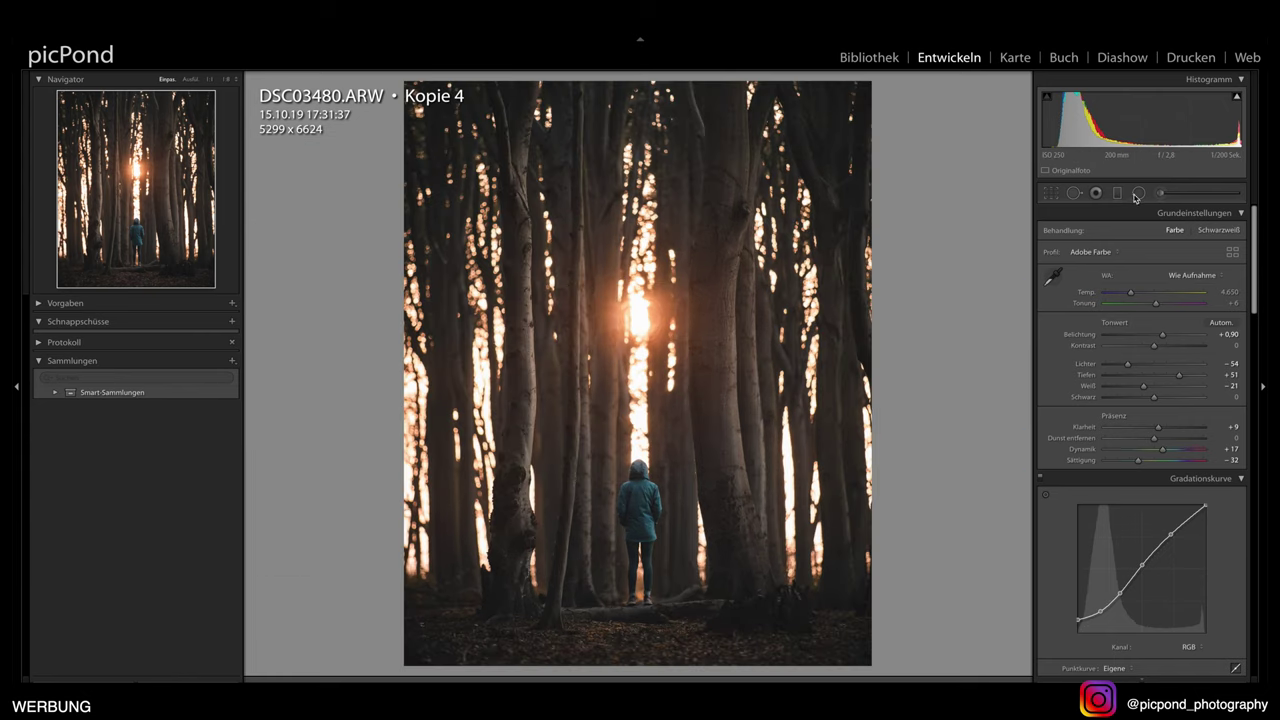
{"action": "key", "text": "shift+m"}
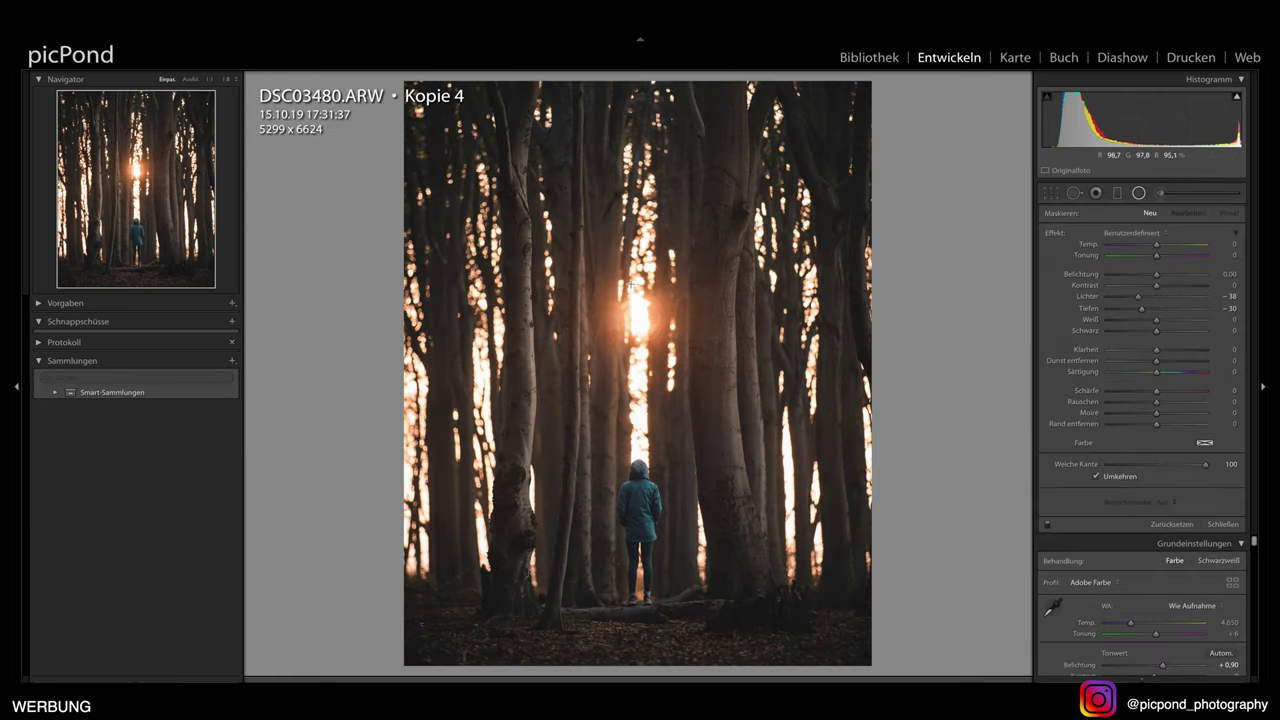
Reset the radial filter and draw a soft-edged, brightened ellipse centred on the sun
{"action": "double_click", "coordinate": [1055, 233]}
{"action": "left_click_drag", "start_coordinate": [615, 272], "coordinate": [695, 392]}
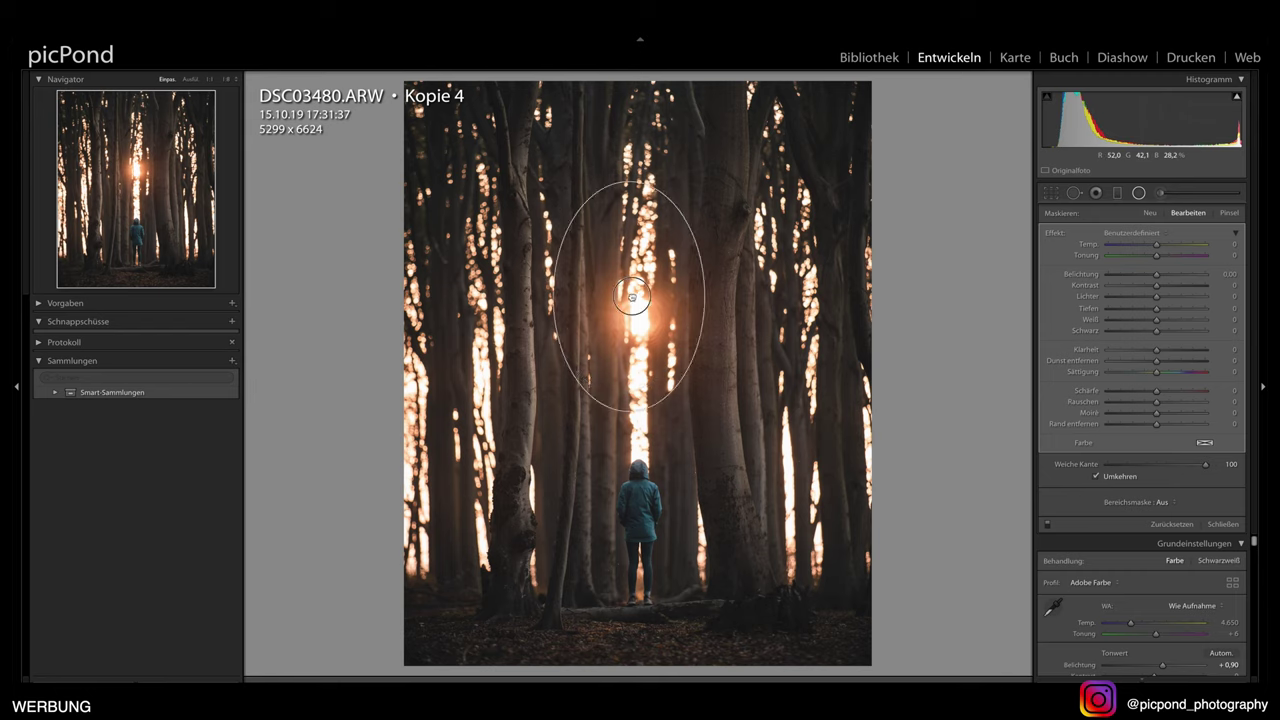
{"action": "left_click_drag", "start_coordinate": [620, 278], "coordinate": [644, 321]}
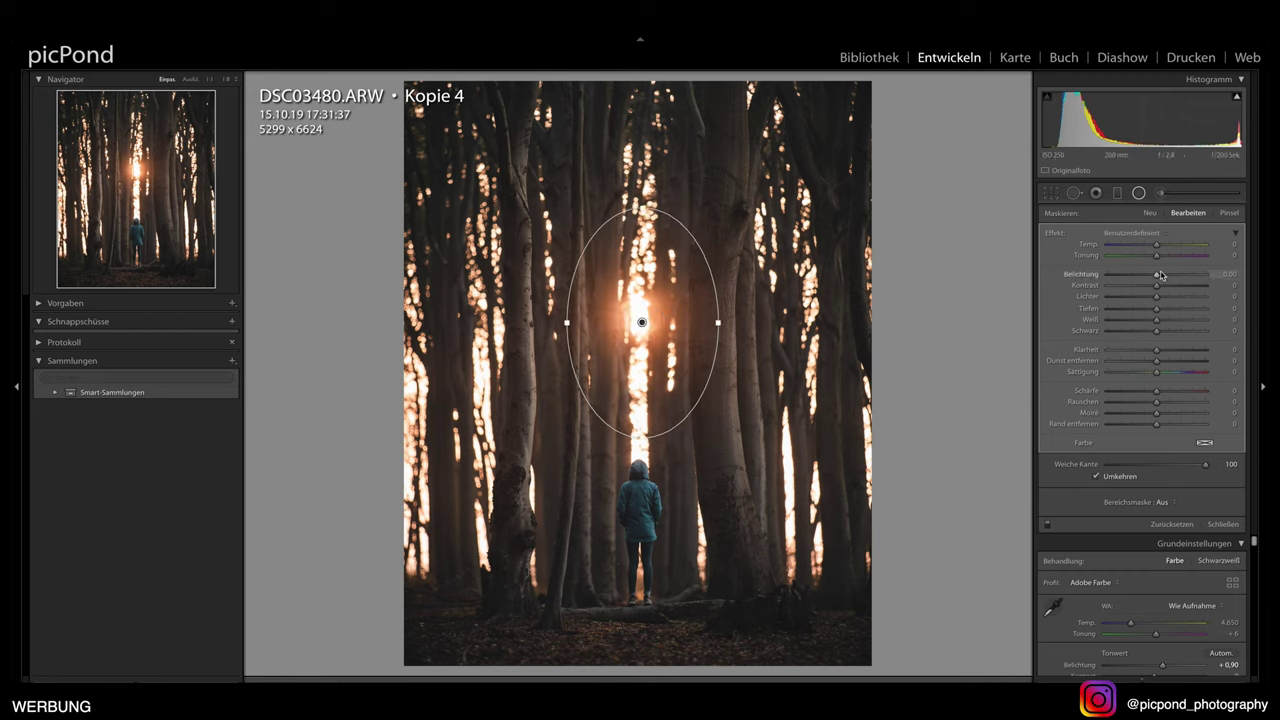
{"action": "left_click_drag", "start_coordinate": [1158, 277], "coordinate": [1173, 280]}
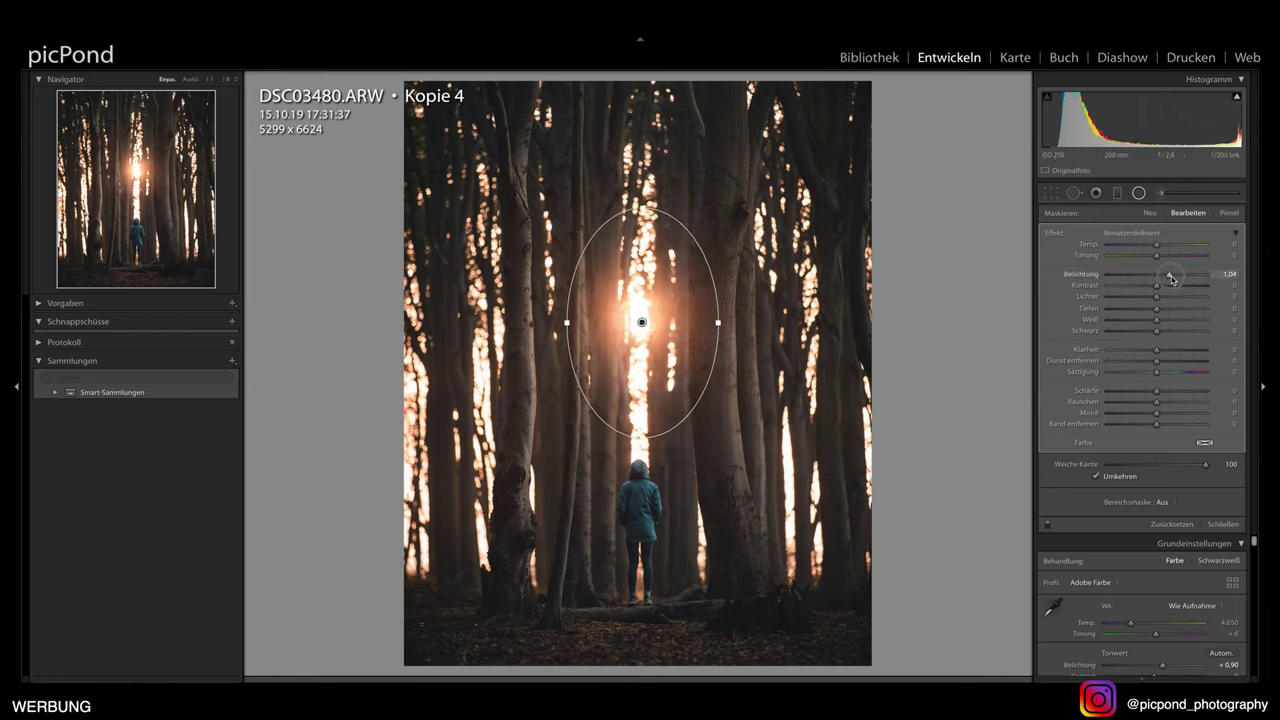
{"action": "left_click_drag", "start_coordinate": [1205, 465], "coordinate": [1203, 467]}
Widen the sun ellipse and set exposure 0.52, highlights 21, shadows 25, temp 35, tint 18
{"action": "left_click_drag", "start_coordinate": [1158, 298], "coordinate": [1169, 310]}
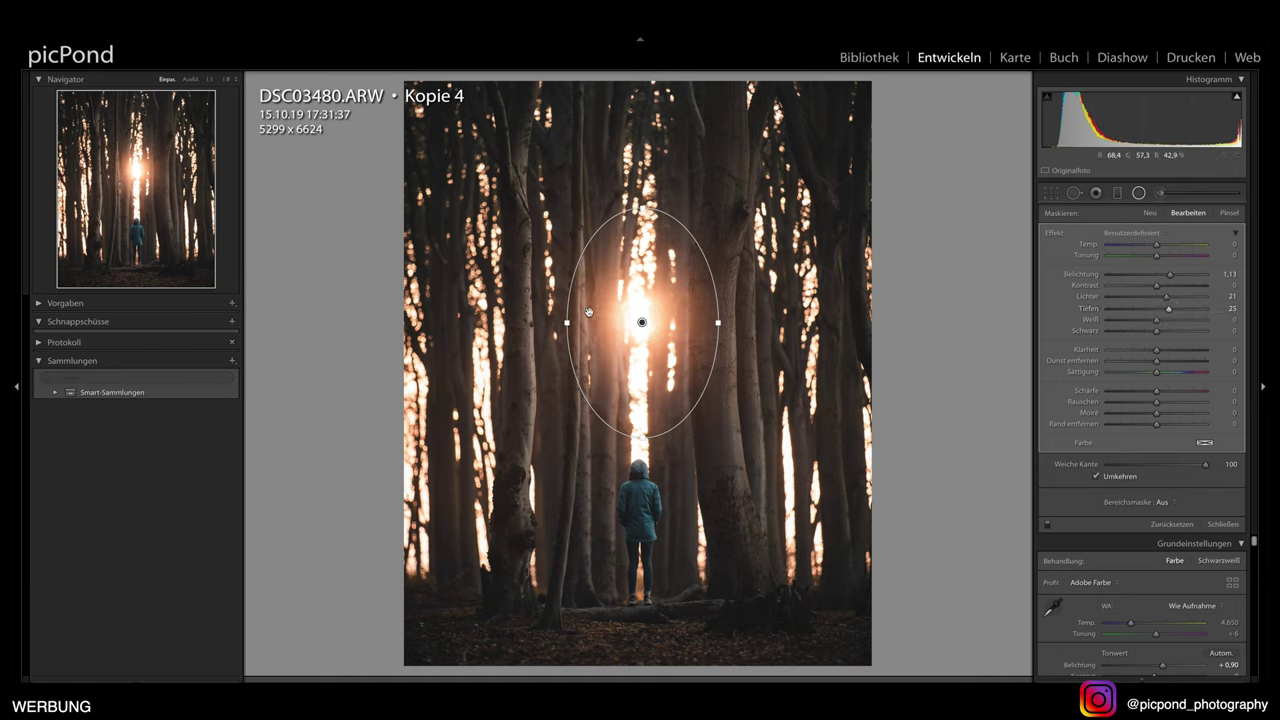
{"action": "left_click_drag", "start_coordinate": [567, 322], "coordinate": [549, 322]}
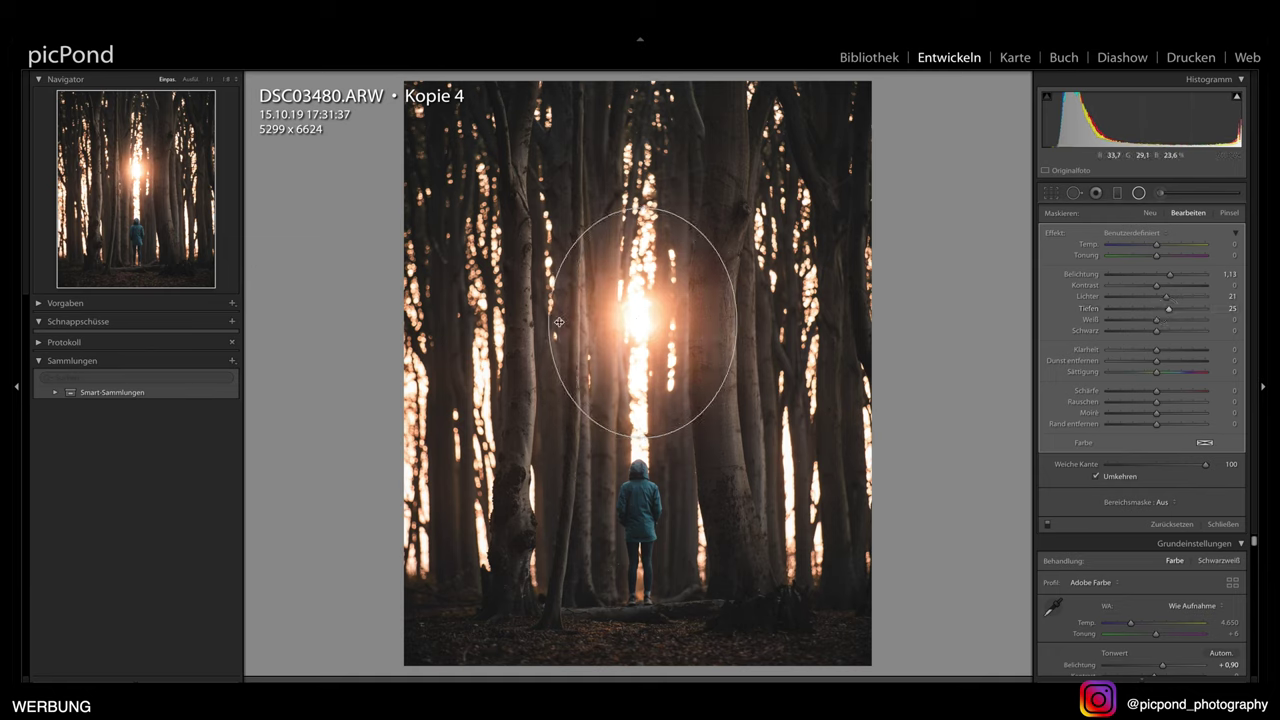
{"action": "left_click_drag", "start_coordinate": [1170, 273], "coordinate": [1166, 276]}
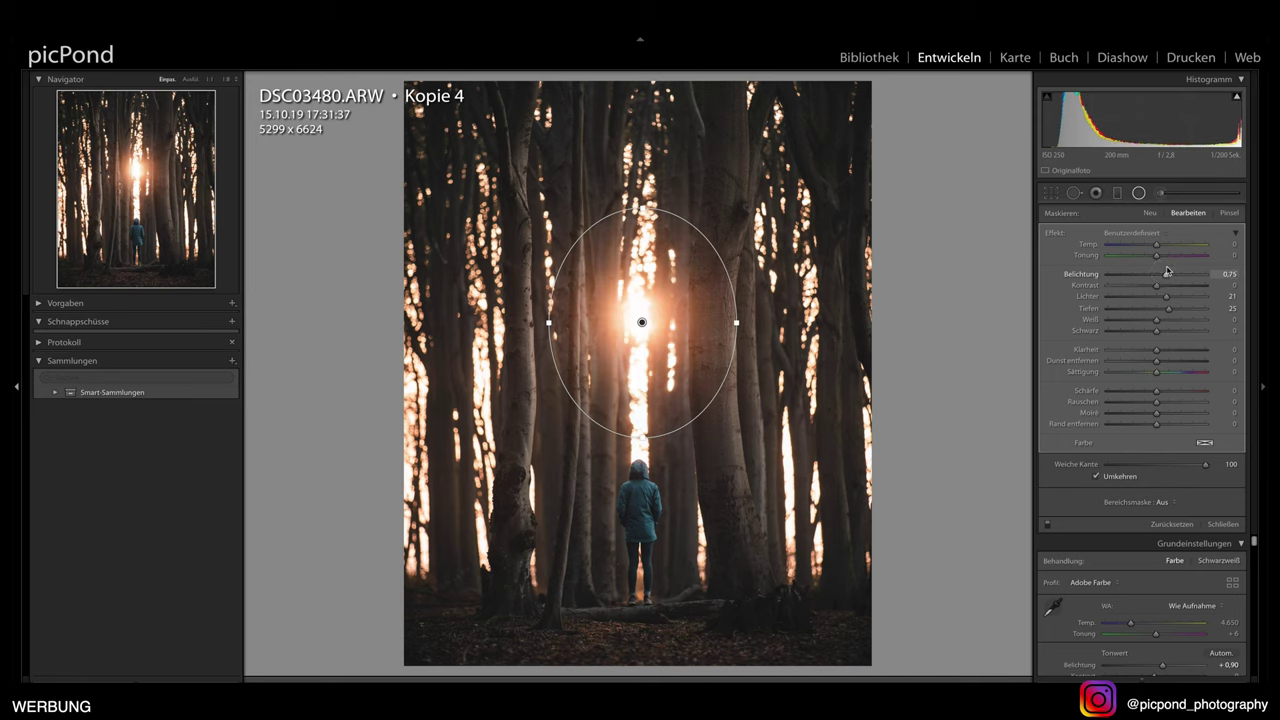
{"action": "left_click_drag", "start_coordinate": [1159, 246], "coordinate": [1174, 249]}
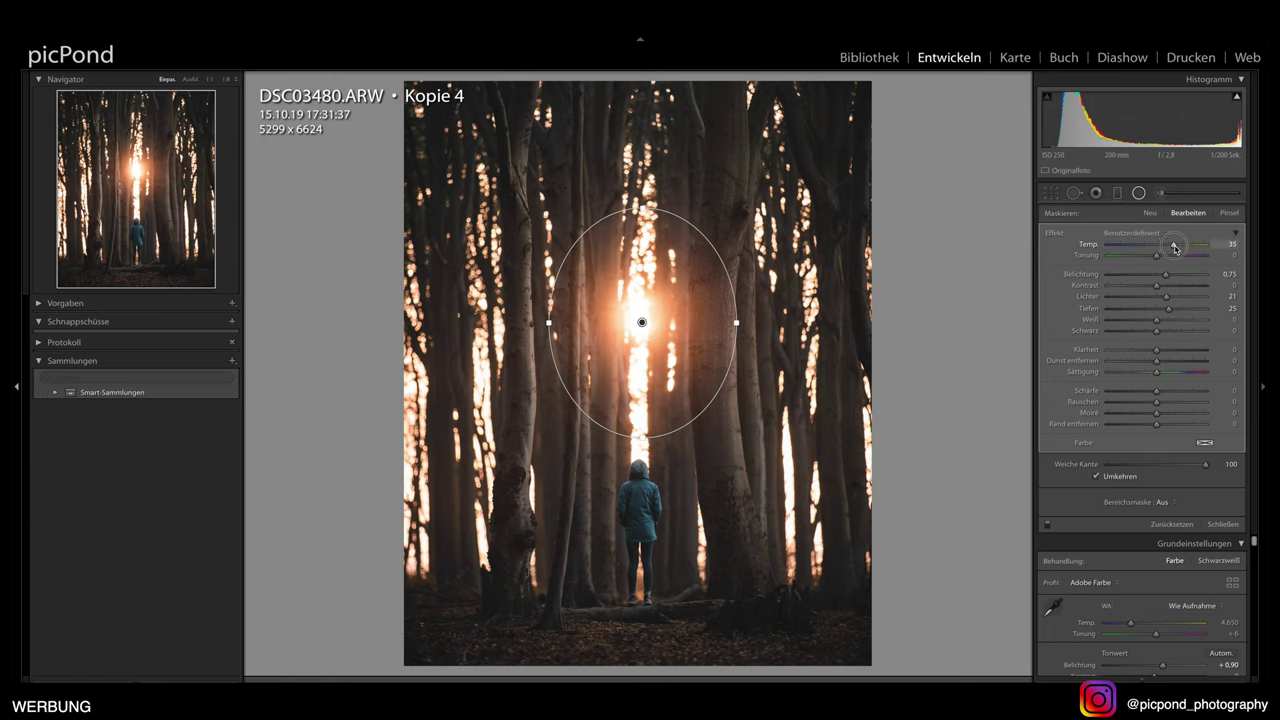
{"action": "mouse_move", "coordinate": [1160, 257]}
{"action": "left_mouse_down"}
{"action": "mouse_move", "coordinate": [1180, 262]}
{"action": "mouse_move", "coordinate": [1164, 259]}
{"action": "left_mouse_up"}
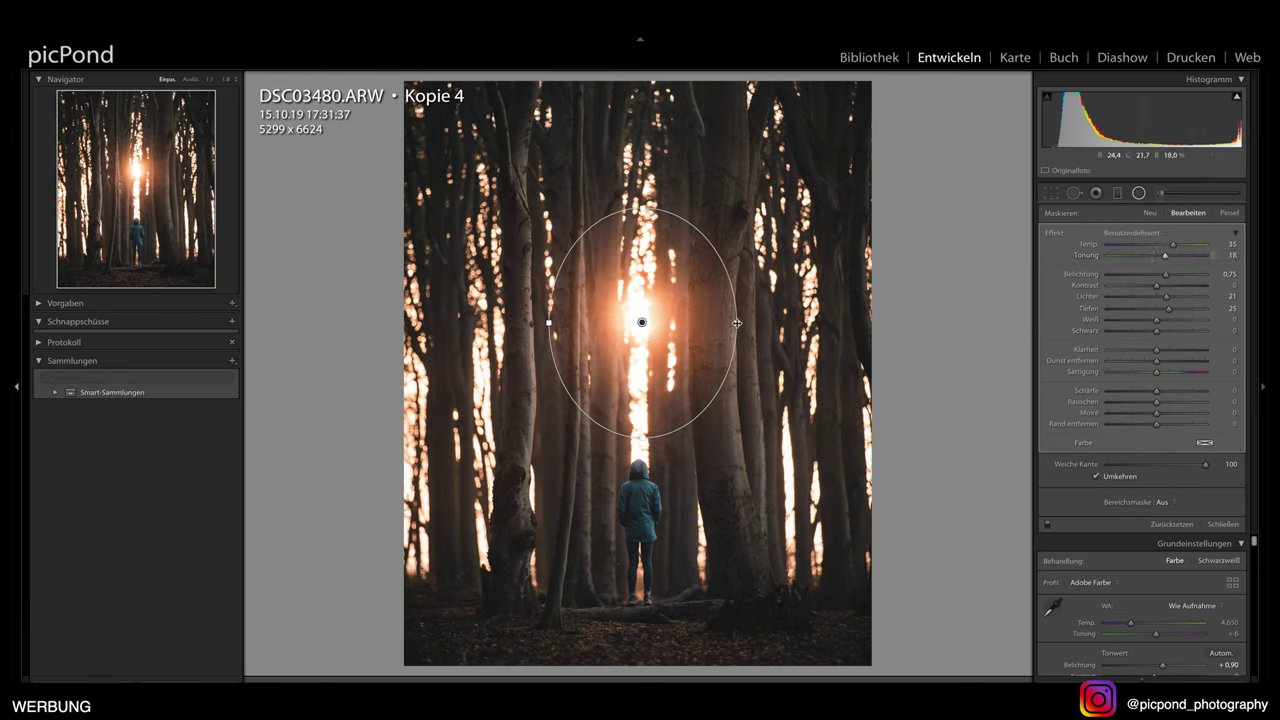
{"action": "left_click_drag", "start_coordinate": [736, 323], "coordinate": [749, 324]}
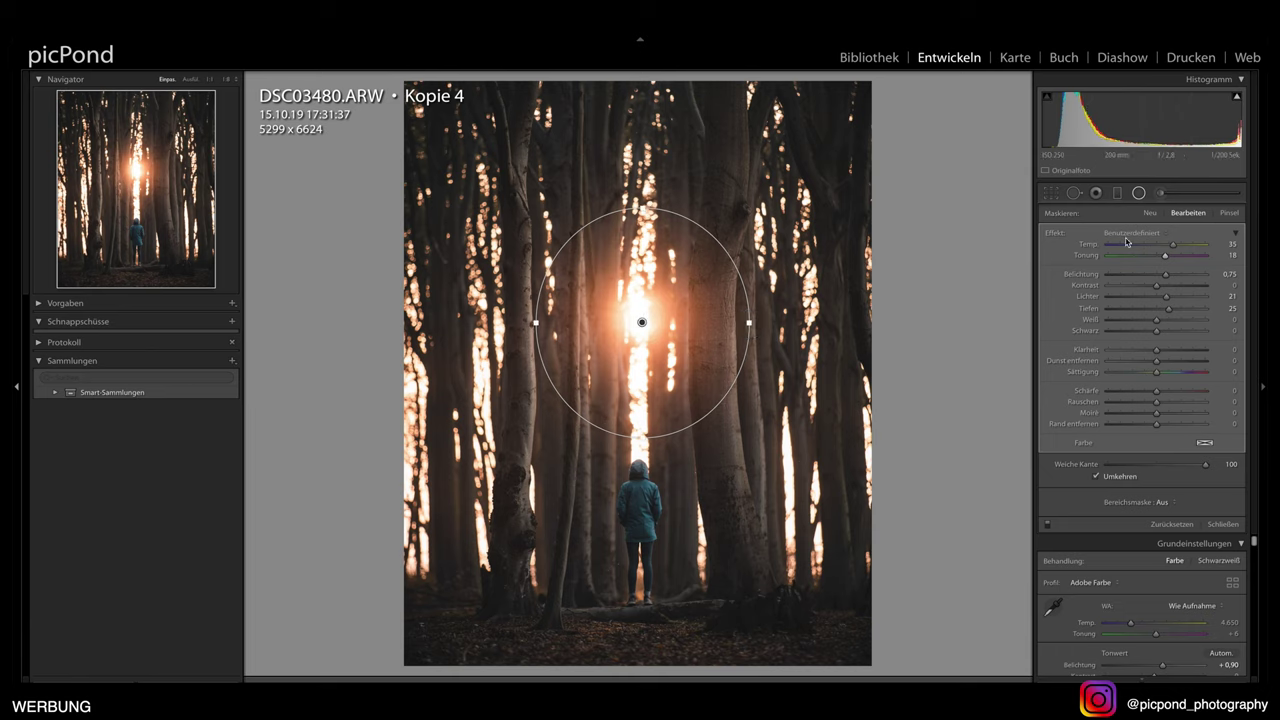
{"action": "left_click_drag", "start_coordinate": [1166, 274], "coordinate": [1166, 279]}
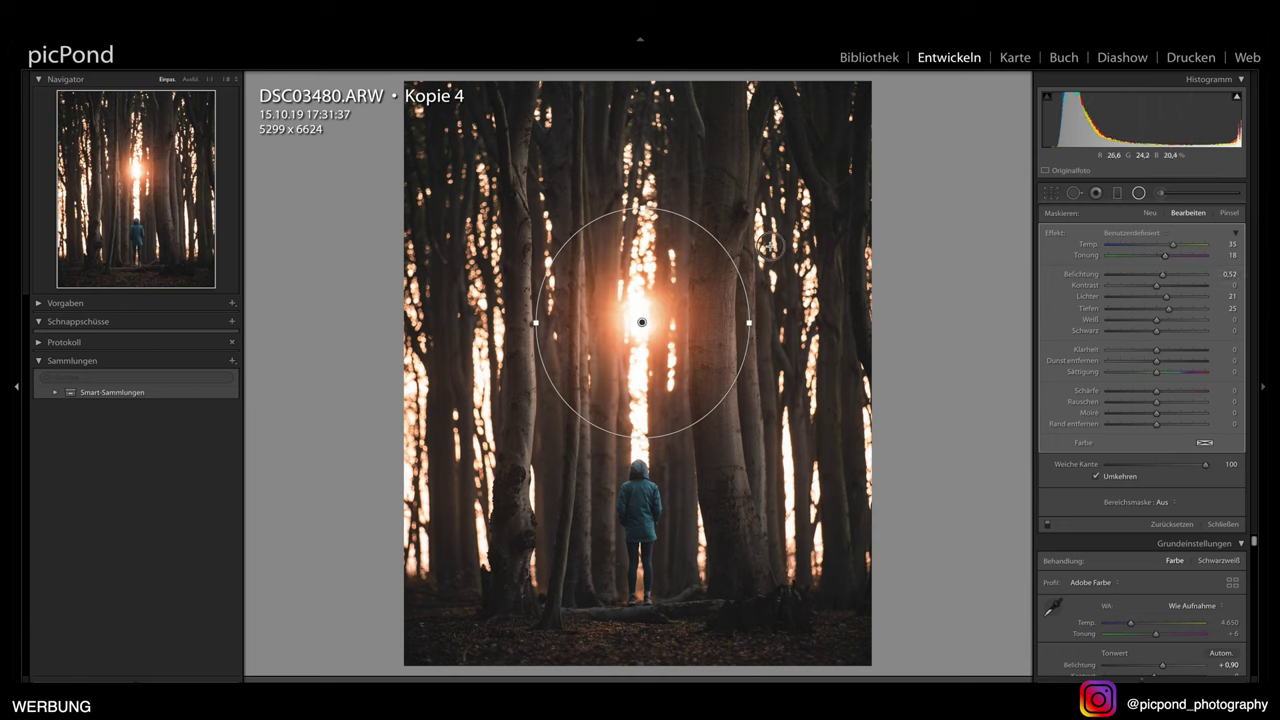
Place a tall, narrow ellipse over the sun at exposure 0.26 and close the radial filter
{"action": "left_click", "coordinate": [647, 317]}
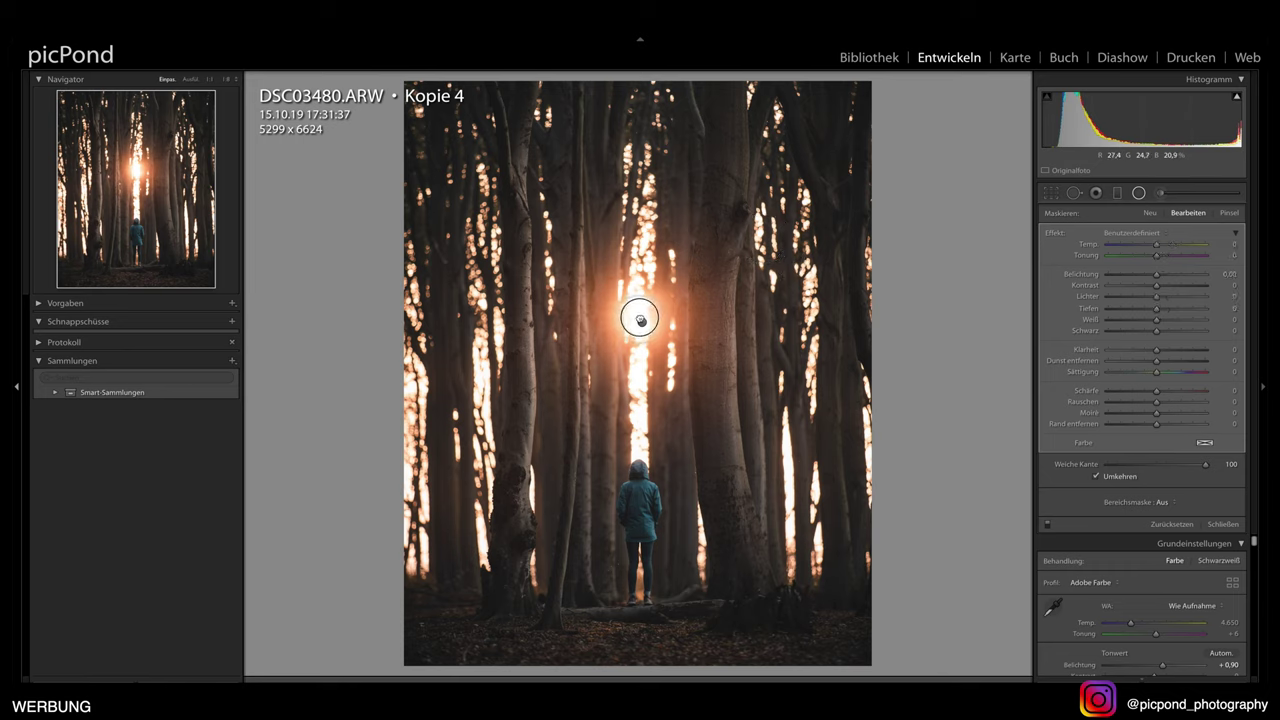
{"action": "left_click_drag", "start_coordinate": [1157, 274], "coordinate": [1163, 278]}
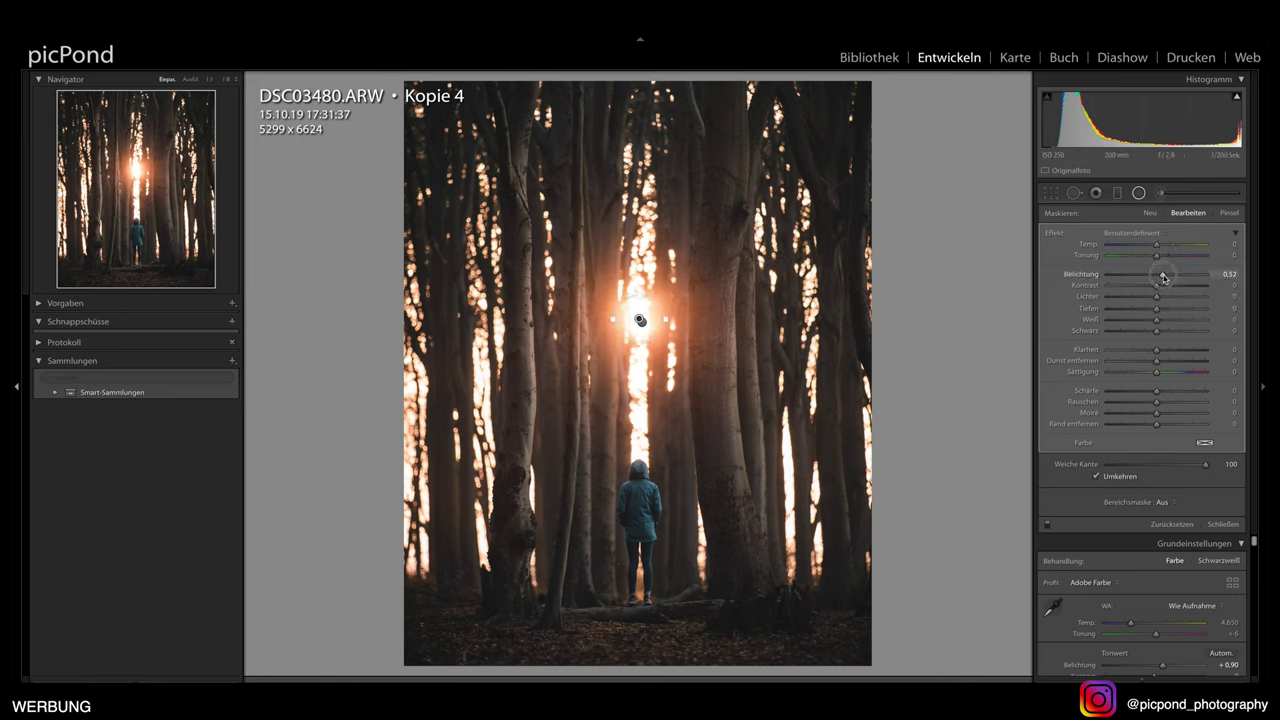
{"action": "left_click", "coordinate": [746, 212]}
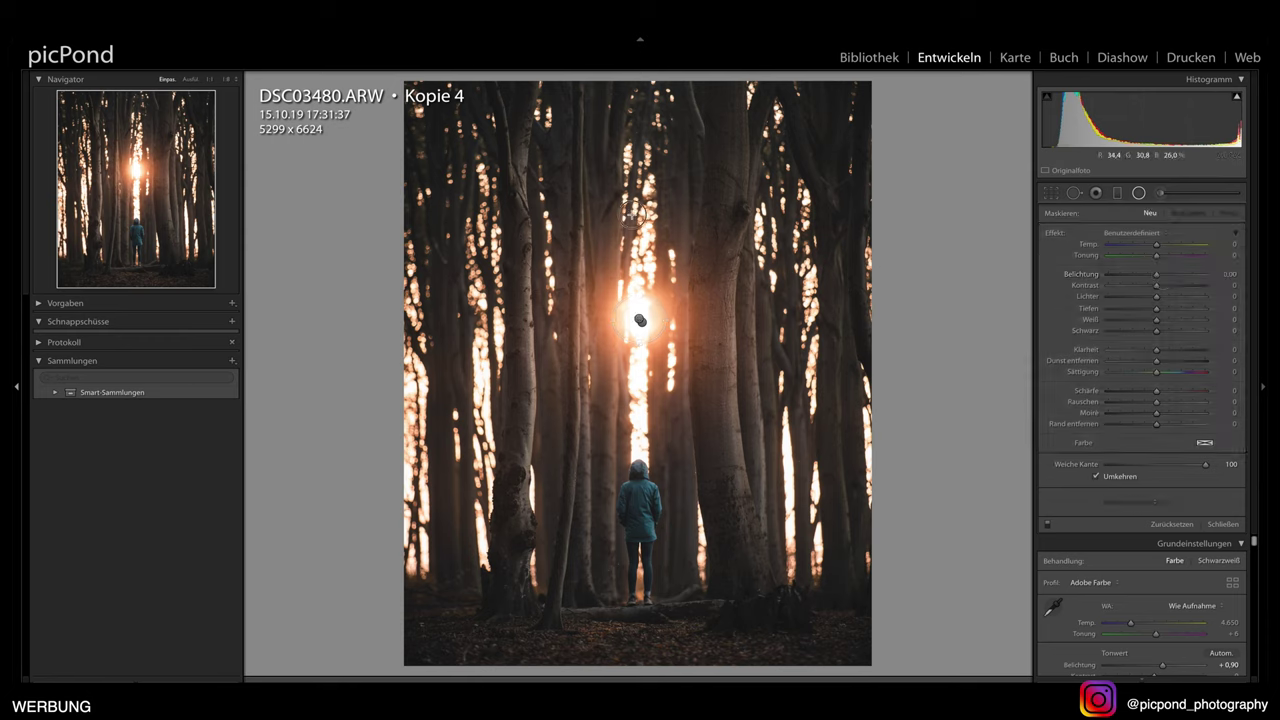
{"action": "left_click_drag", "start_coordinate": [633, 214], "coordinate": [684, 370]}
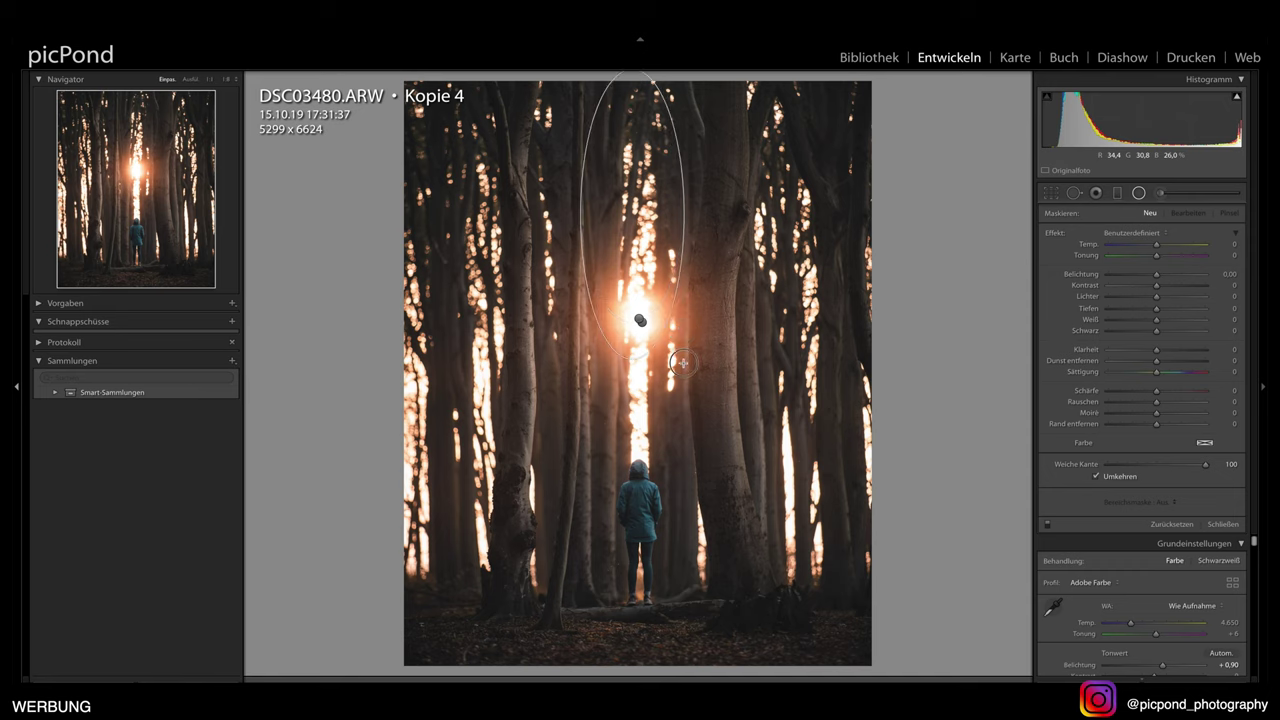
{"action": "left_click_drag", "start_coordinate": [631, 213], "coordinate": [638, 300]}
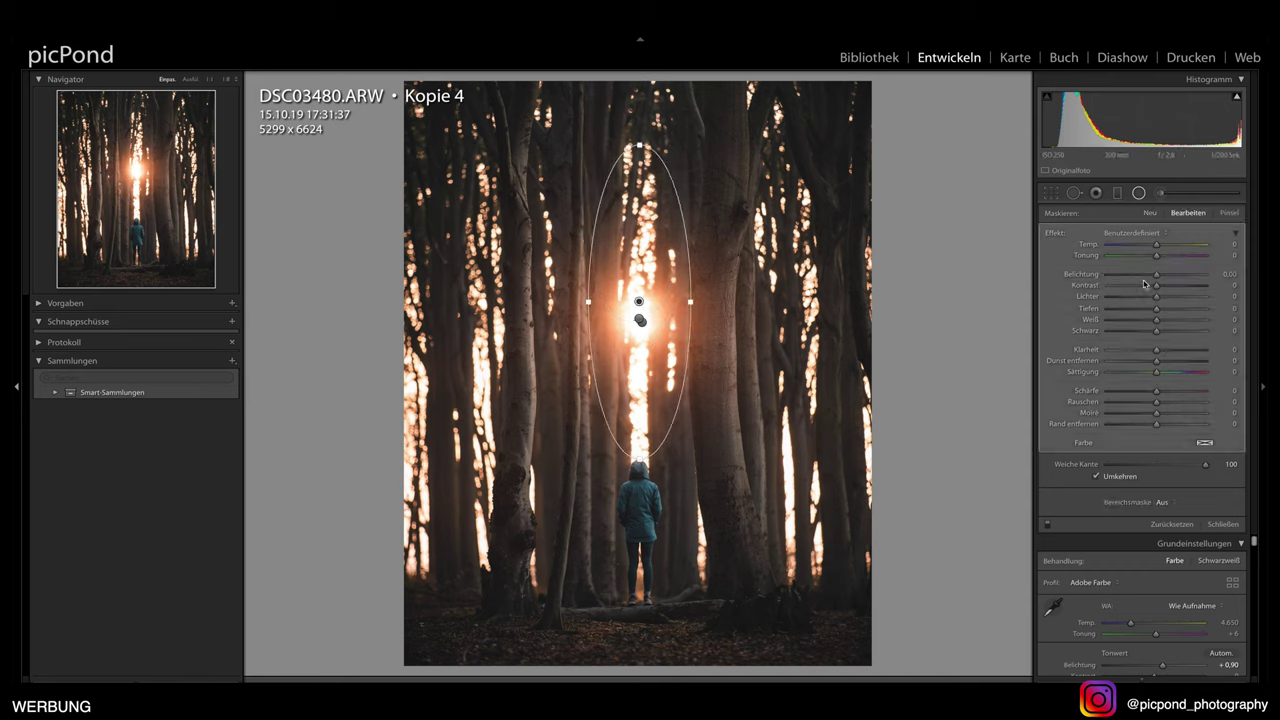
{"action": "left_click_drag", "start_coordinate": [1157, 277], "coordinate": [1161, 279]}
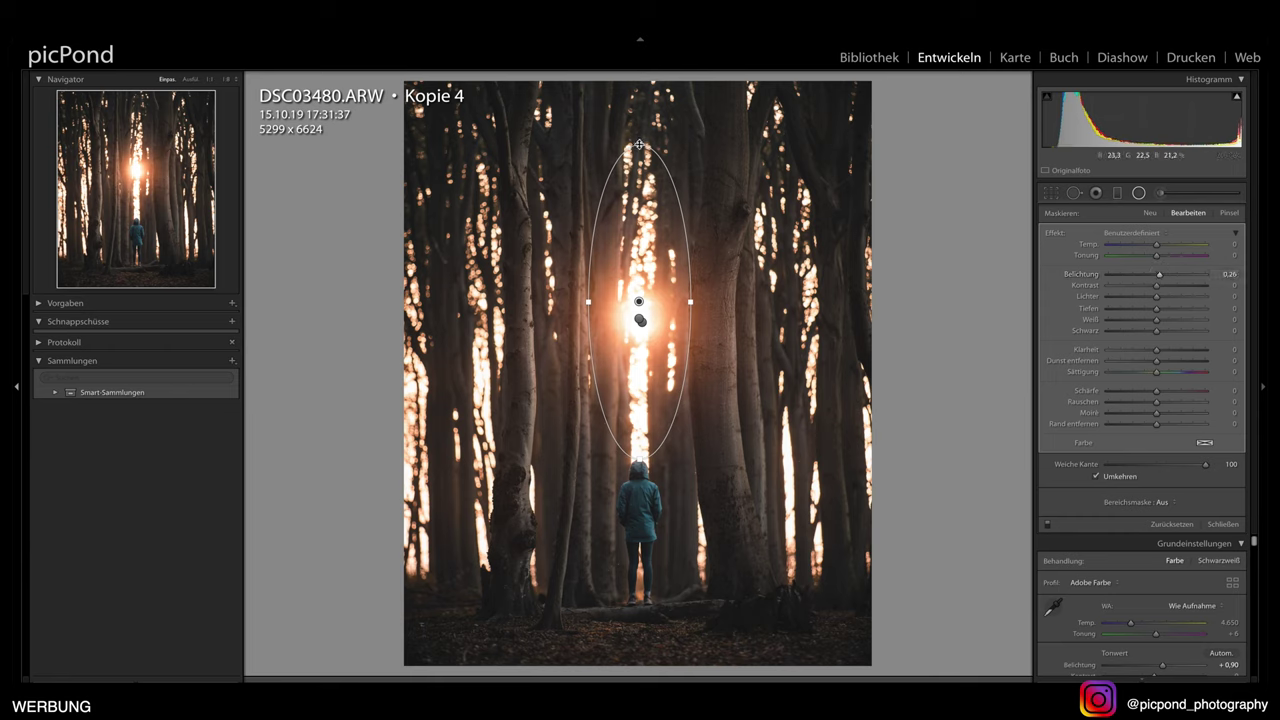
{"action": "left_click_drag", "start_coordinate": [639, 145], "coordinate": [639, 145]}
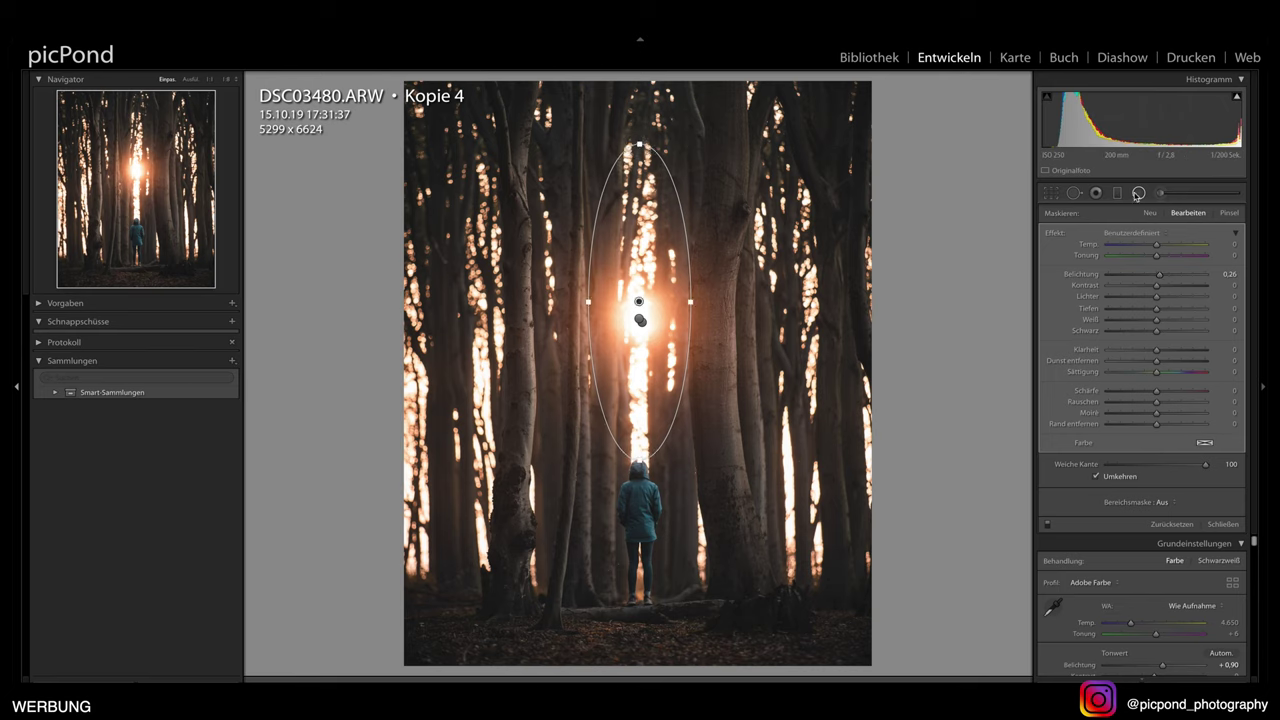
{"action": "left_click", "coordinate": [1138, 193]}
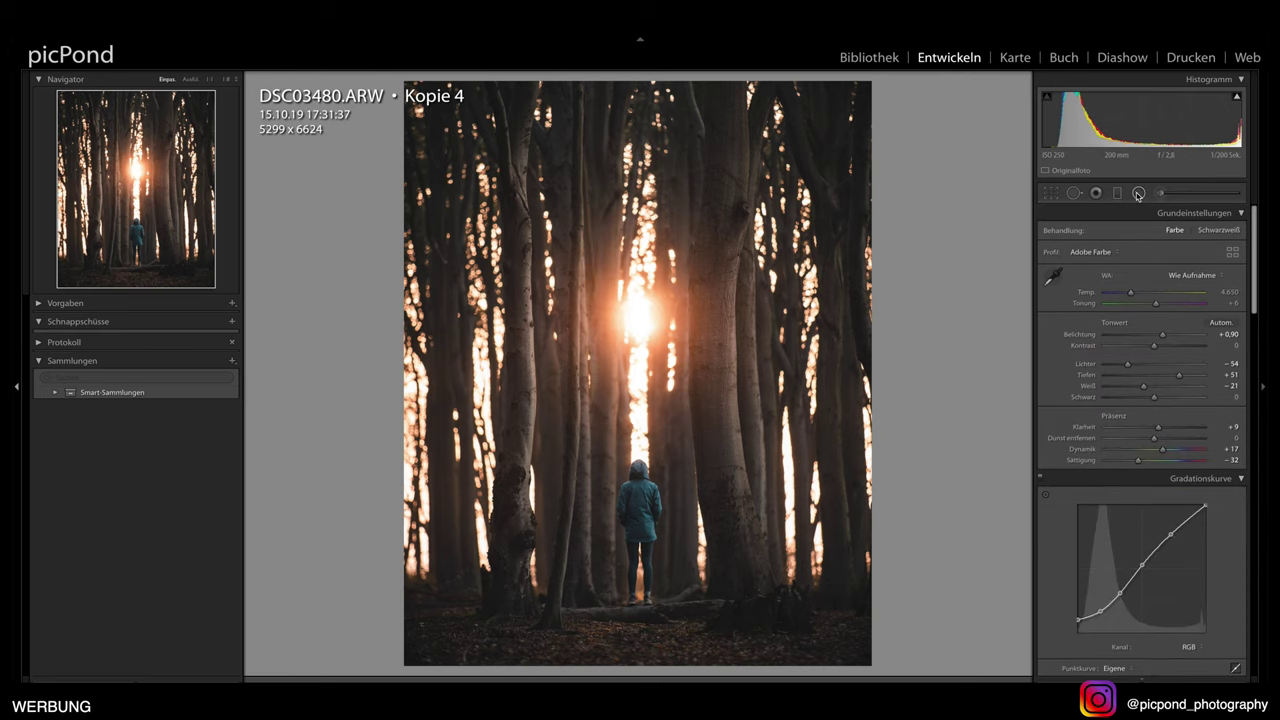
Draw a wide oval across the forest floor with Klarheit 57, Lichter 10, Tiefen 14
{"action": "left_click", "coordinate": [1138, 193]}
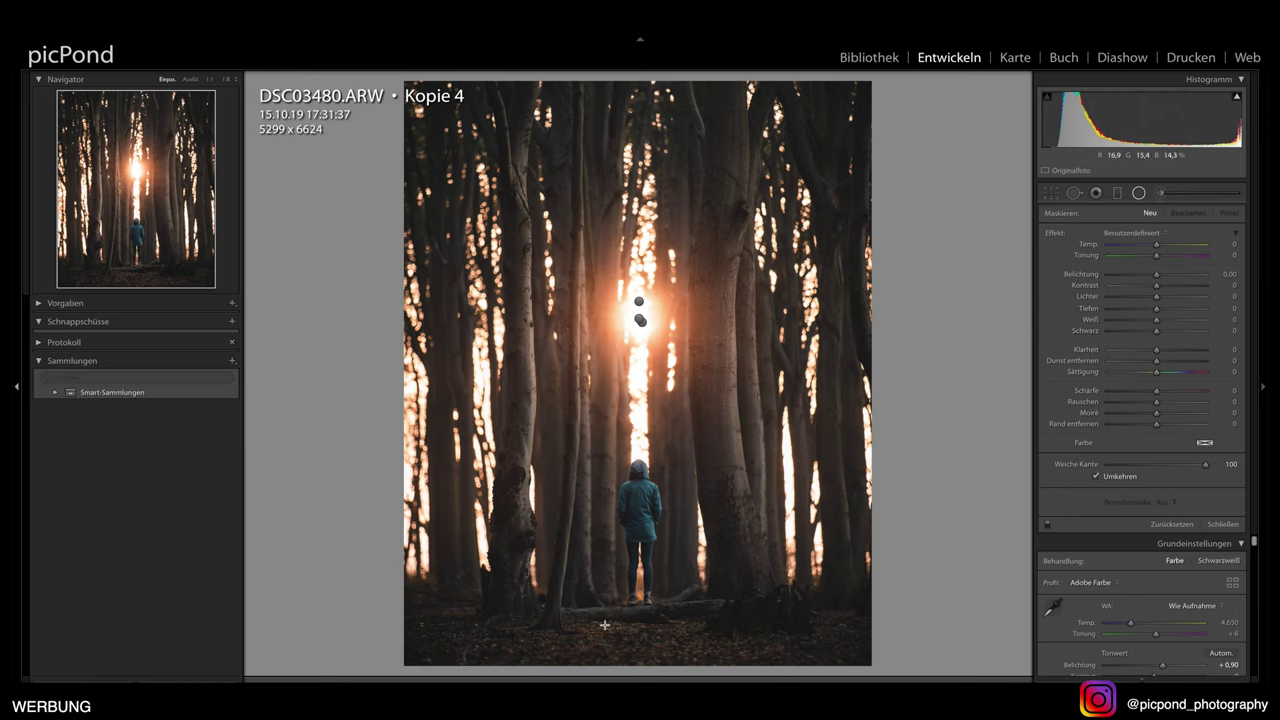
{"action": "left_click_drag", "start_coordinate": [604, 625], "coordinate": [686, 648]}
{"action": "left_click_drag", "start_coordinate": [603, 624], "coordinate": [645, 634]}
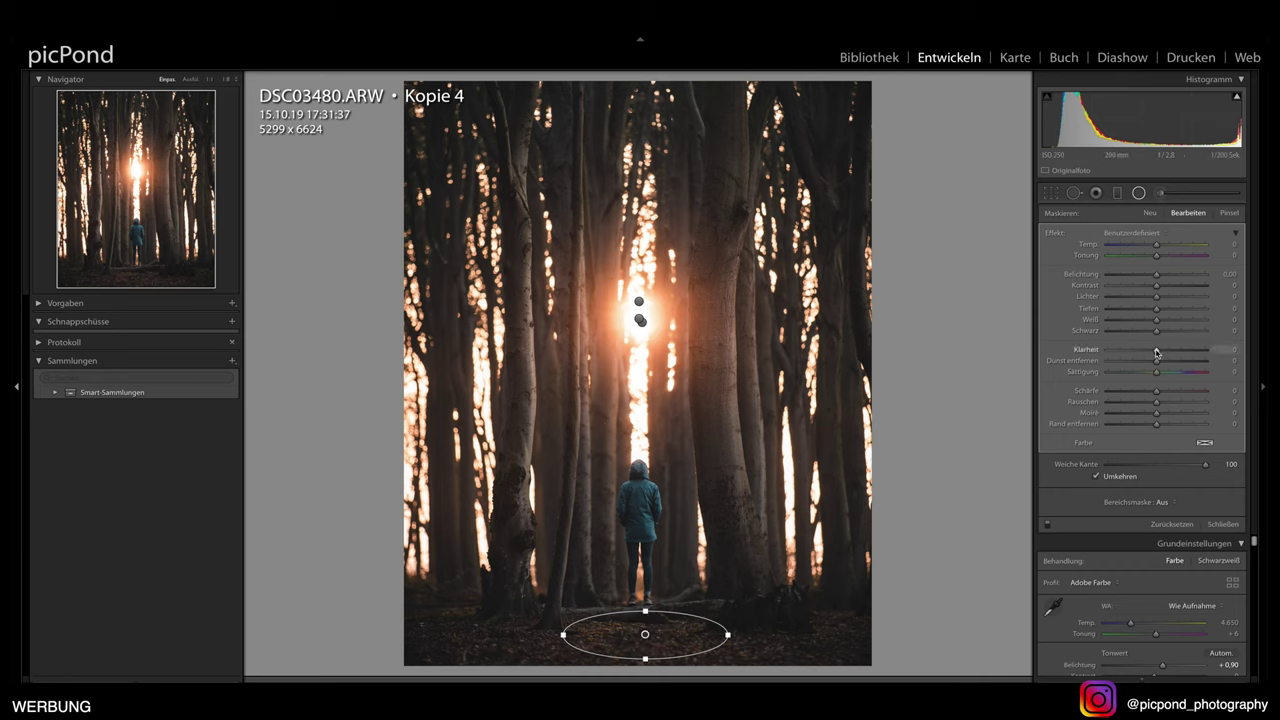
{"action": "left_click_drag", "start_coordinate": [1156, 353], "coordinate": [1183, 350]}
{"action": "left_click_drag", "start_coordinate": [1157, 308], "coordinate": [1164, 300]}
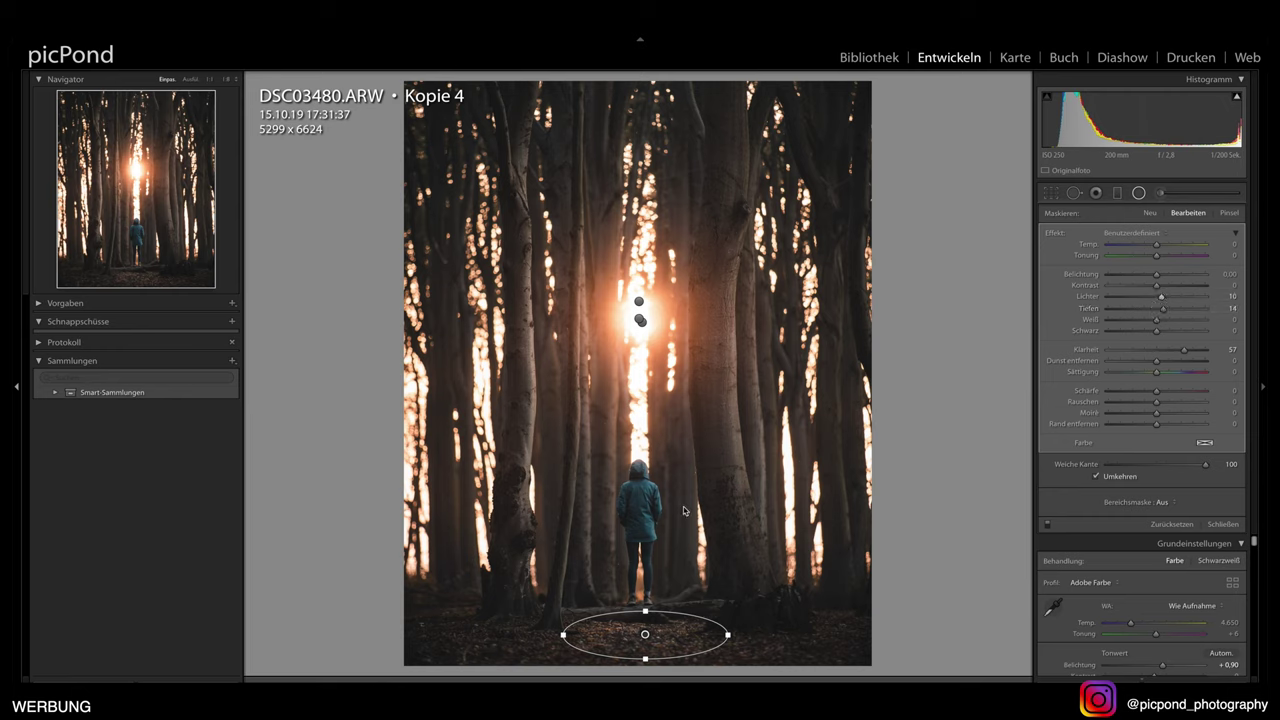
{"action": "left_click_drag", "start_coordinate": [563, 634], "coordinate": [549, 634]}
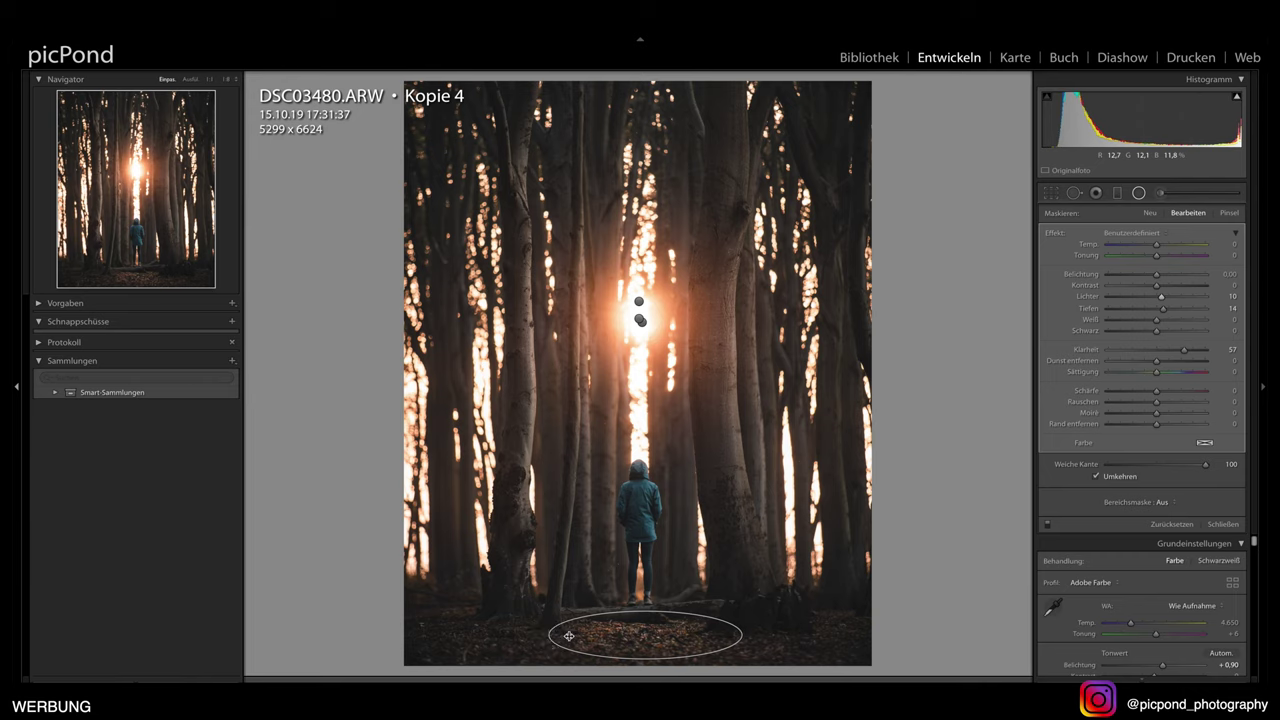
{"action": "left_click_drag", "start_coordinate": [645, 634], "coordinate": [637, 629]}
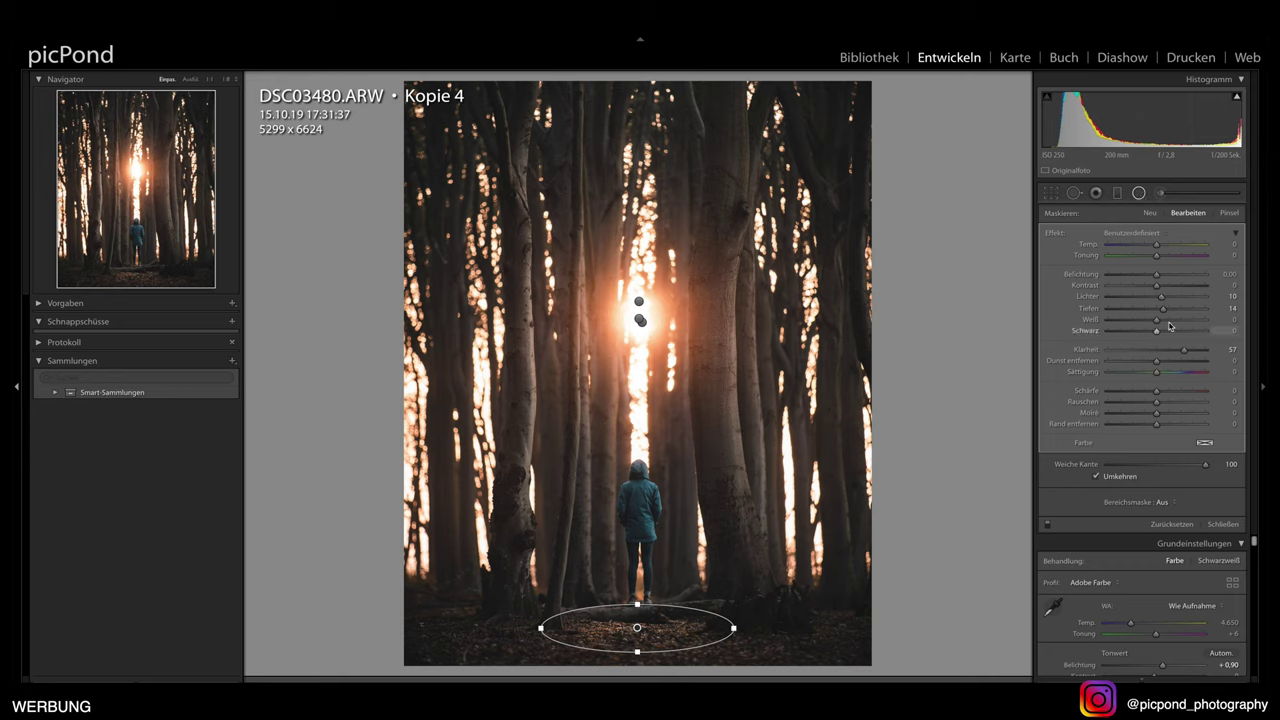
Move the floor oval up, rotate it upright and enlarge it over the trees and figure
{"action": "right_click", "coordinate": [637, 628]}
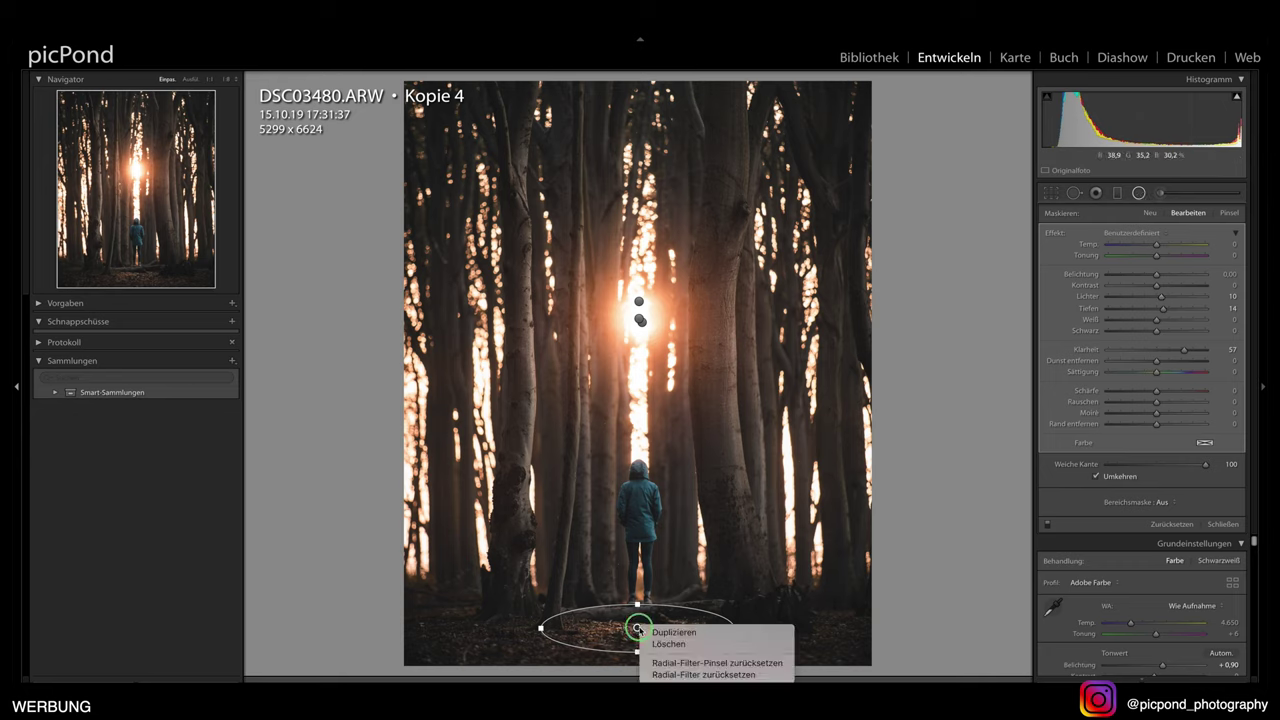
{"action": "key", "text": "Escape"}
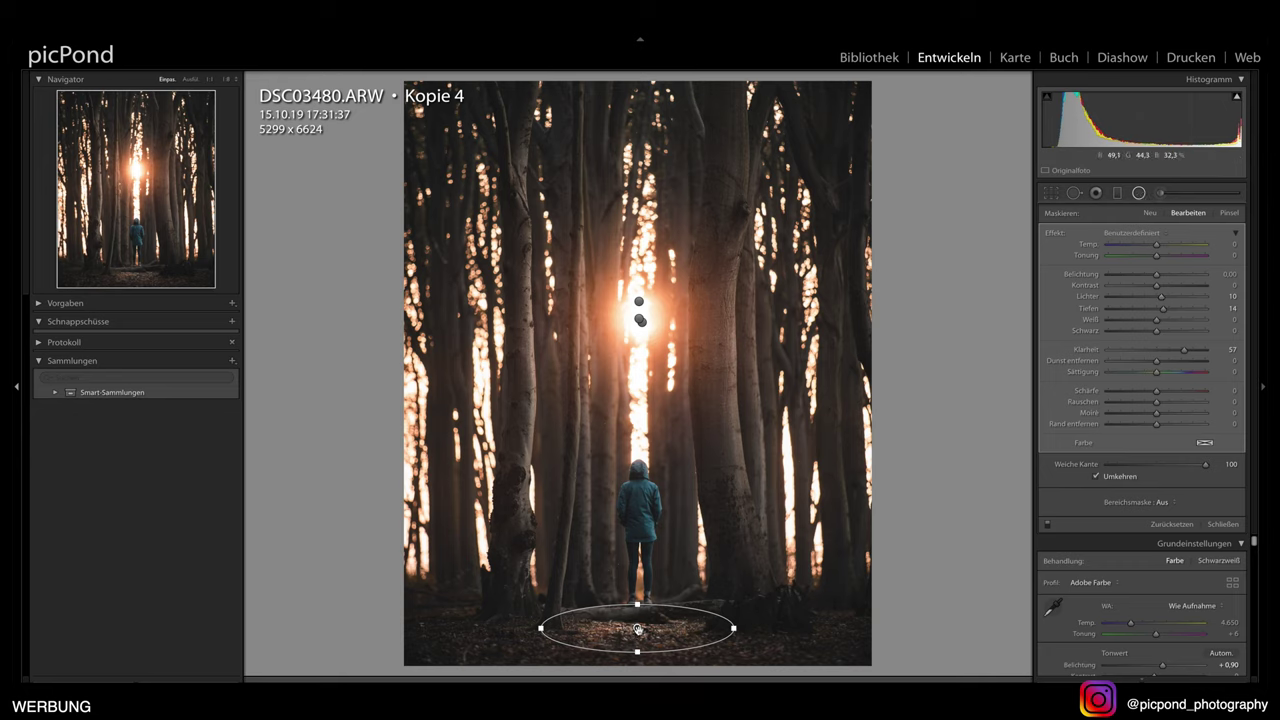
{"action": "left_click_drag", "start_coordinate": [637, 628], "coordinate": [618, 453]}
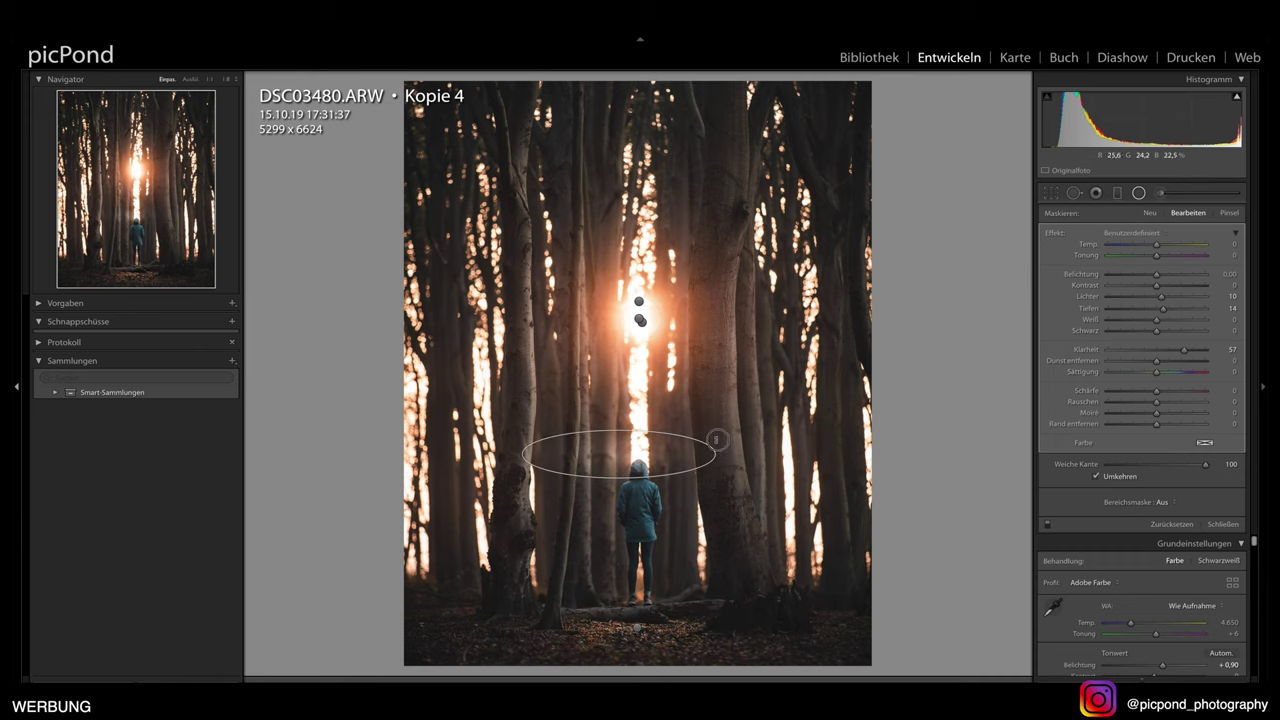
{"action": "left_click_drag", "start_coordinate": [712, 444], "coordinate": [622, 548]}
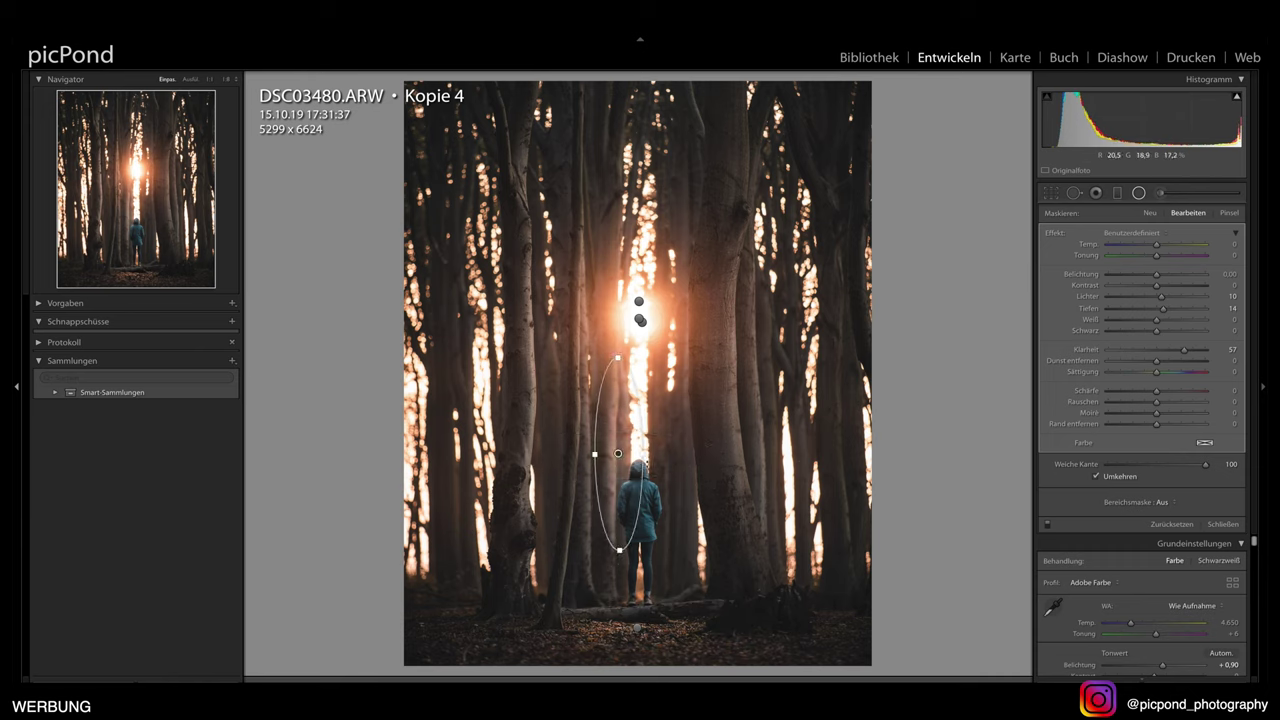
{"action": "left_click_drag", "start_coordinate": [644, 455], "coordinate": [682, 455]}
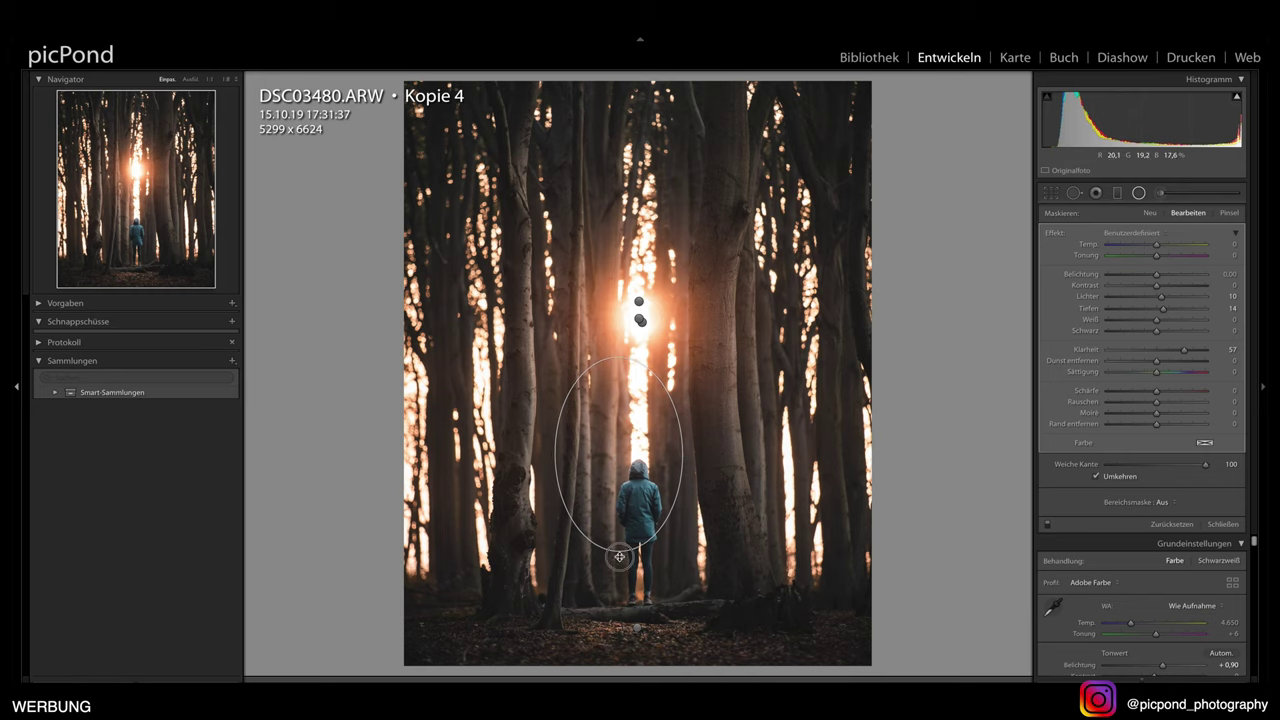
{"action": "left_click_drag", "start_coordinate": [620, 550], "coordinate": [620, 606]}
{"action": "mouse_move", "coordinate": [618, 453]}
{"action": "left_mouse_down"}
{"action": "mouse_move", "coordinate": [633, 305]}
{"action": "mouse_move", "coordinate": [540, 320]}
{"action": "left_mouse_up"}
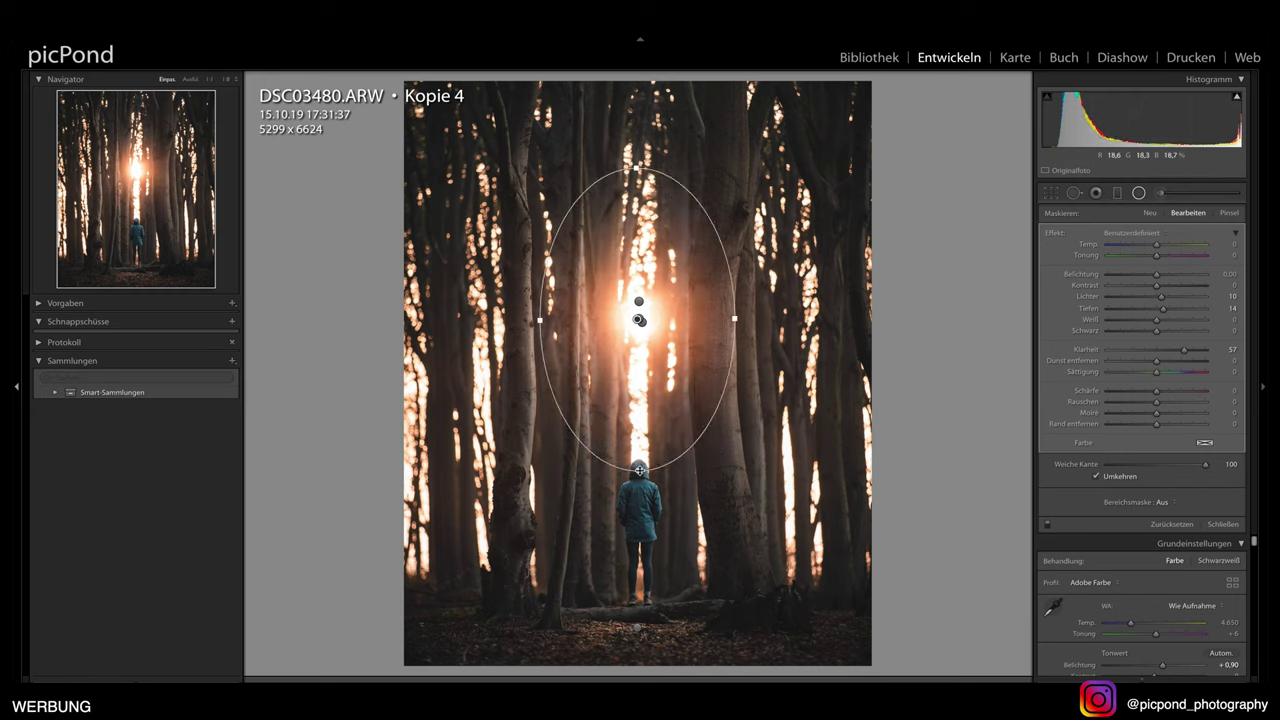
{"action": "left_click_drag", "start_coordinate": [638, 470], "coordinate": [638, 572]}
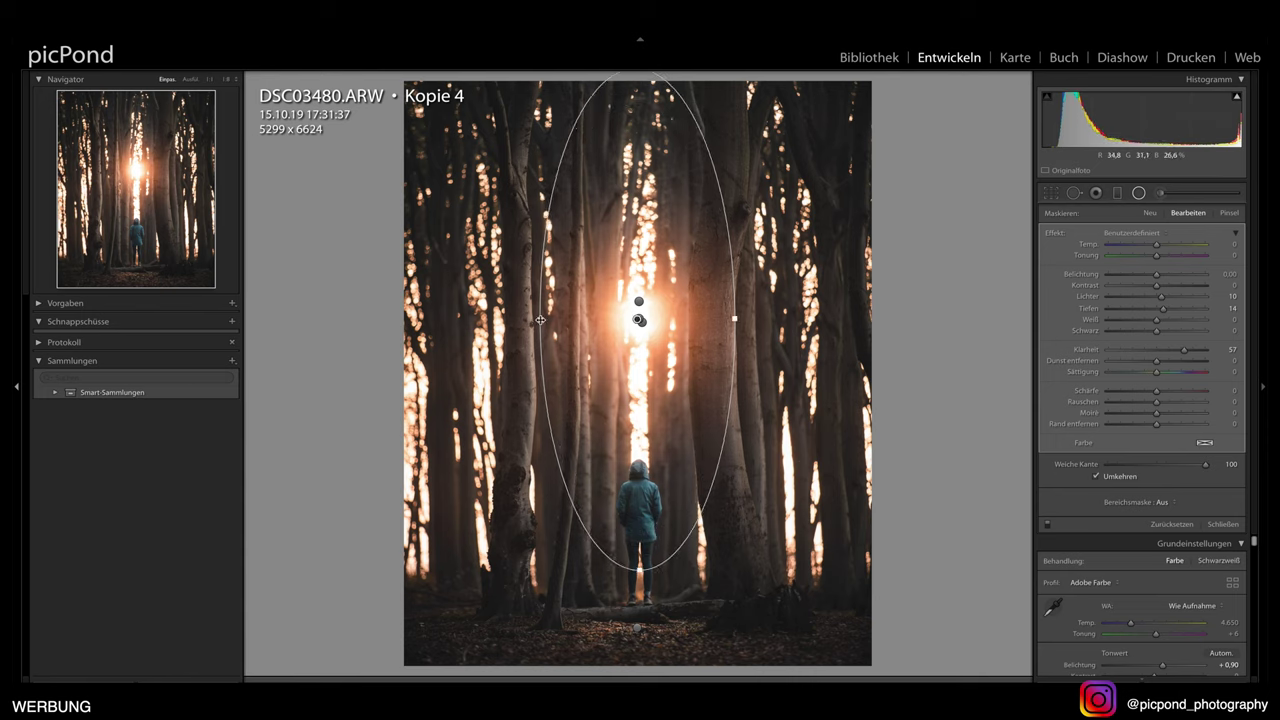
{"action": "left_click_drag", "start_coordinate": [540, 319], "coordinate": [476, 318]}
{"action": "left_click_drag", "start_coordinate": [639, 318], "coordinate": [626, 344]}
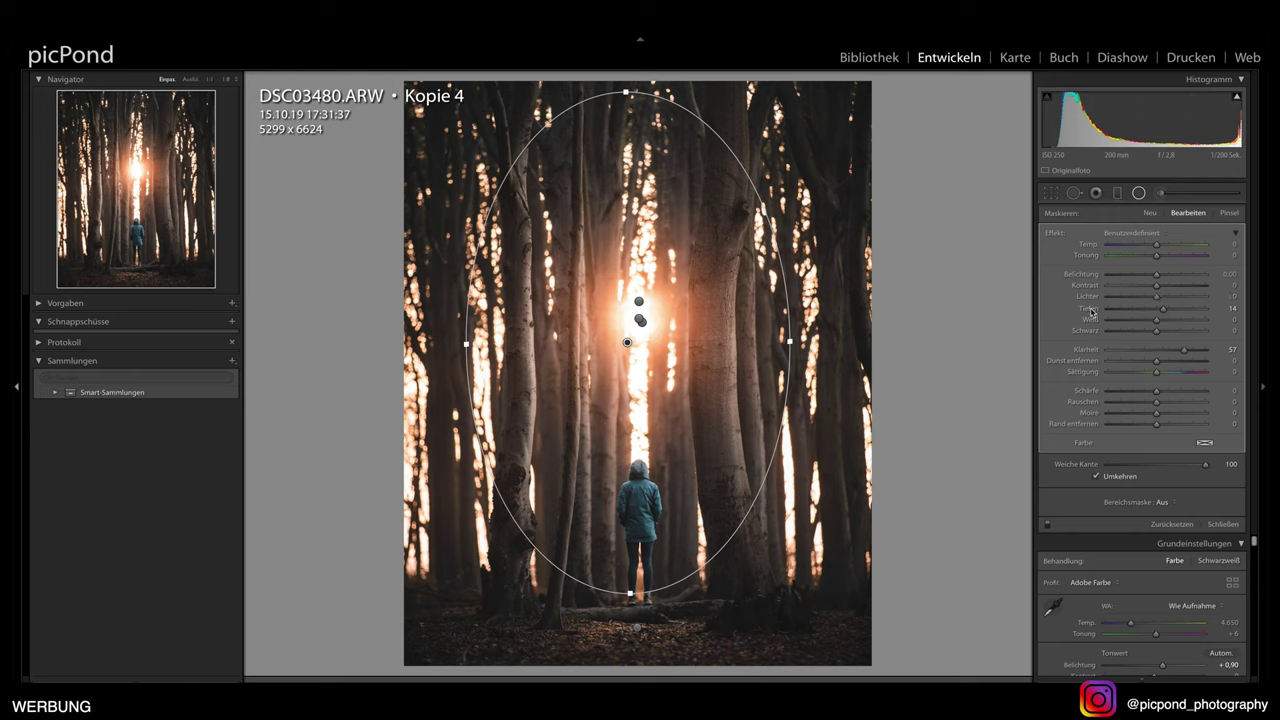
Set the large oval's Tiefen to about -11 and Lichter to 14, then begin an oval around the figure
{"action": "left_click", "coordinate": [1130, 310]}
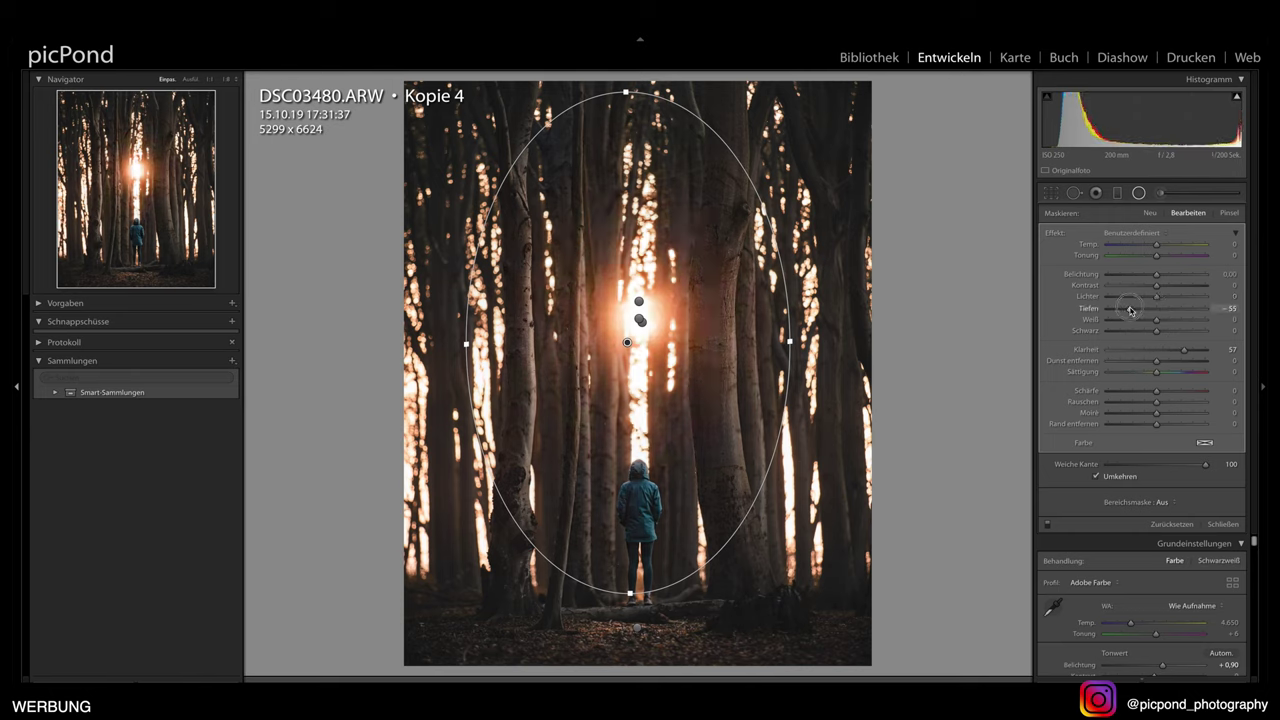
{"action": "mouse_move", "coordinate": [1130, 310]}
{"action": "left_mouse_down"}
{"action": "mouse_move", "coordinate": [1194, 353]}
{"action": "mouse_move", "coordinate": [1162, 352]}
{"action": "mouse_move", "coordinate": [1183, 353]}
{"action": "left_mouse_up"}
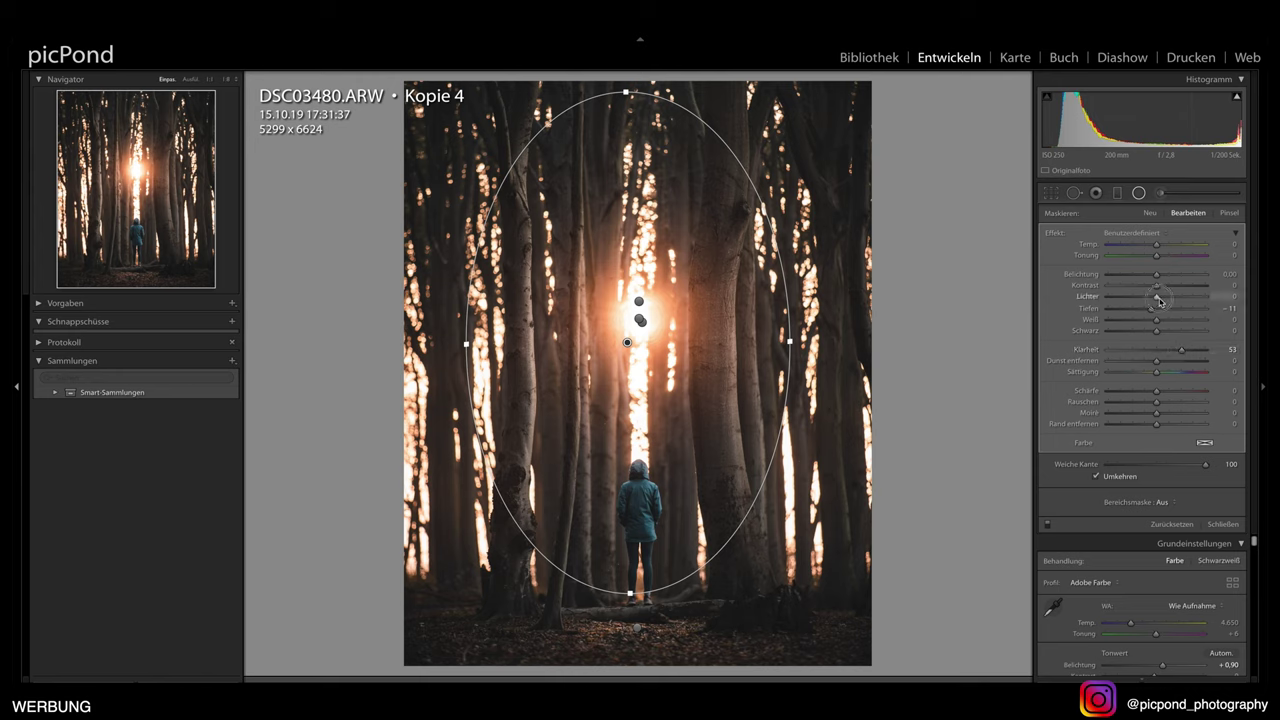
{"action": "left_click_drag", "start_coordinate": [1158, 299], "coordinate": [1167, 299]}
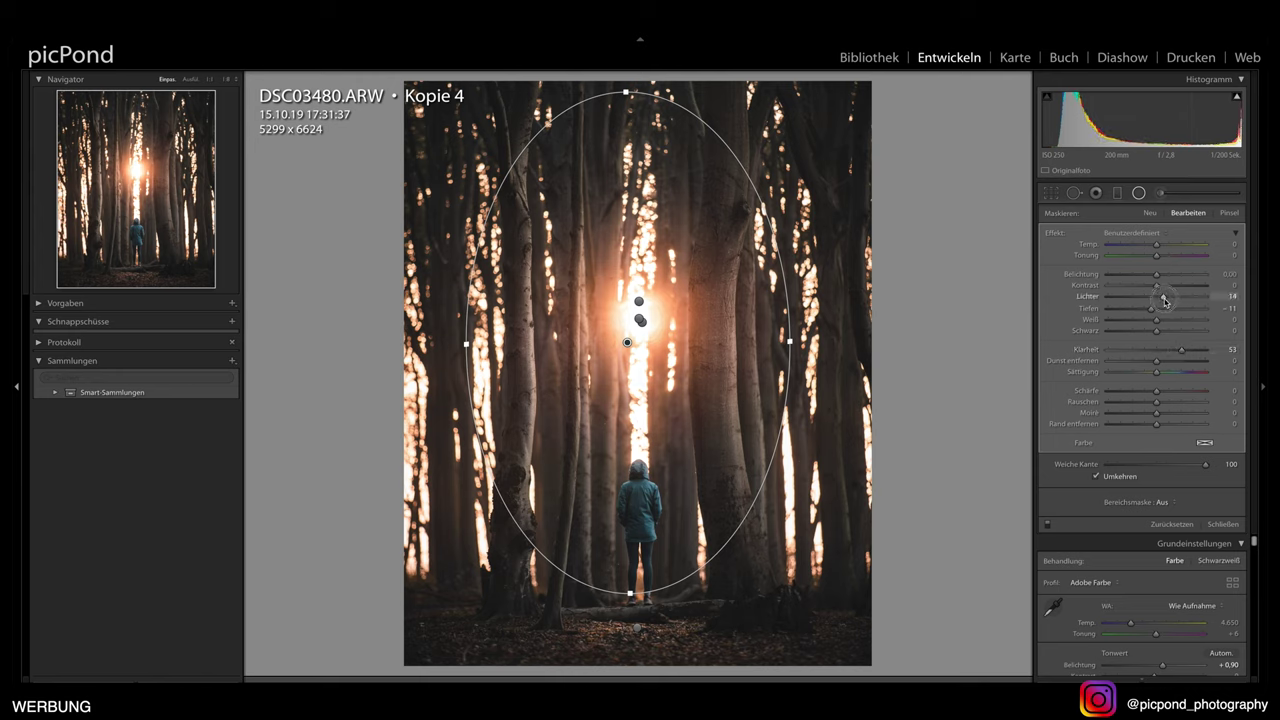
{"action": "left_click_drag", "start_coordinate": [635, 481], "coordinate": [660, 540]}
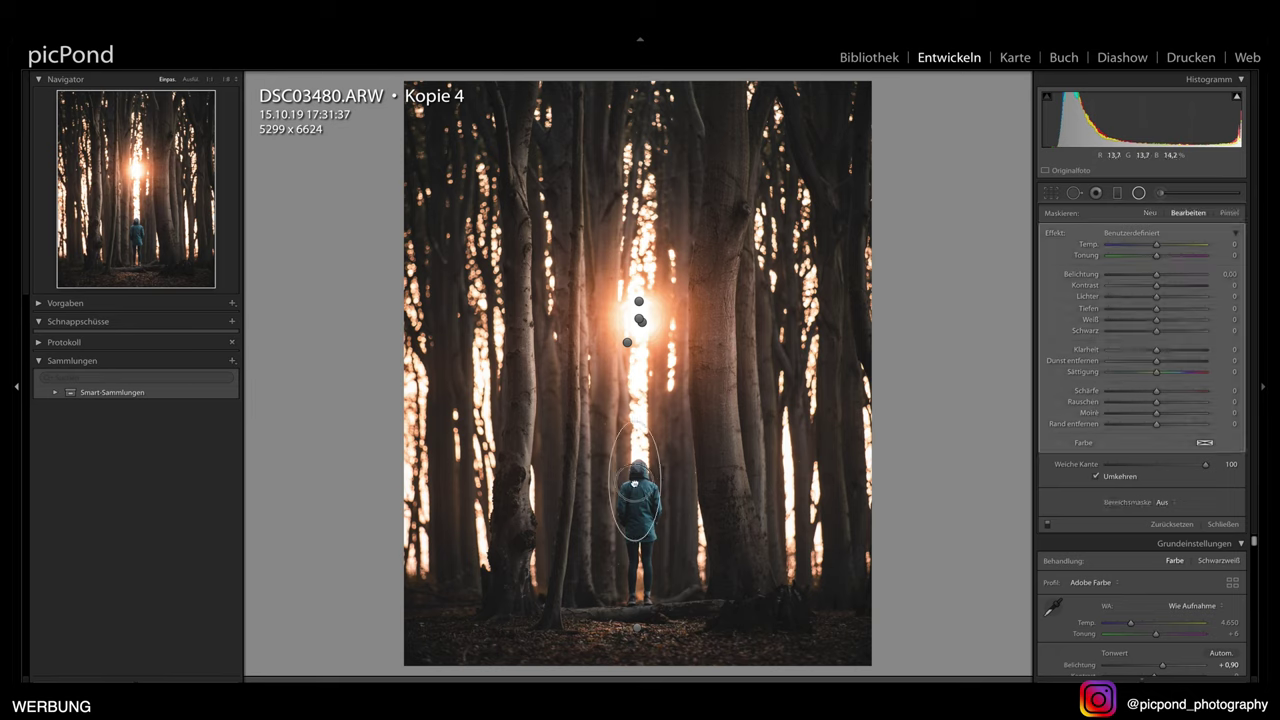
Fit the small oval onto the blue-jacketed figure with clarity 53 and exit radial editing
{"action": "left_click_drag", "start_coordinate": [636, 482], "coordinate": [639, 511]}
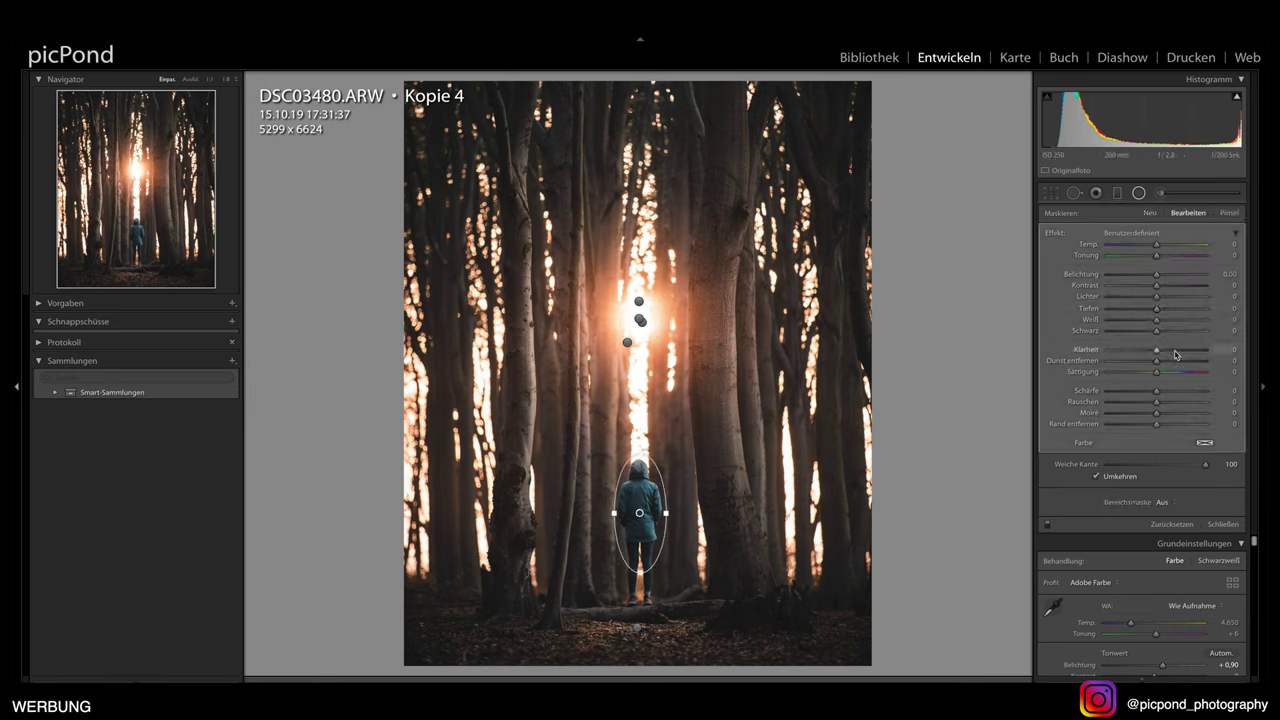
{"action": "left_click_drag", "start_coordinate": [1178, 353], "coordinate": [1182, 354]}
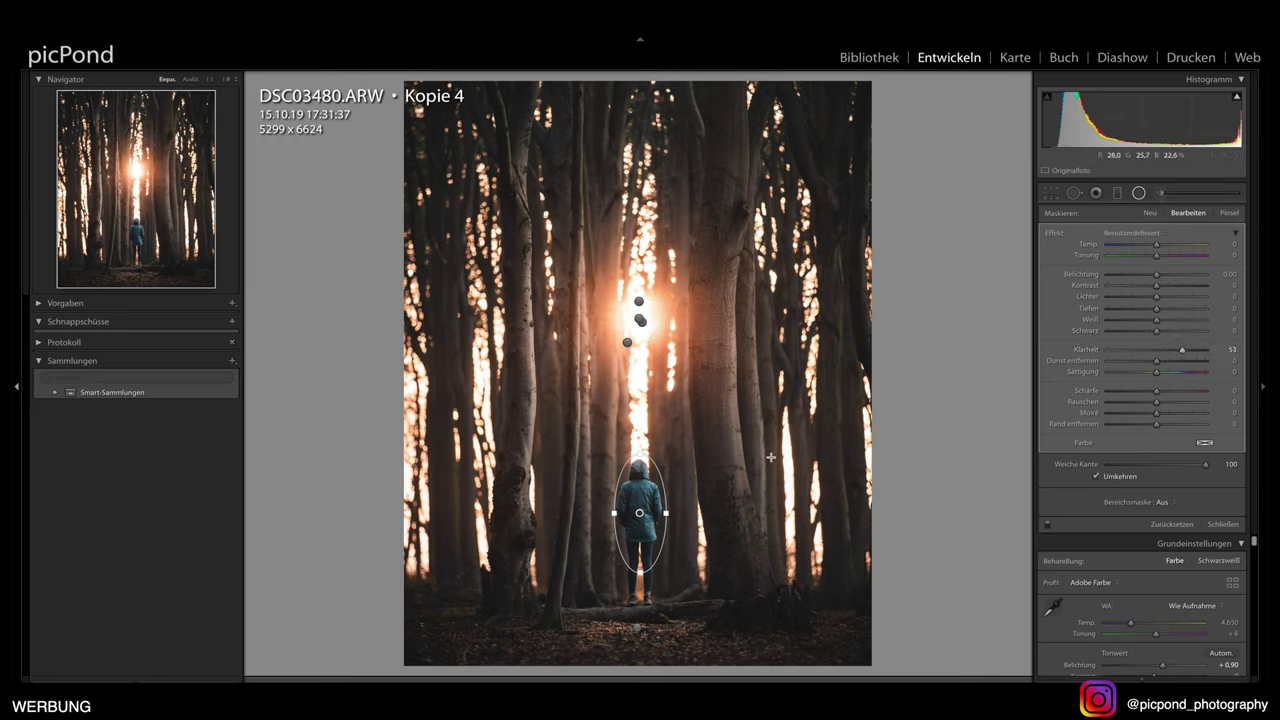
{"action": "key", "text": "shift+m"}
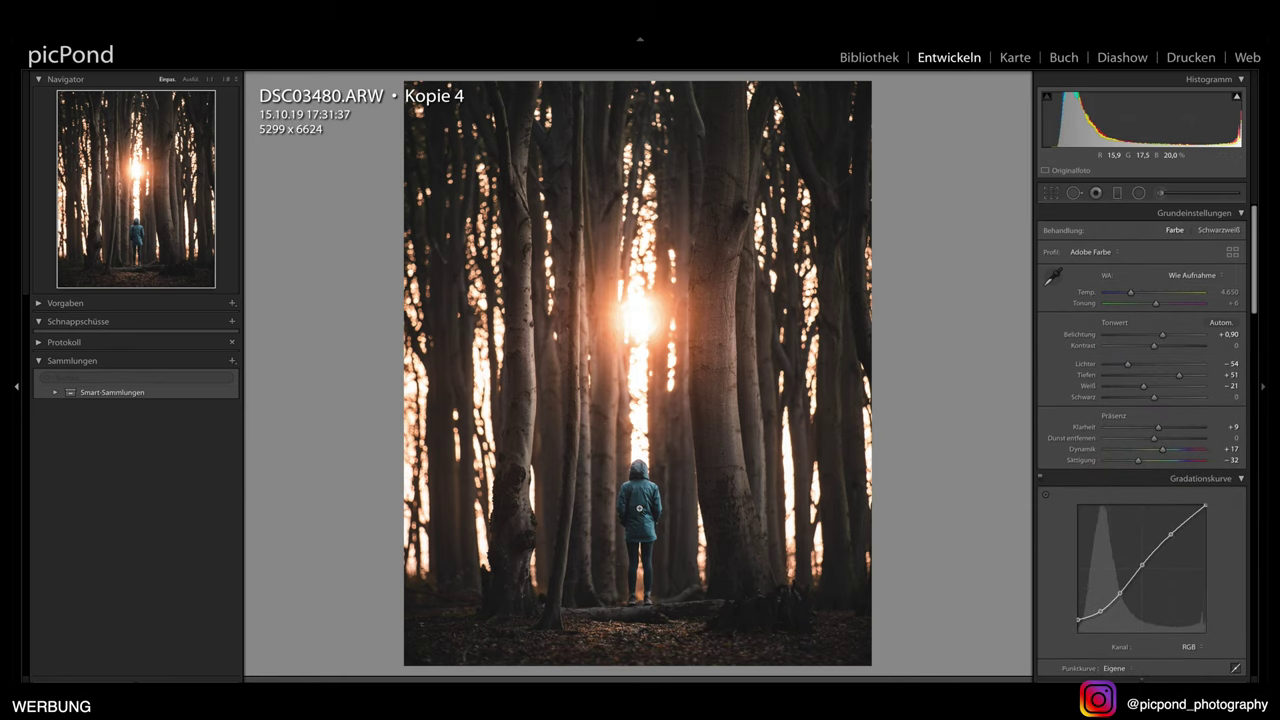
Zoom in on the figure and paint a clarity adjustment brush stroke over the jacket
{"action": "left_click", "coordinate": [639, 508]}
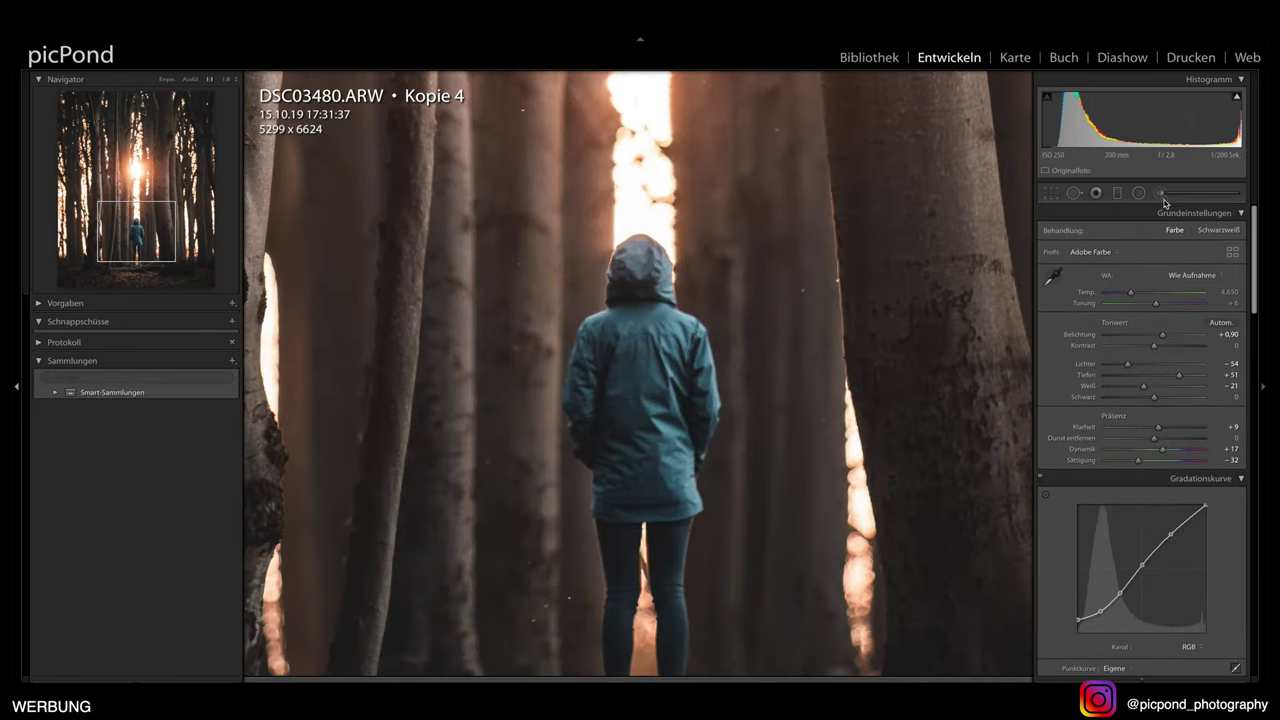
{"action": "left_click", "coordinate": [1160, 193]}
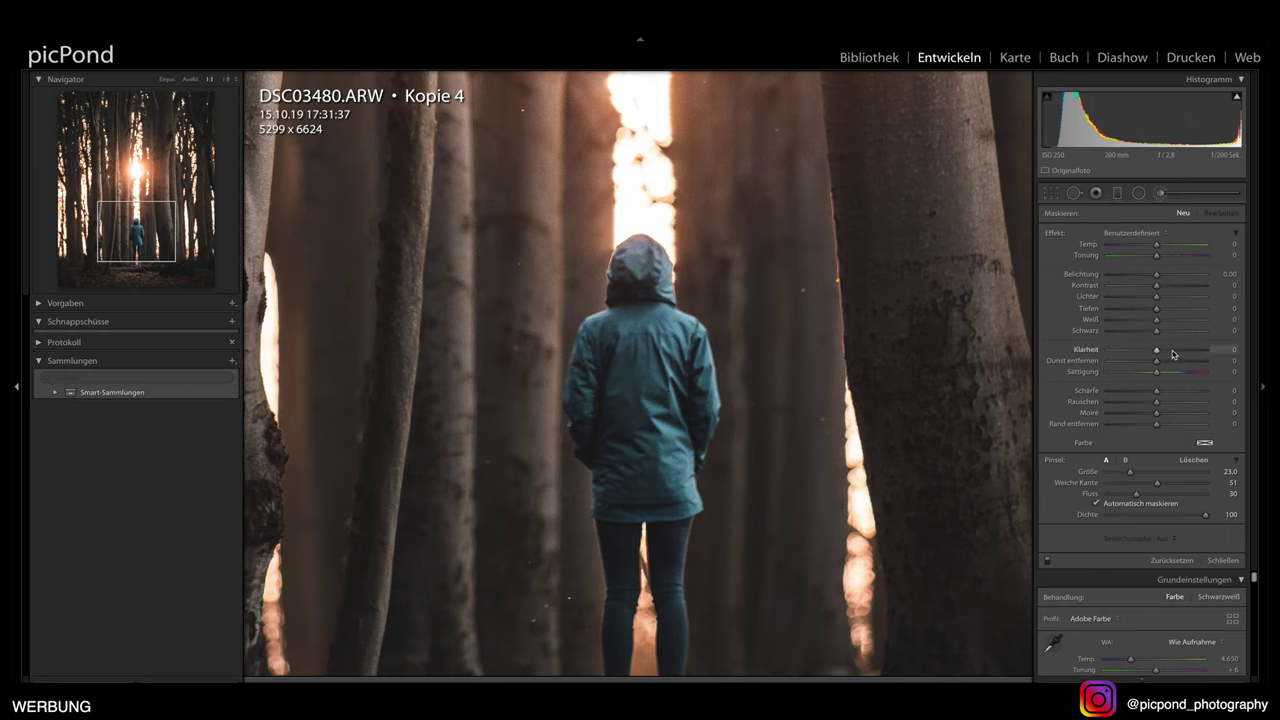
{"action": "mouse_move", "coordinate": [1156, 349]}
{"action": "left_mouse_down"}
{"action": "mouse_move", "coordinate": [1178, 352]}
{"action": "mouse_move", "coordinate": [1167, 350]}
{"action": "left_mouse_up"}
{"action": "scroll", "coordinate": [680, 350], "scroll_direction": "down", "scroll_amount": 4}
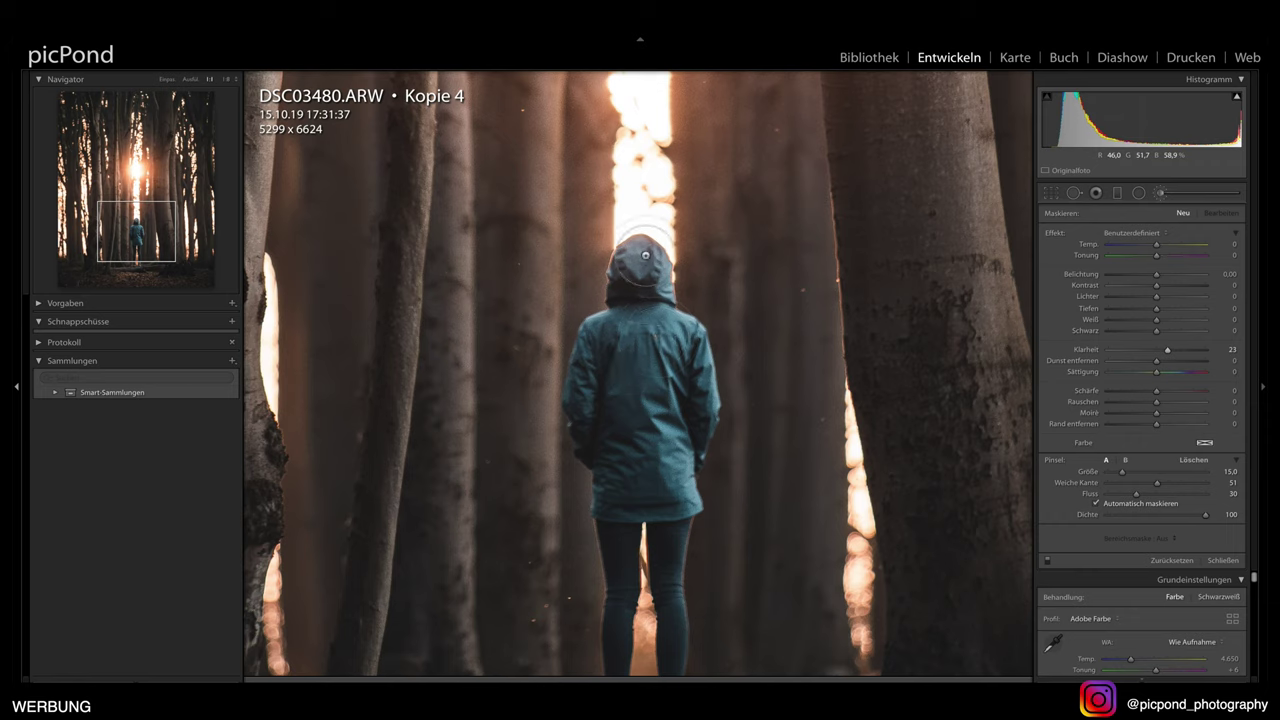
{"action": "mouse_move", "coordinate": [621, 326]}
{"action": "left_mouse_down"}
{"action": "mouse_move", "coordinate": [645, 497]}
{"action": "mouse_move", "coordinate": [690, 369]}
{"action": "mouse_move", "coordinate": [634, 376]}
{"action": "mouse_move", "coordinate": [679, 436]}
{"action": "left_mouse_up"}
{"action": "left_click_drag", "start_coordinate": [679, 436], "coordinate": [632, 368]}
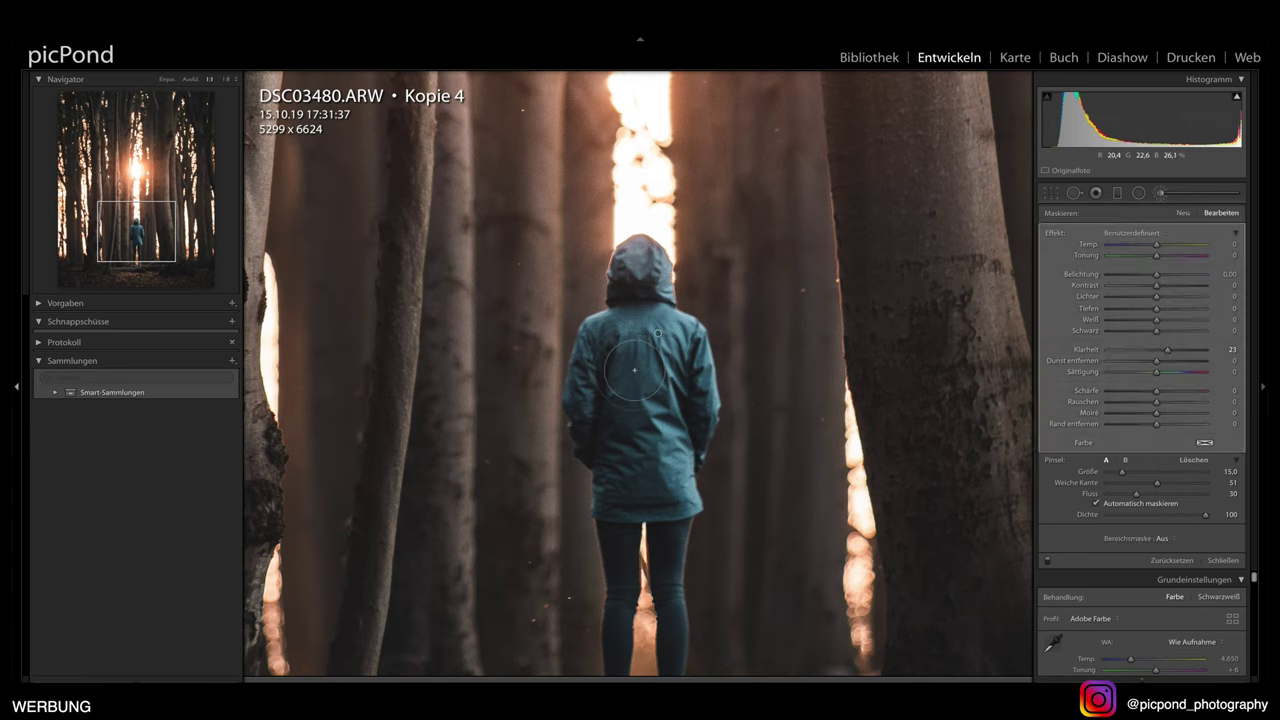
Set the jacket brush to clarity 58, Lichter 23, Tiefen 16 with Auto Mask off, then close it
{"action": "left_click_drag", "start_coordinate": [1167, 349], "coordinate": [1185, 350]}
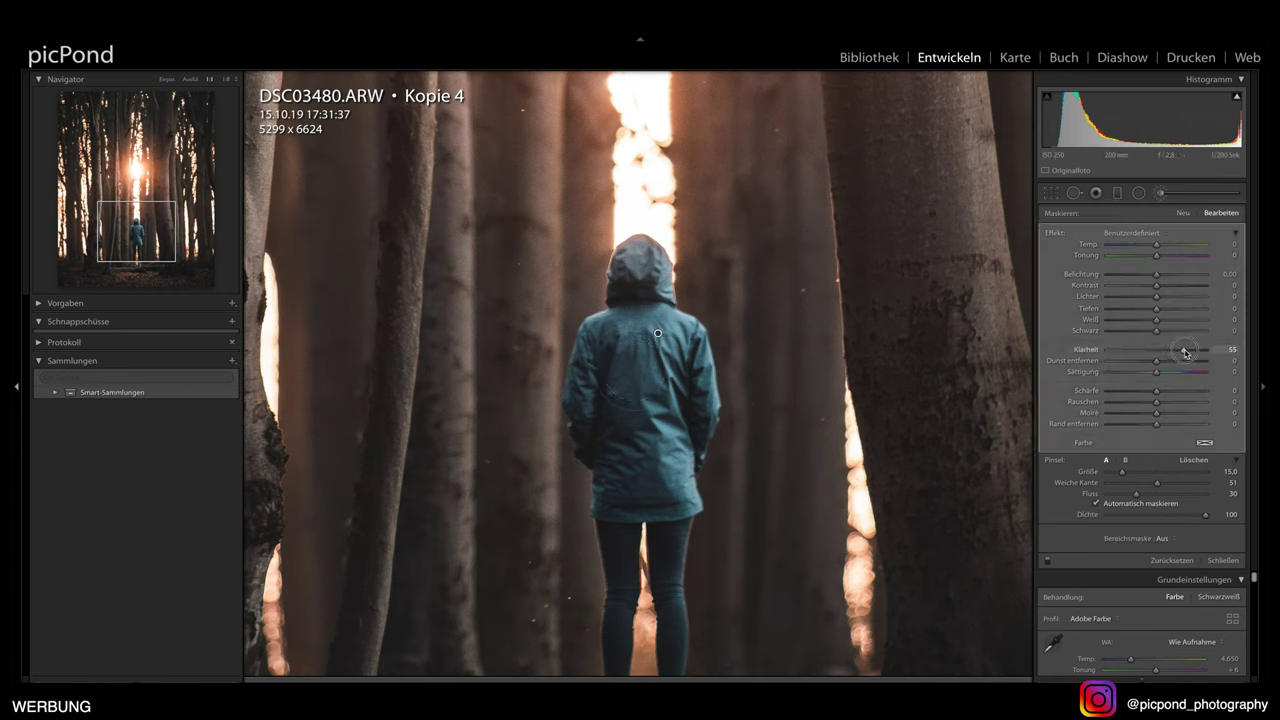
{"action": "left_click_drag", "start_coordinate": [1185, 352], "coordinate": [1184, 350]}
{"action": "left_click", "coordinate": [1098, 505]}
{"action": "scroll", "coordinate": [630, 361], "scroll_direction": "down", "scroll_amount": 2}
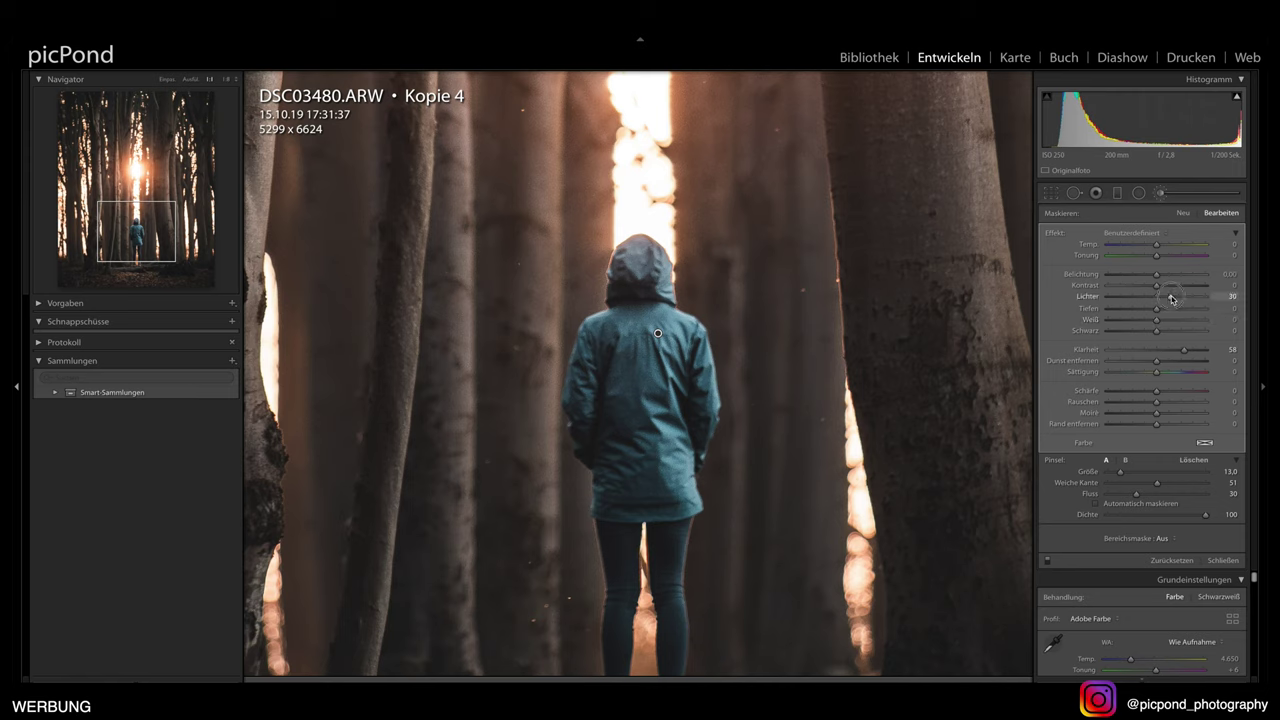
{"action": "mouse_move", "coordinate": [1172, 298]}
{"action": "left_mouse_down"}
{"action": "mouse_move", "coordinate": [1163, 310]}
{"action": "mouse_move", "coordinate": [1171, 299]}
{"action": "left_mouse_up"}
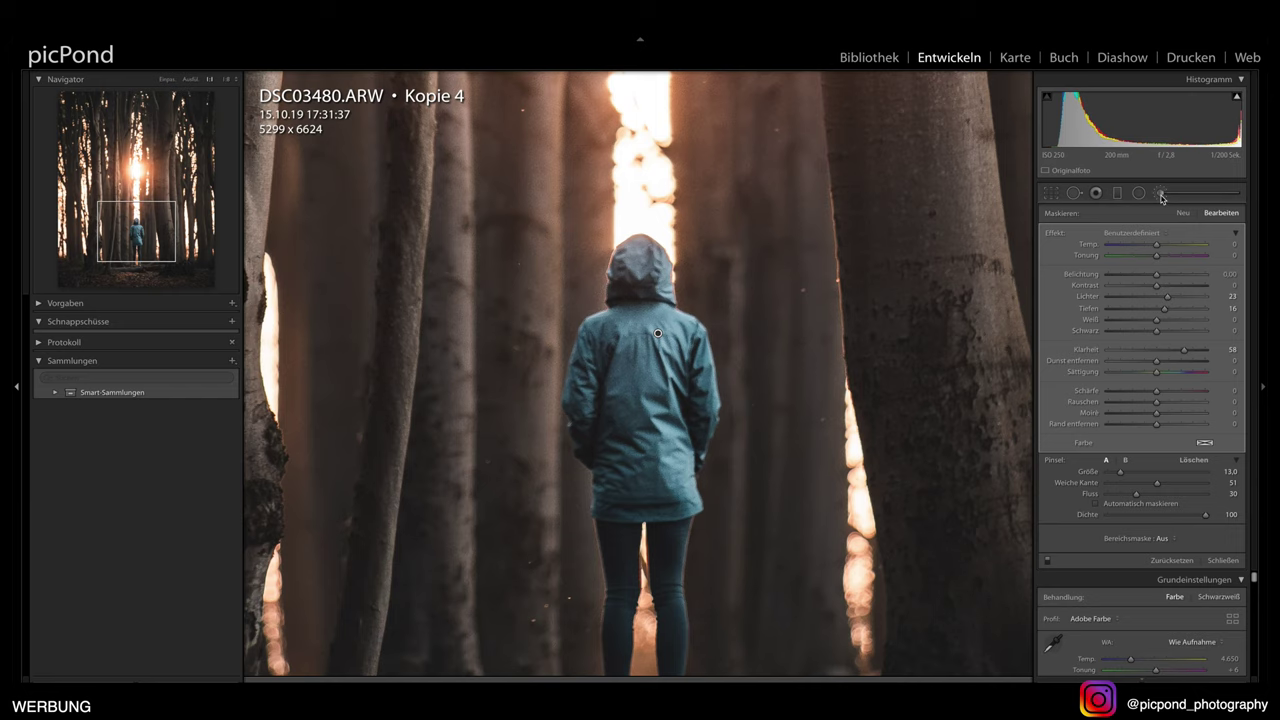
{"action": "left_click", "coordinate": [1160, 194]}
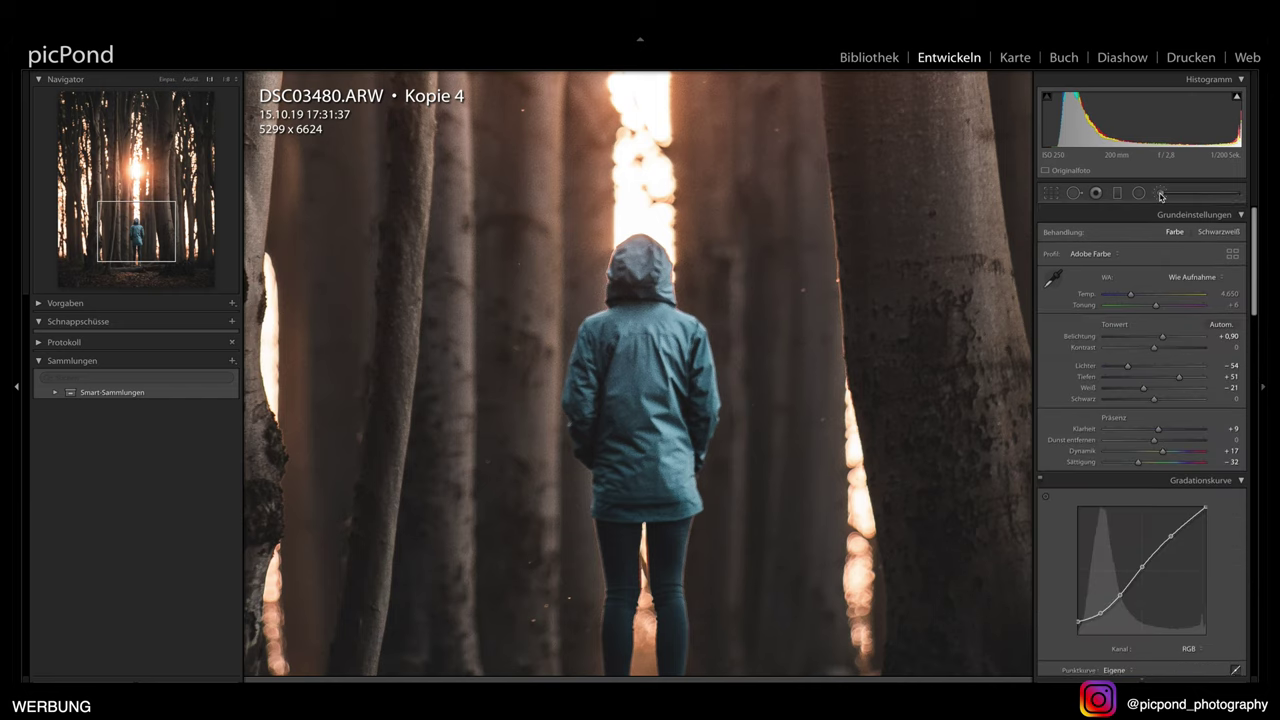
Return to the full-photo view and scroll down to the HSL/Farbe panel
{"action": "left_click", "coordinate": [670, 351]}
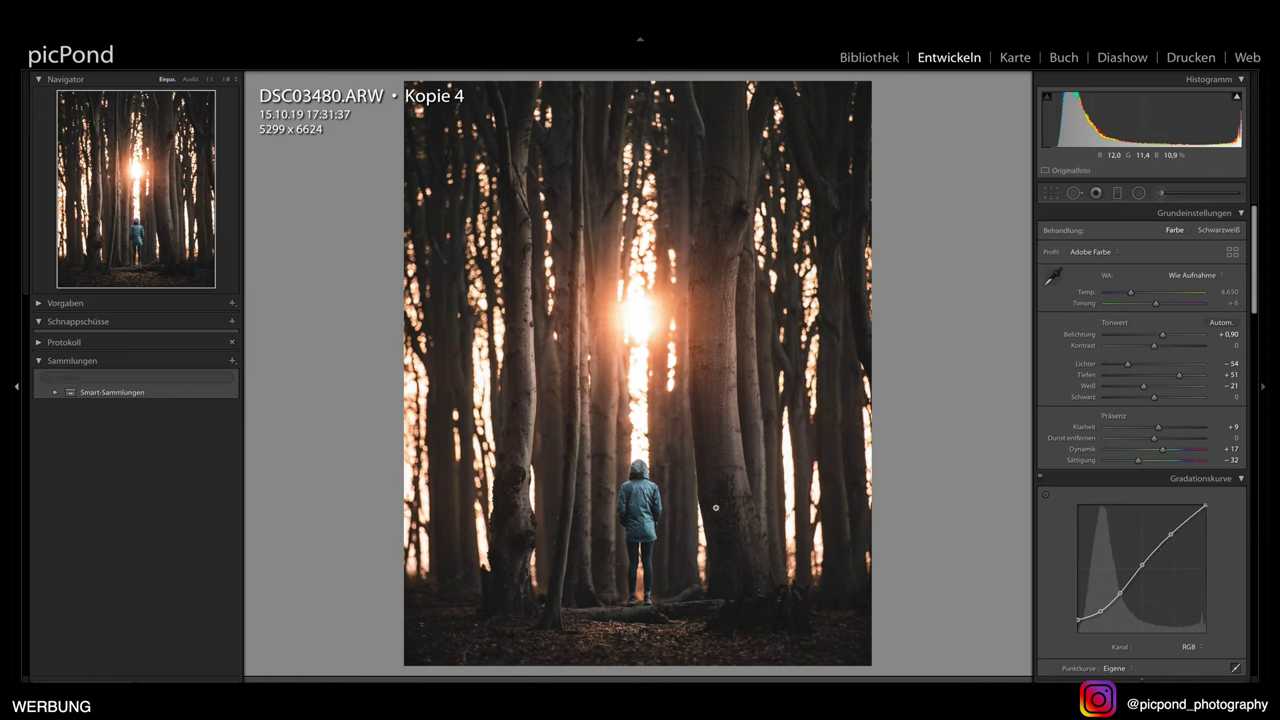
{"action": "scroll", "coordinate": [1119, 460], "scroll_direction": "down", "scroll_amount": 1}
{"action": "scroll", "coordinate": [1119, 460], "scroll_direction": "down", "scroll_amount": 3}
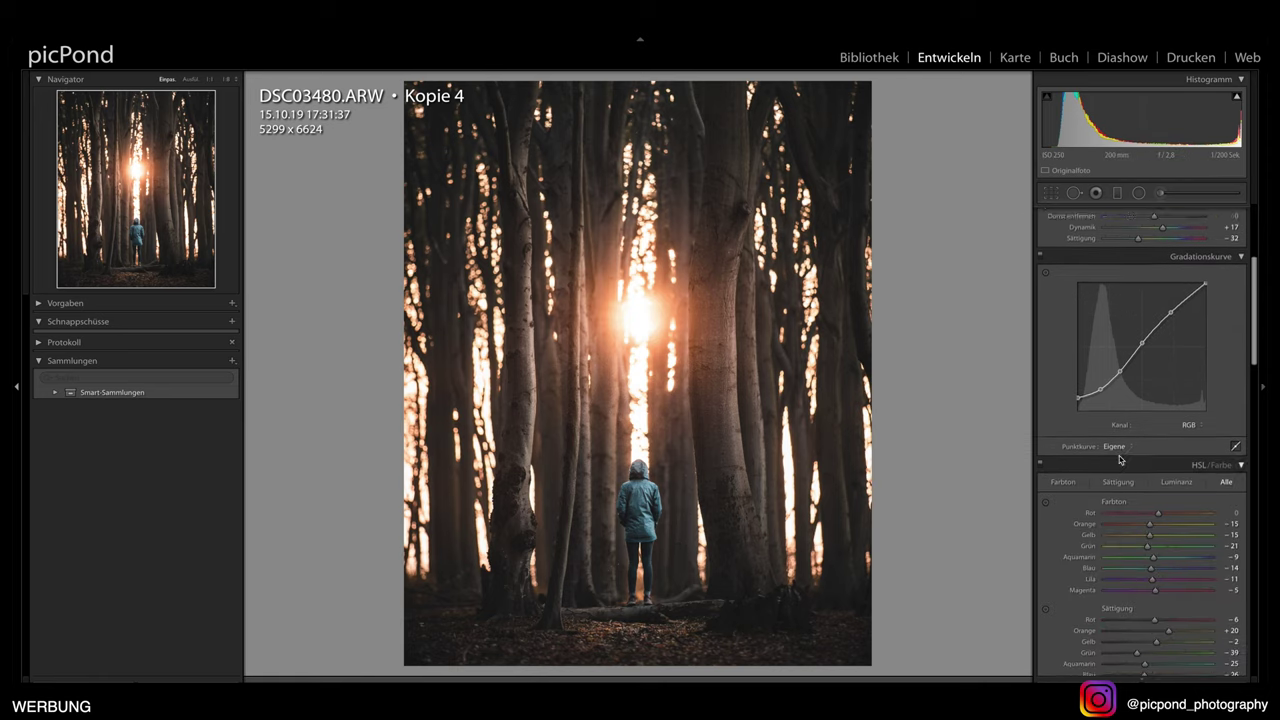
{"action": "scroll", "coordinate": [1119, 460], "scroll_direction": "down", "scroll_amount": 3}
{"action": "scroll", "coordinate": [1119, 460], "scroll_direction": "down", "scroll_amount": 1}
{"action": "scroll", "coordinate": [1119, 460], "scroll_direction": "down", "scroll_amount": 2}
{"action": "scroll", "coordinate": [1120, 462], "scroll_direction": "down", "scroll_amount": 2}
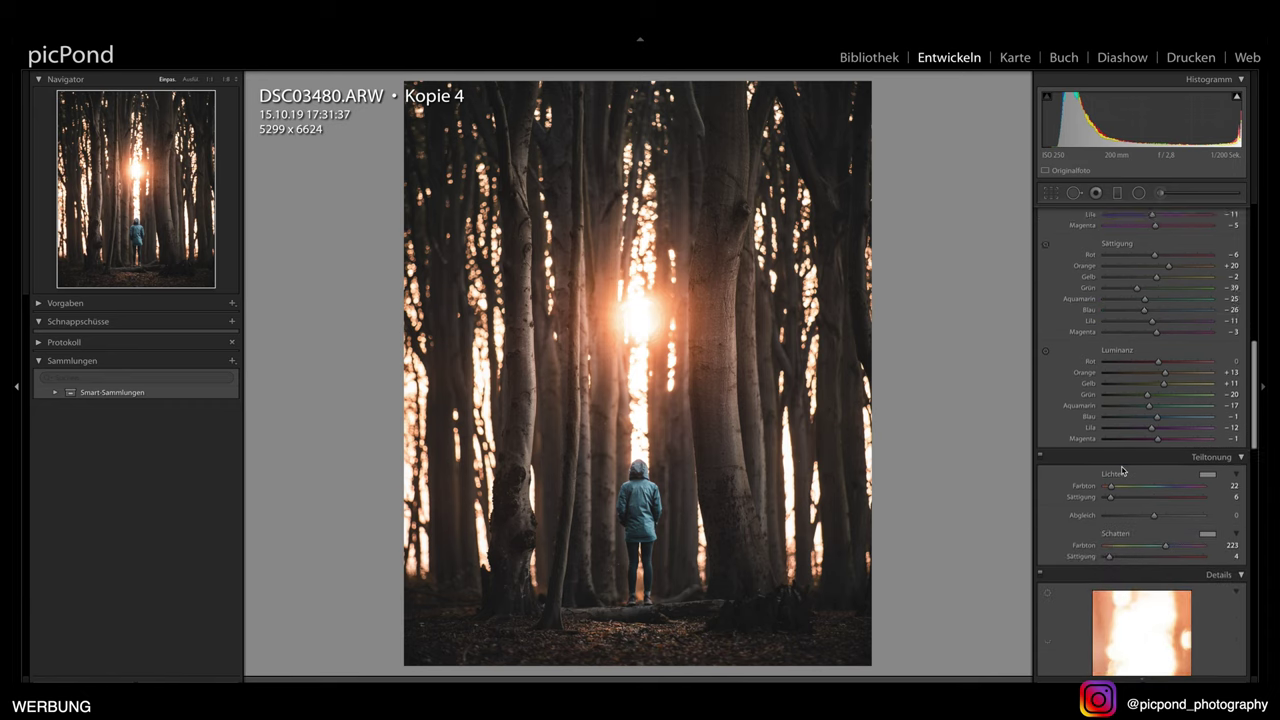
{"action": "scroll", "coordinate": [1121, 465], "scroll_direction": "down", "scroll_amount": 2}
{"action": "scroll", "coordinate": [1122, 470], "scroll_direction": "up", "scroll_amount": 6}
{"action": "scroll", "coordinate": [1122, 470], "scroll_direction": "down", "scroll_amount": 1}
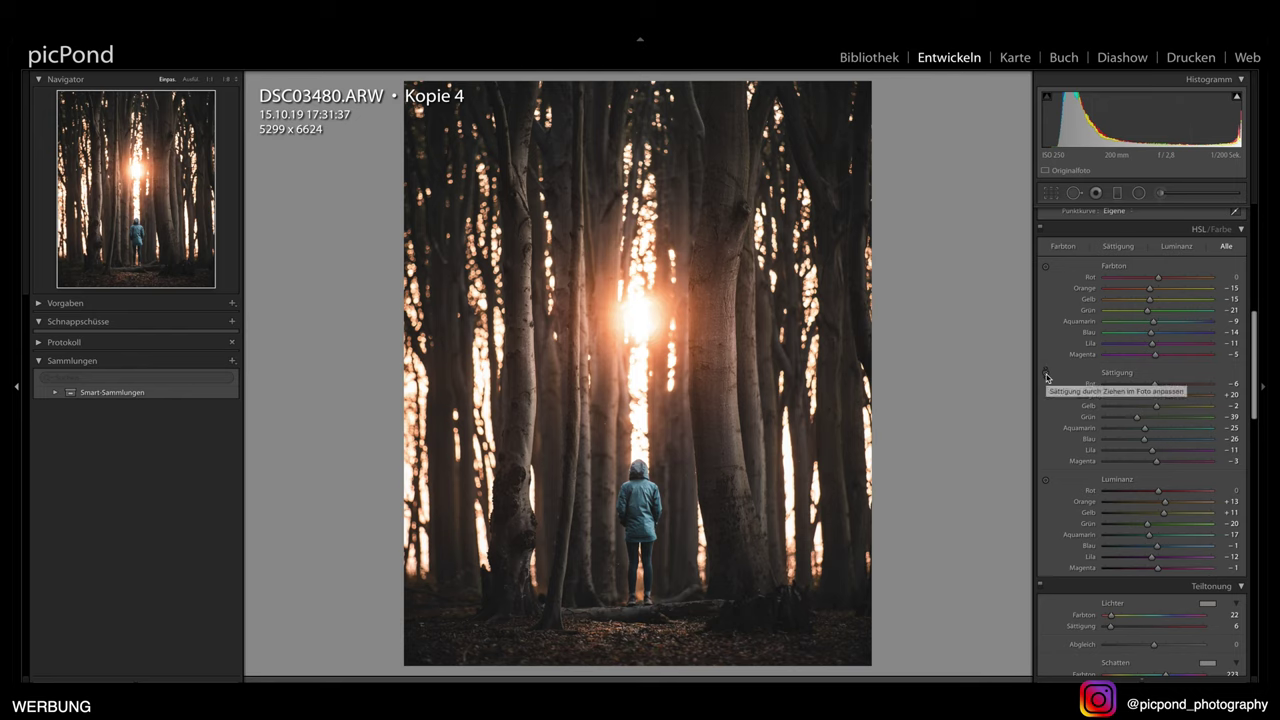
Raise Blau saturation to +35 on the jacket, undoing the orange and yellow boost
{"action": "left_click", "coordinate": [1046, 375]}
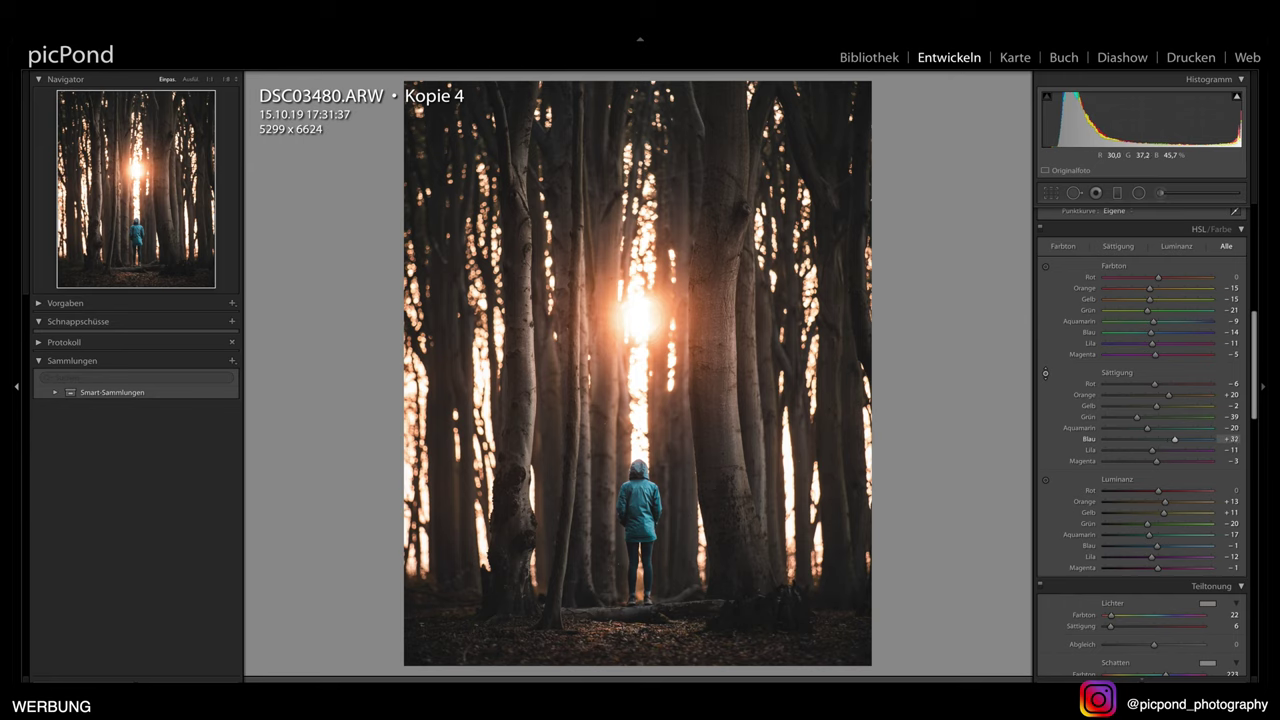
{"action": "left_click_drag", "start_coordinate": [640, 505], "coordinate": [640, 480]}
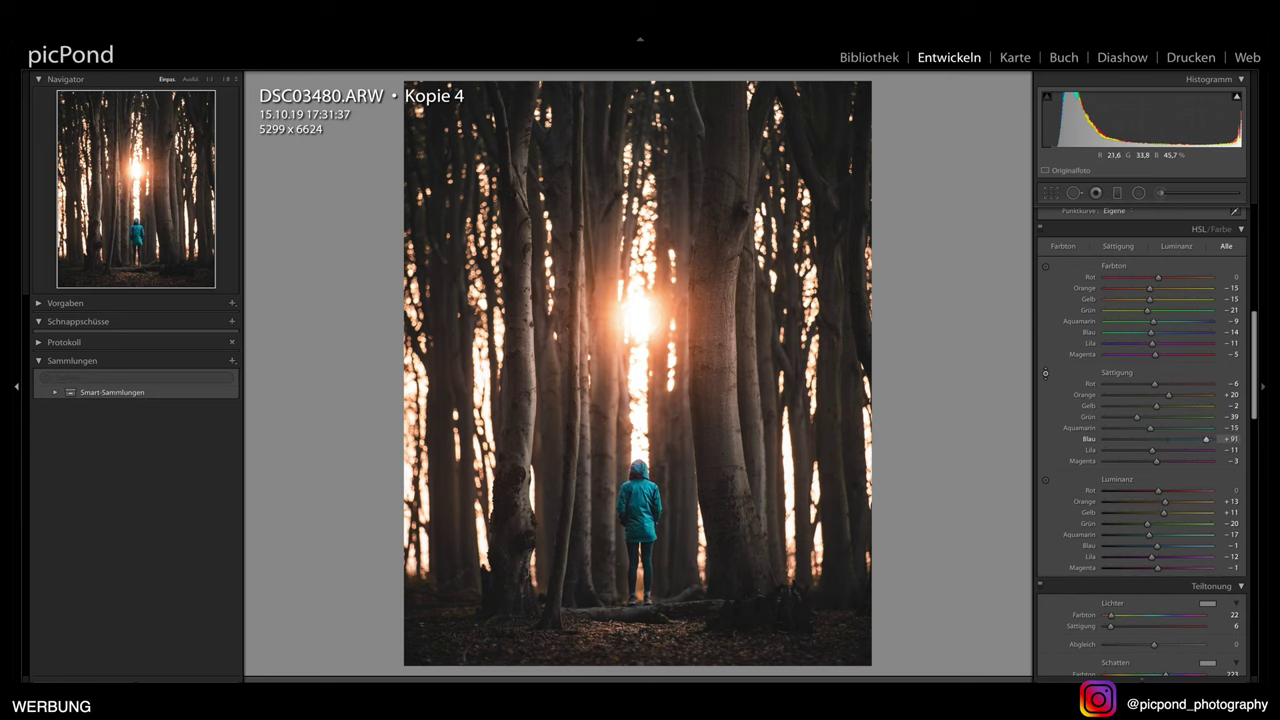
{"action": "mouse_move", "coordinate": [640, 500]}
{"action": "left_mouse_down"}
{"action": "mouse_move", "coordinate": [640, 600]}
{"action": "mouse_move", "coordinate": [640, 475]}
{"action": "left_mouse_up"}
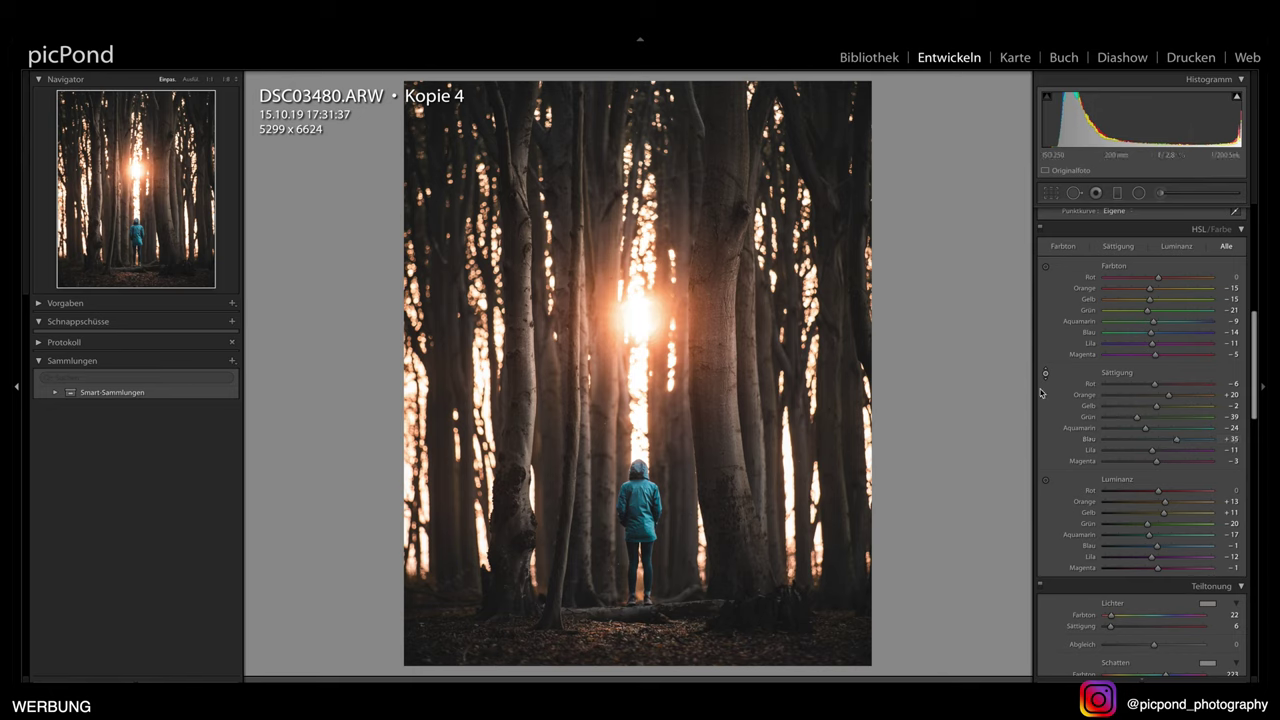
{"action": "scroll", "coordinate": [1140, 440], "scroll_direction": "down", "scroll_amount": 1}
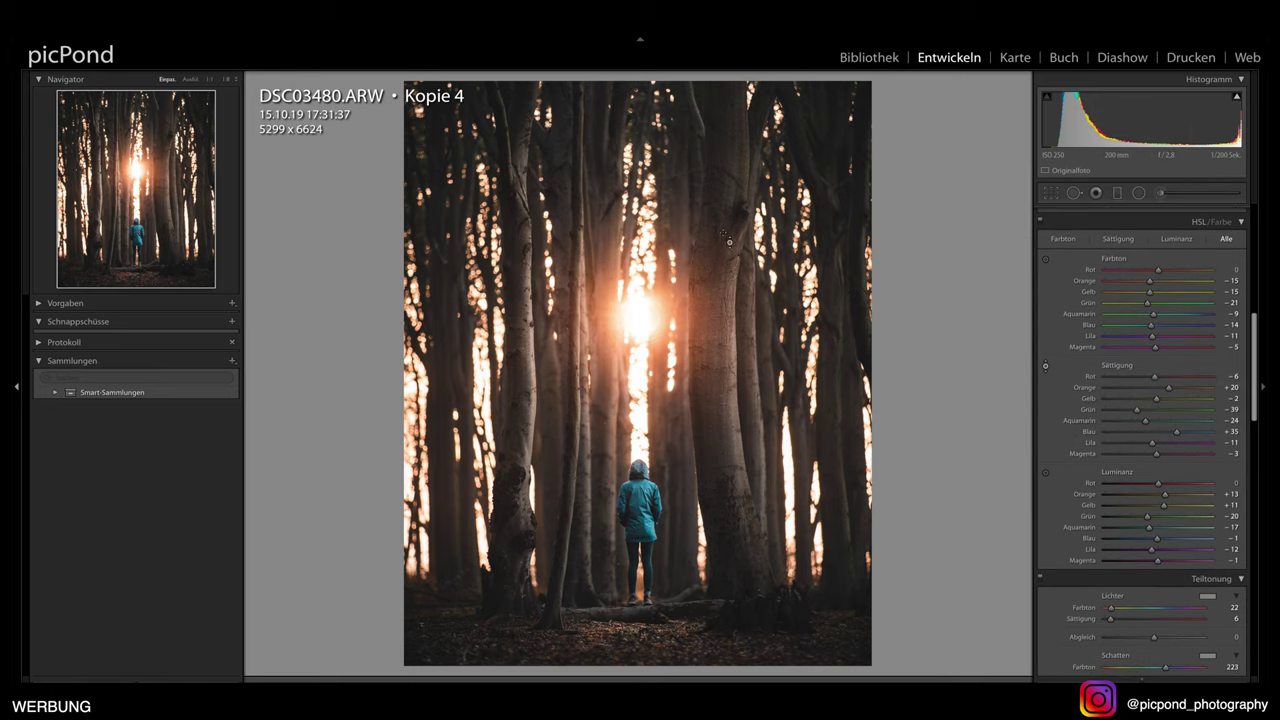
{"action": "left_click_drag", "start_coordinate": [662, 312], "coordinate": [662, 240]}
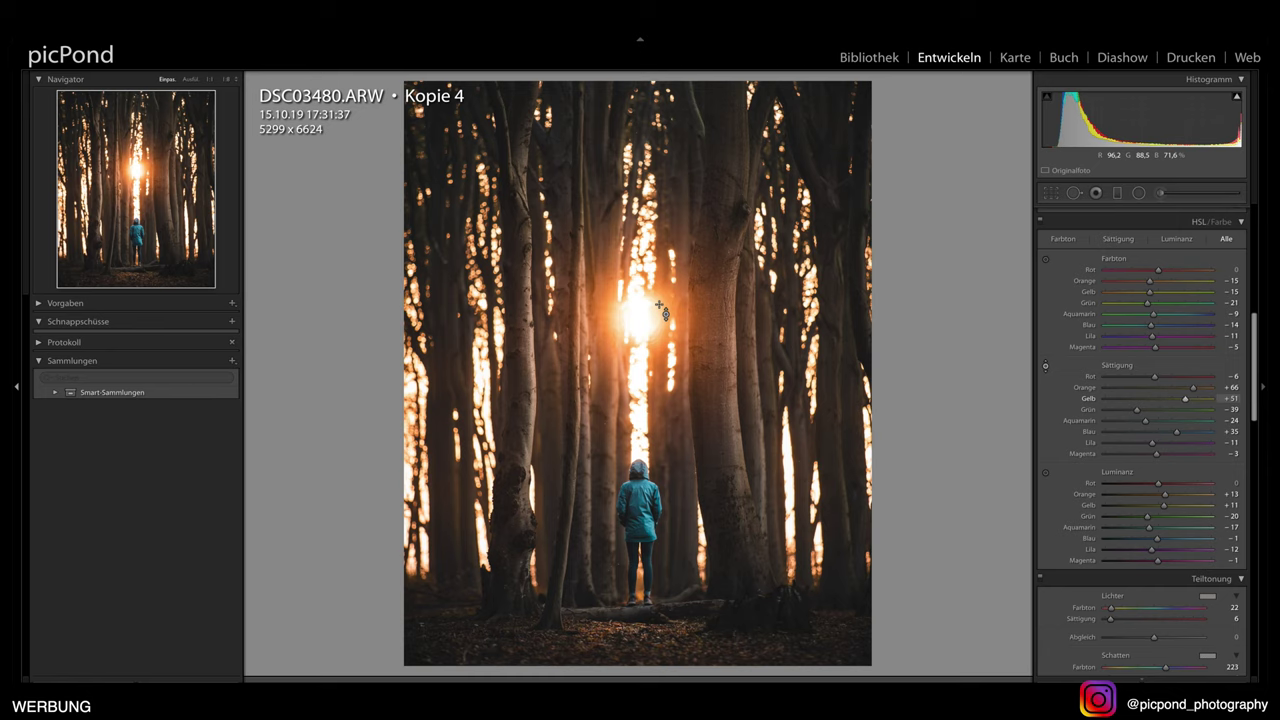
{"action": "key", "text": "ctrl+z"}
{"action": "key", "text": "ctrl+z"}
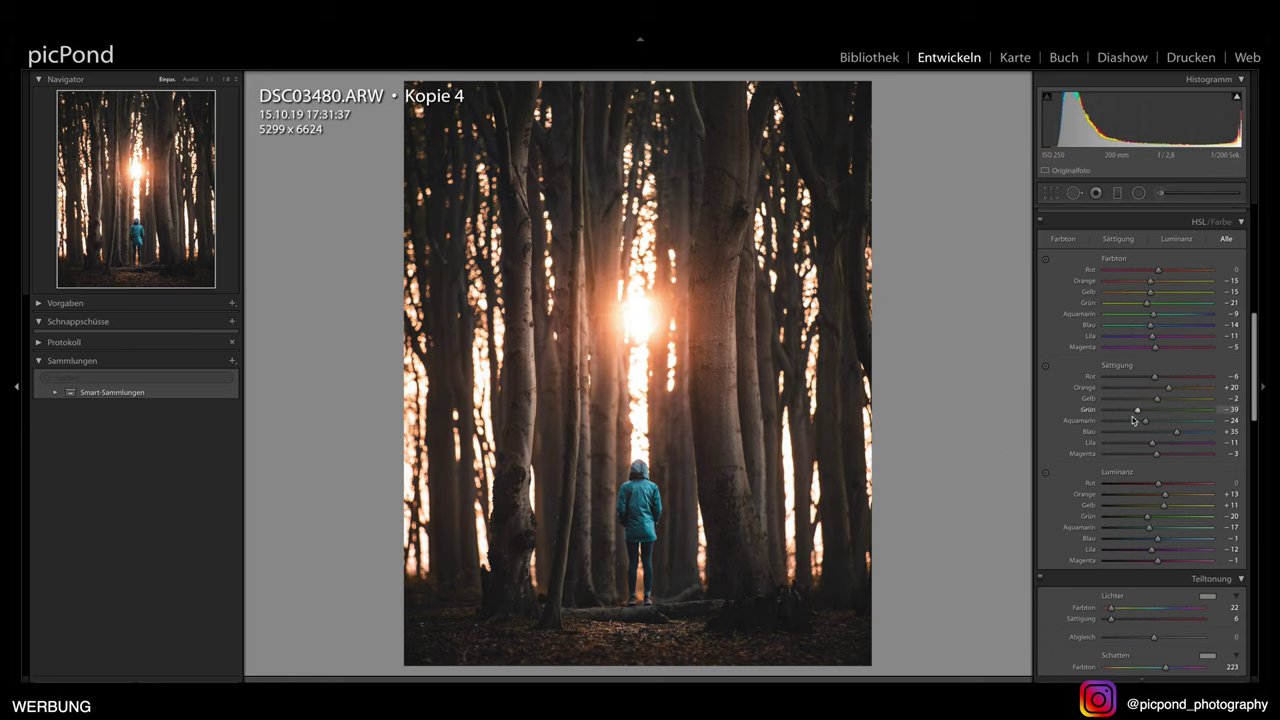
Lower red in the shadows on the Rot tone-curve channel, deleting an extra upper point
{"action": "scroll", "coordinate": [1173, 447], "scroll_direction": "up", "scroll_amount": 2}
{"action": "scroll", "coordinate": [1173, 447], "scroll_direction": "up", "scroll_amount": 5}
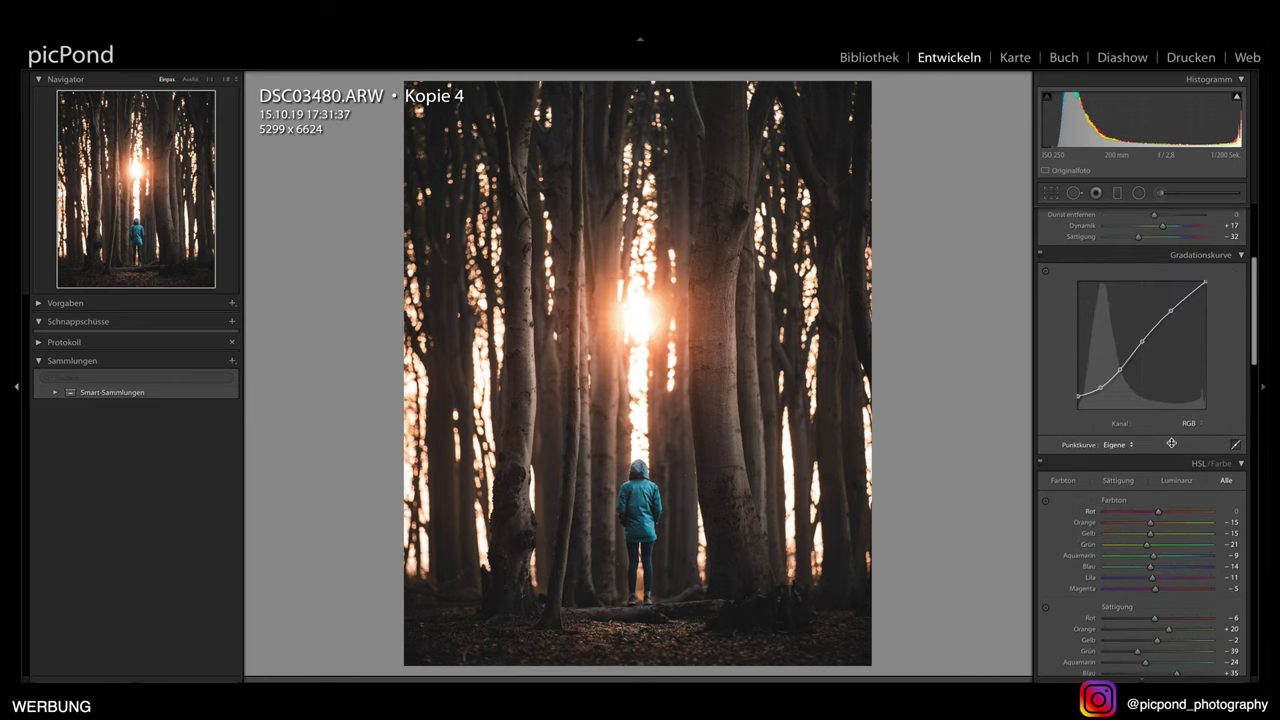
{"action": "scroll", "coordinate": [1185, 452], "scroll_direction": "down", "scroll_amount": 2}
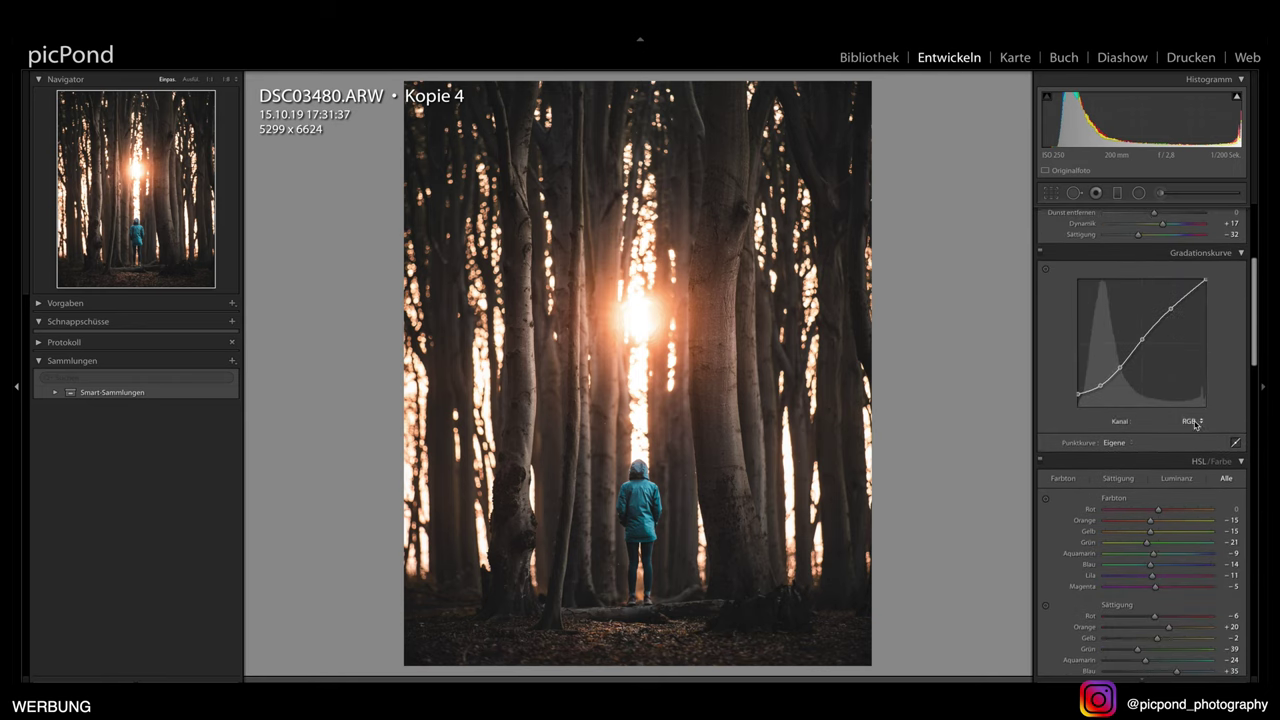
{"action": "scroll", "coordinate": [1190, 435], "scroll_direction": "up", "scroll_amount": 1}
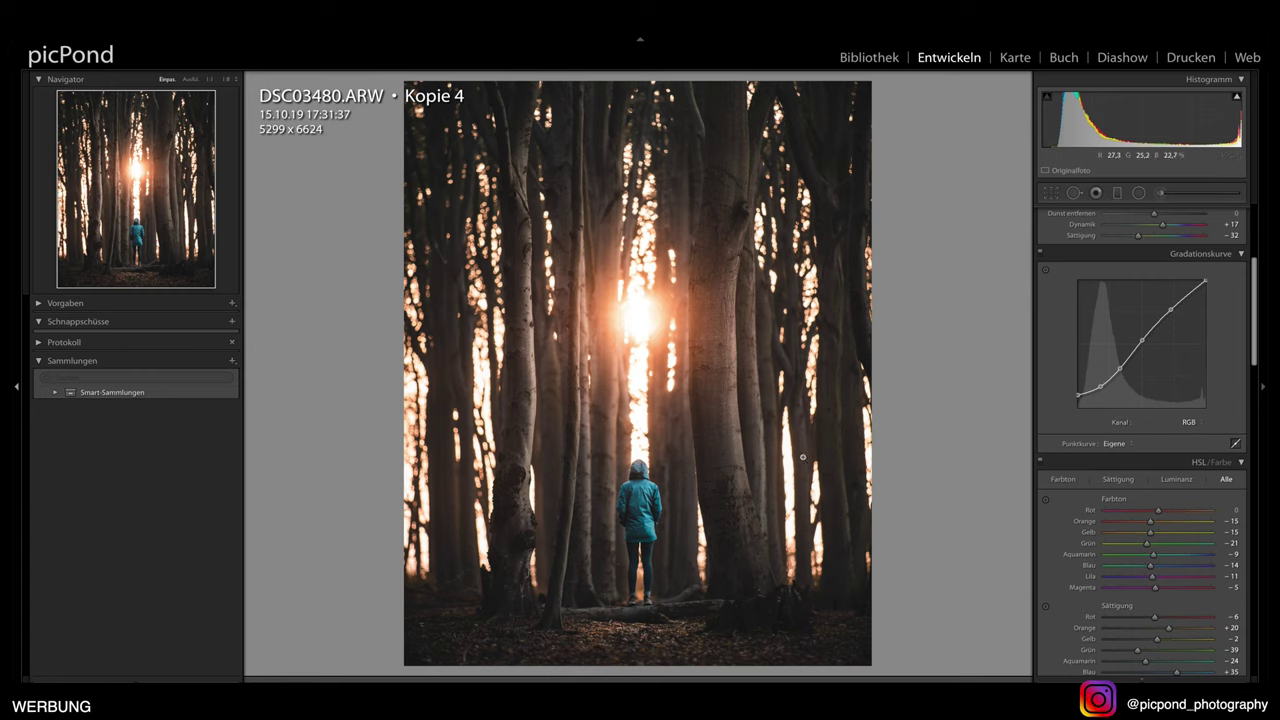
{"action": "left_click", "coordinate": [1189, 421]}
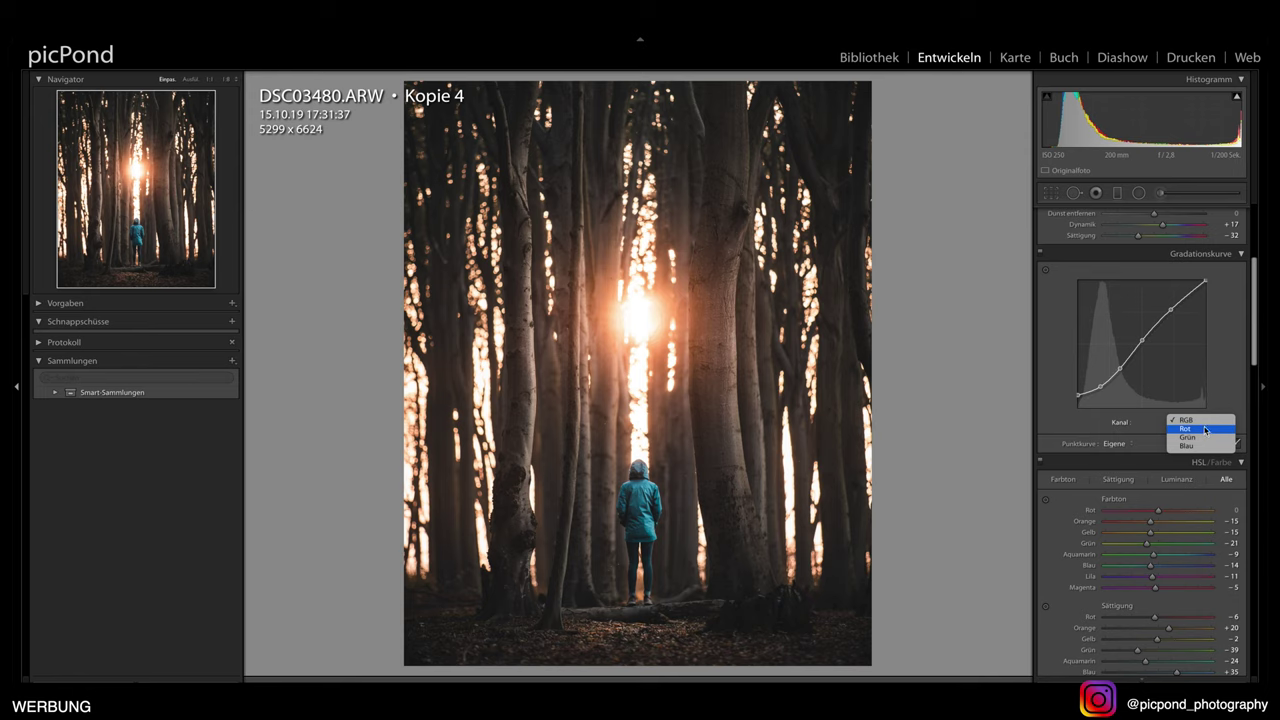
{"action": "left_click", "coordinate": [1186, 428]}
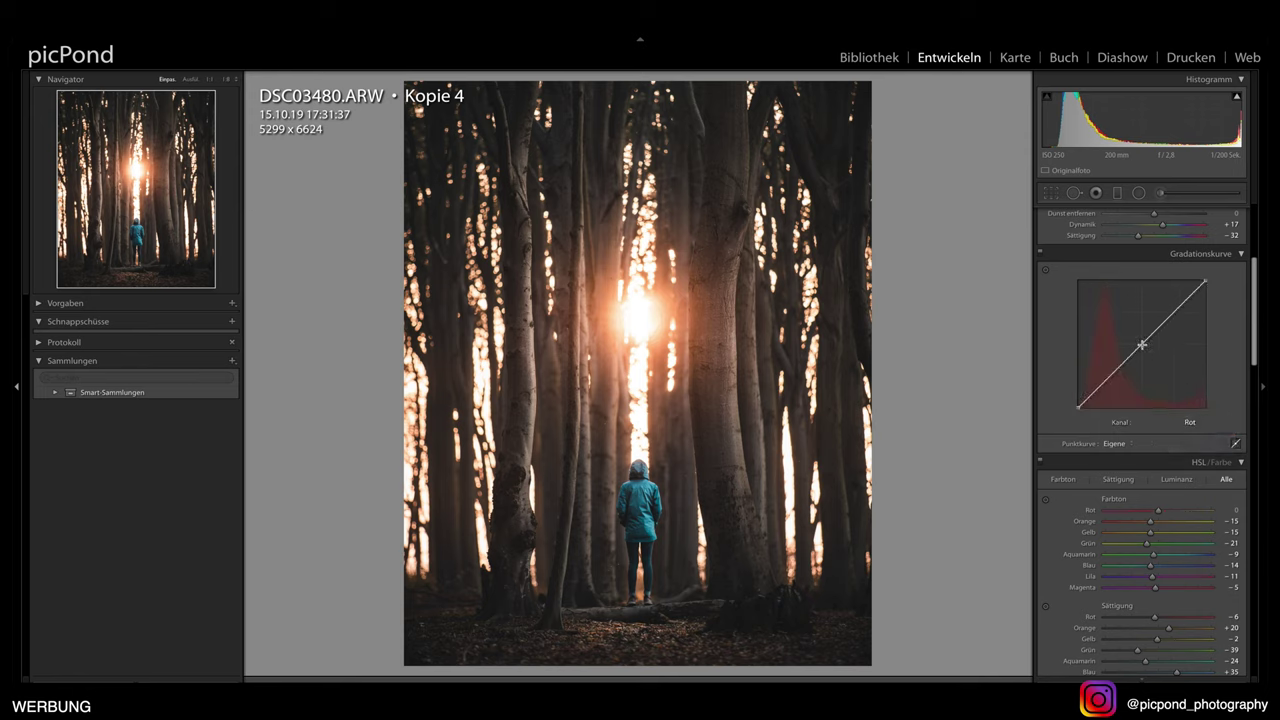
{"action": "left_click", "coordinate": [1141, 345]}
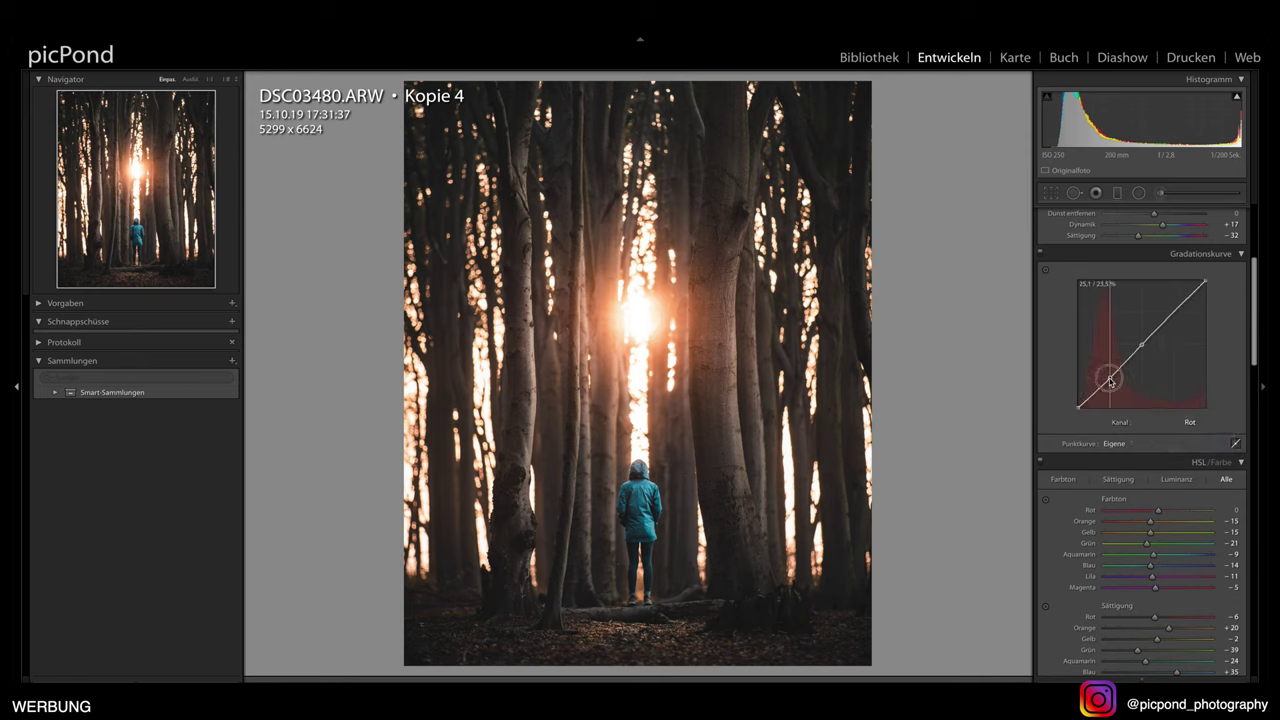
{"action": "left_click_drag", "start_coordinate": [1109, 381], "coordinate": [1112, 384]}
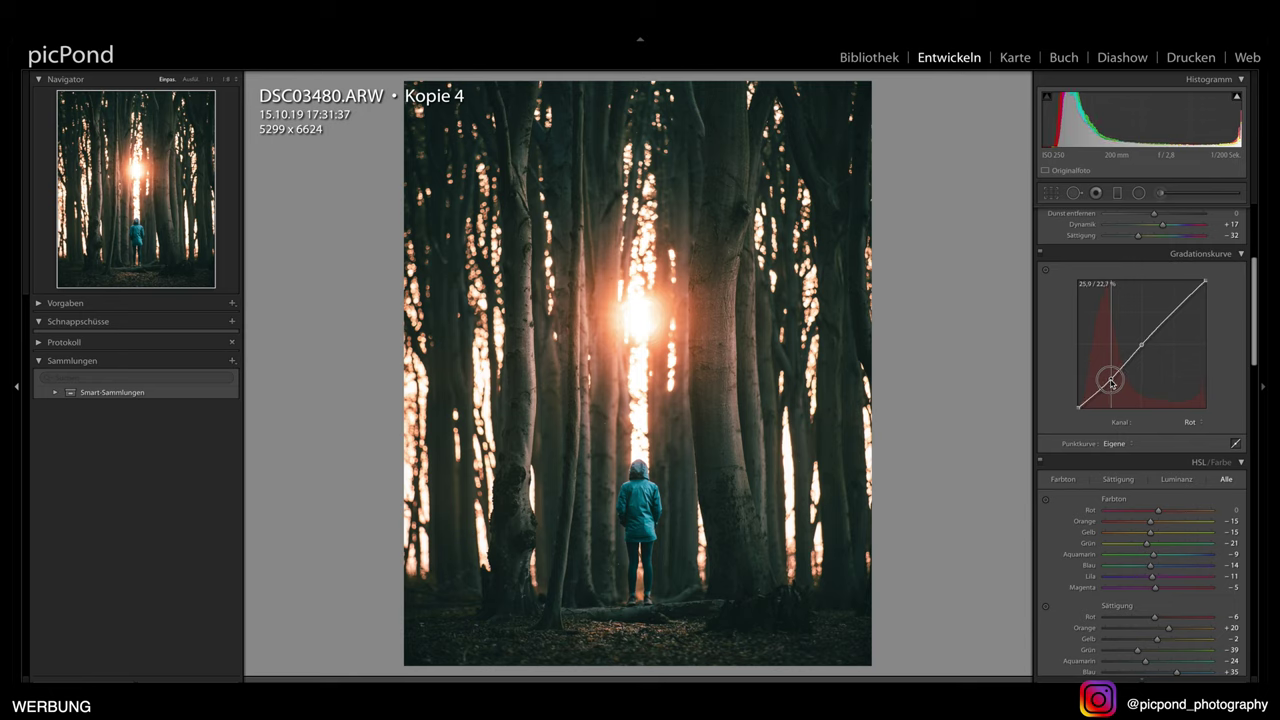
{"action": "left_click_drag", "start_coordinate": [1112, 384], "coordinate": [1110, 382]}
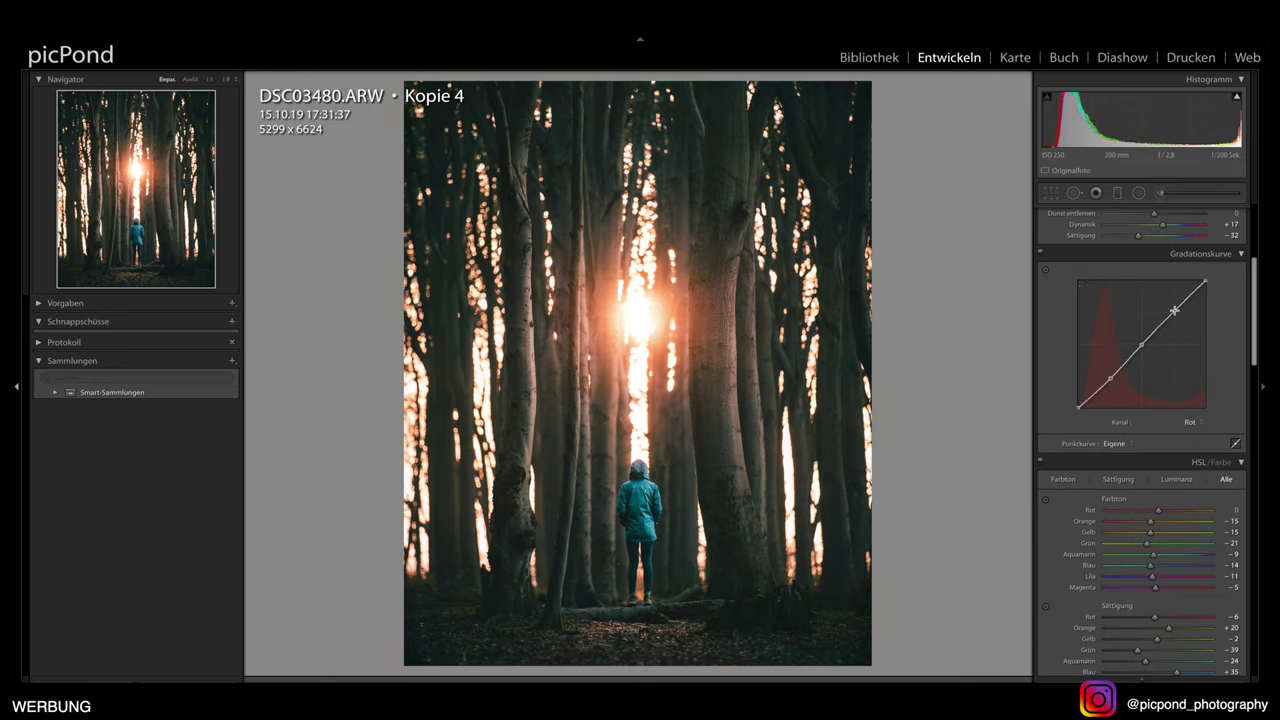
{"action": "left_click_drag", "start_coordinate": [1173, 312], "coordinate": [1175, 314]}
{"action": "right_click", "coordinate": [1181, 319]}
{"action": "left_click", "coordinate": [1181, 318]}
Try pulling down the Grün channel's shadows, then delete that green curve point
{"action": "left_click", "coordinate": [1190, 421]}
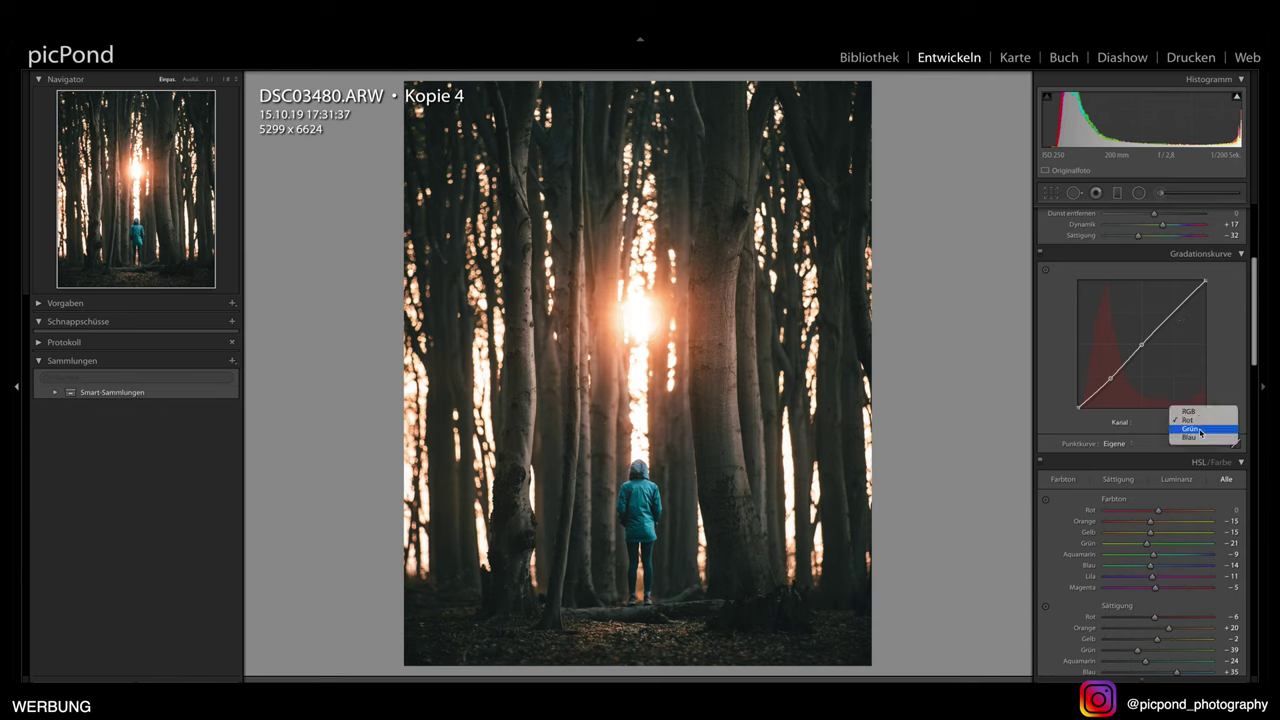
{"action": "left_click", "coordinate": [1201, 431]}
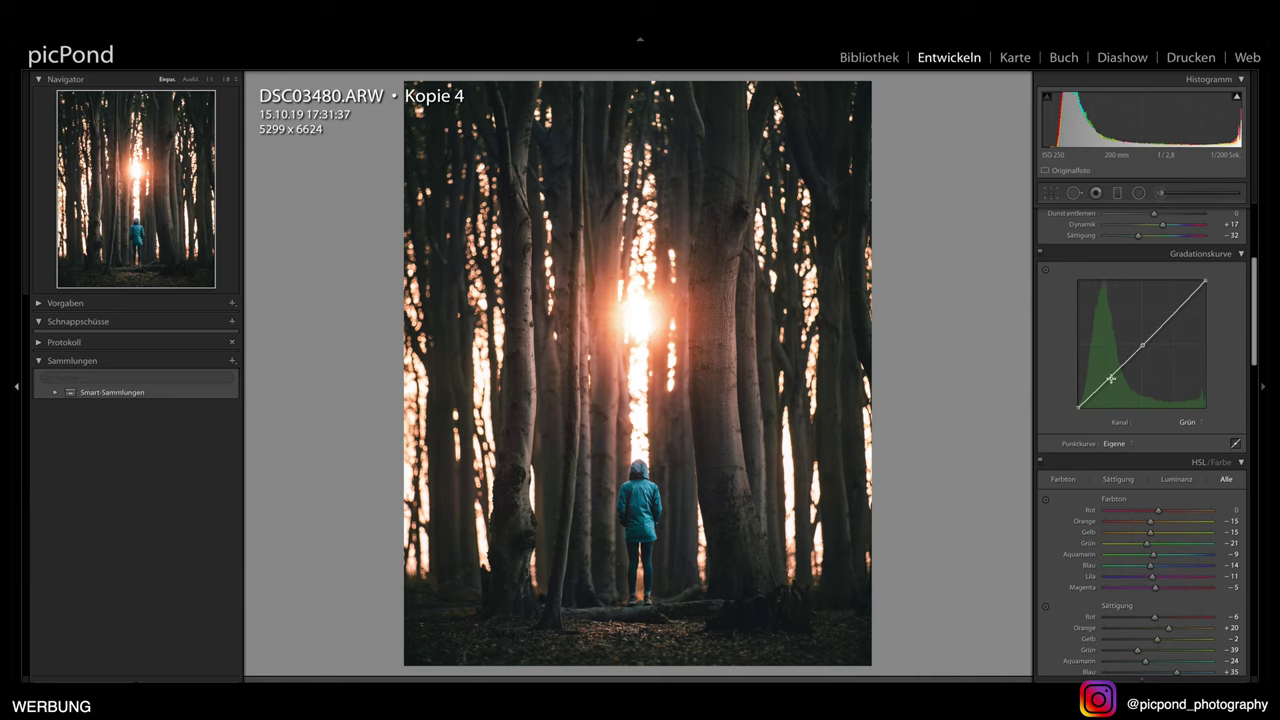
{"action": "left_click_drag", "start_coordinate": [1113, 373], "coordinate": [1110, 380]}
{"action": "right_click", "coordinate": [1110, 380]}
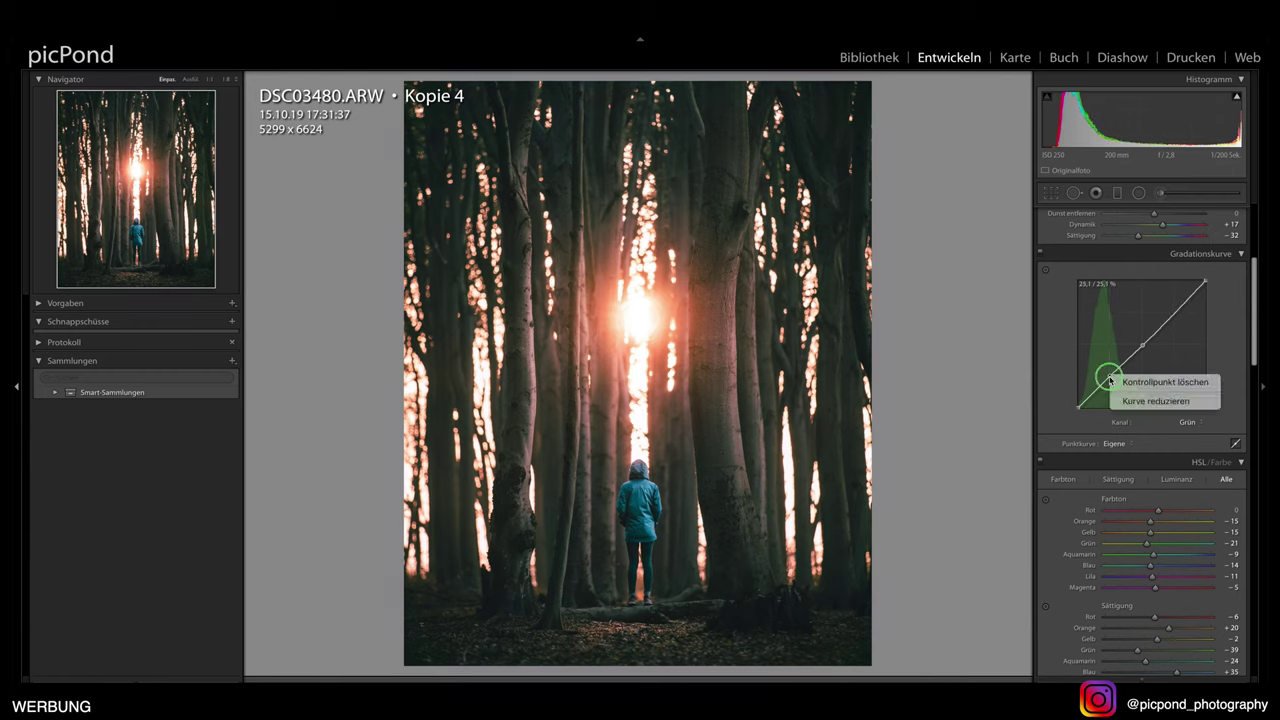
{"action": "left_click", "coordinate": [1117, 377]}
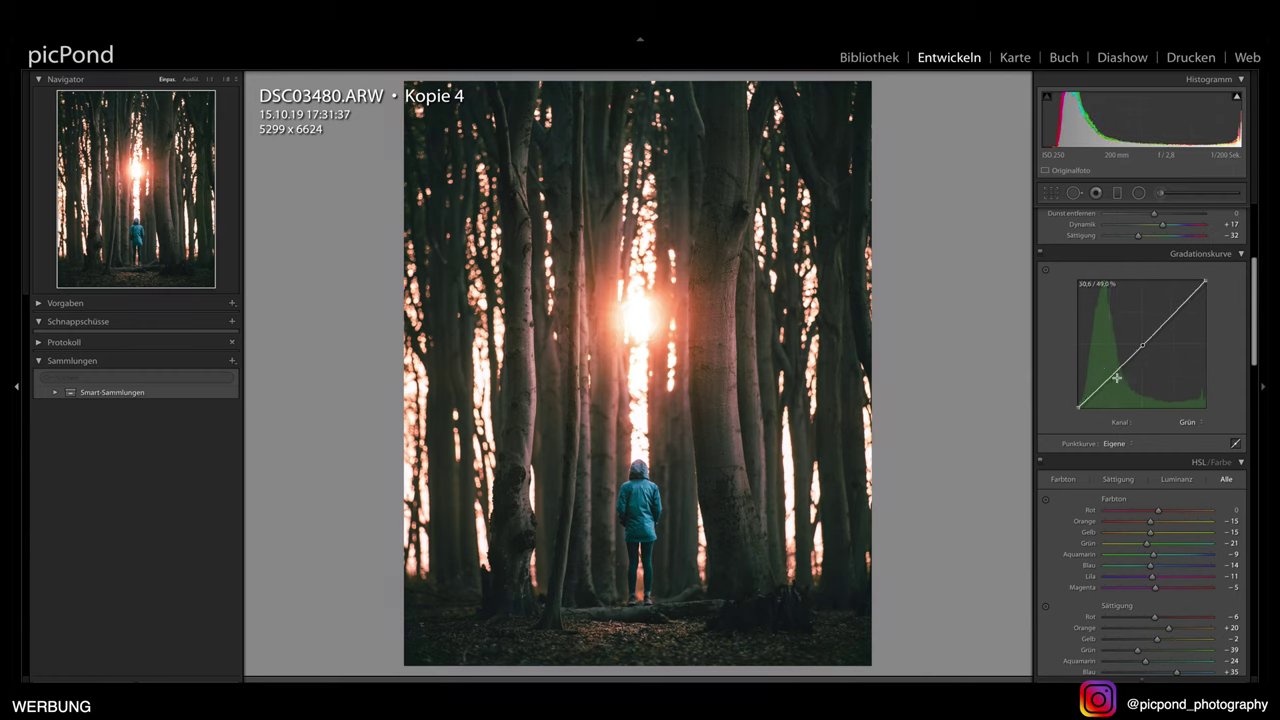
Adjust the Blau channel's shadow and upper-tone points, then return the curve to RGB
{"action": "left_click", "coordinate": [1190, 422]}
{"action": "left_click", "coordinate": [1190, 432]}
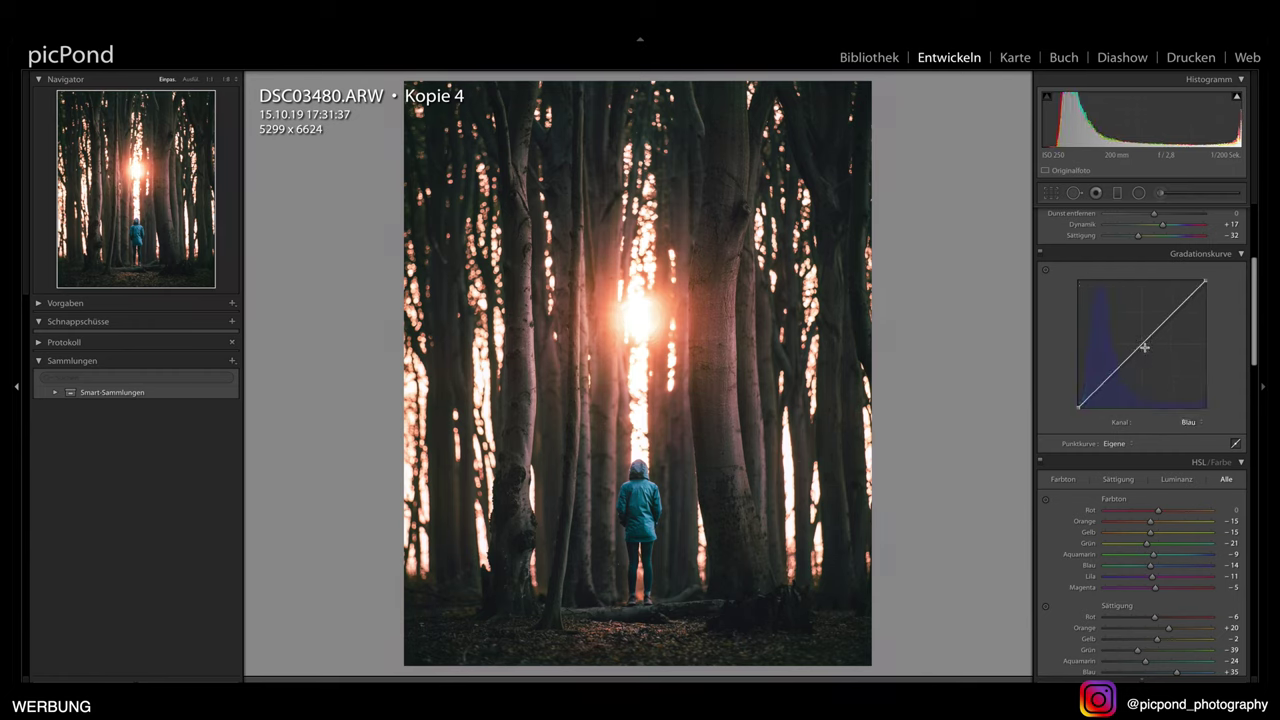
{"action": "left_click", "coordinate": [1142, 344]}
{"action": "left_click_drag", "start_coordinate": [1111, 376], "coordinate": [1114, 380]}
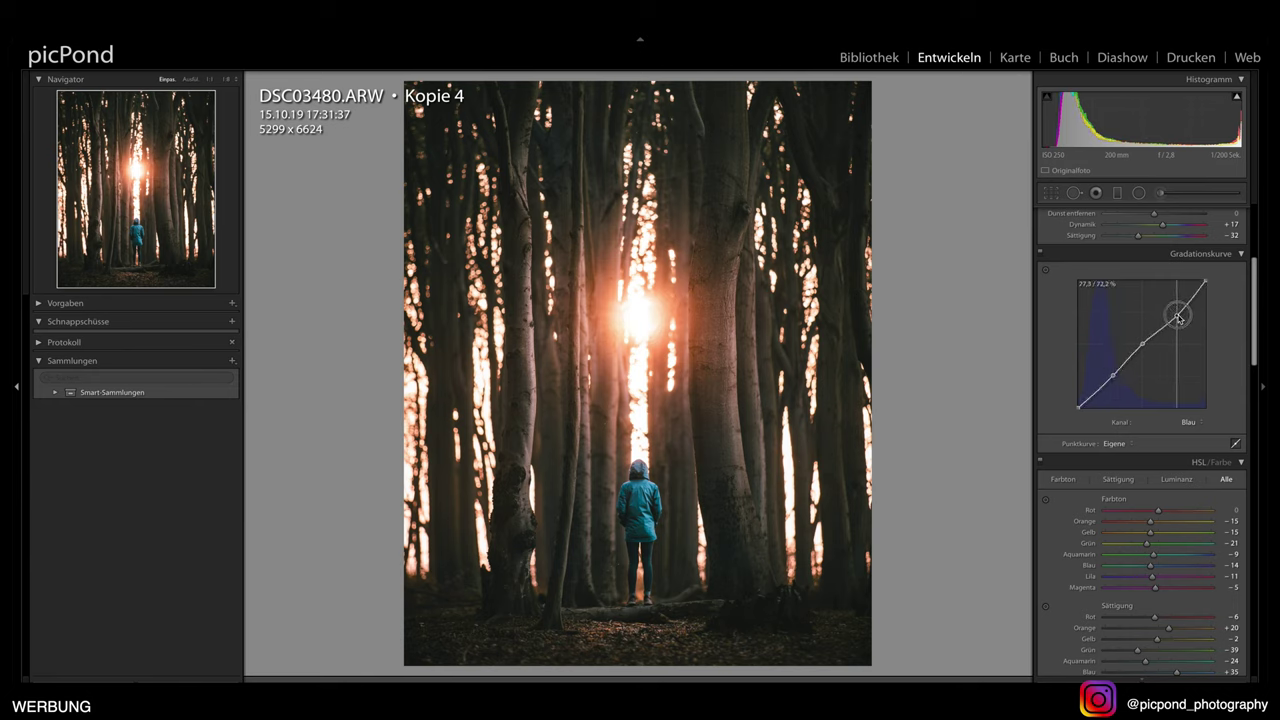
{"action": "left_click_drag", "start_coordinate": [1178, 317], "coordinate": [1172, 307]}
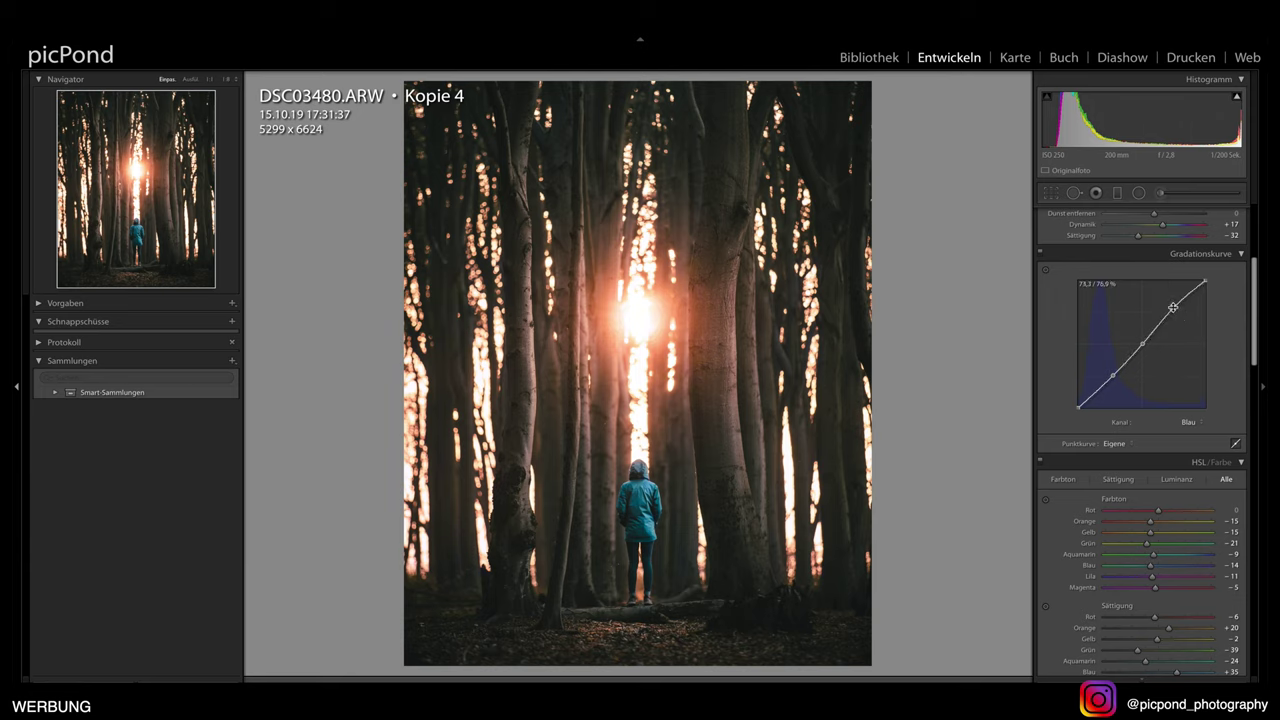
{"action": "left_click", "coordinate": [1190, 422]}
{"action": "left_click", "coordinate": [1212, 393]}
Drag the Präsenz Sättigung slider to -38, leaving vibrance at +17
{"action": "scroll", "coordinate": [1217, 386], "scroll_direction": "up", "scroll_amount": 3}
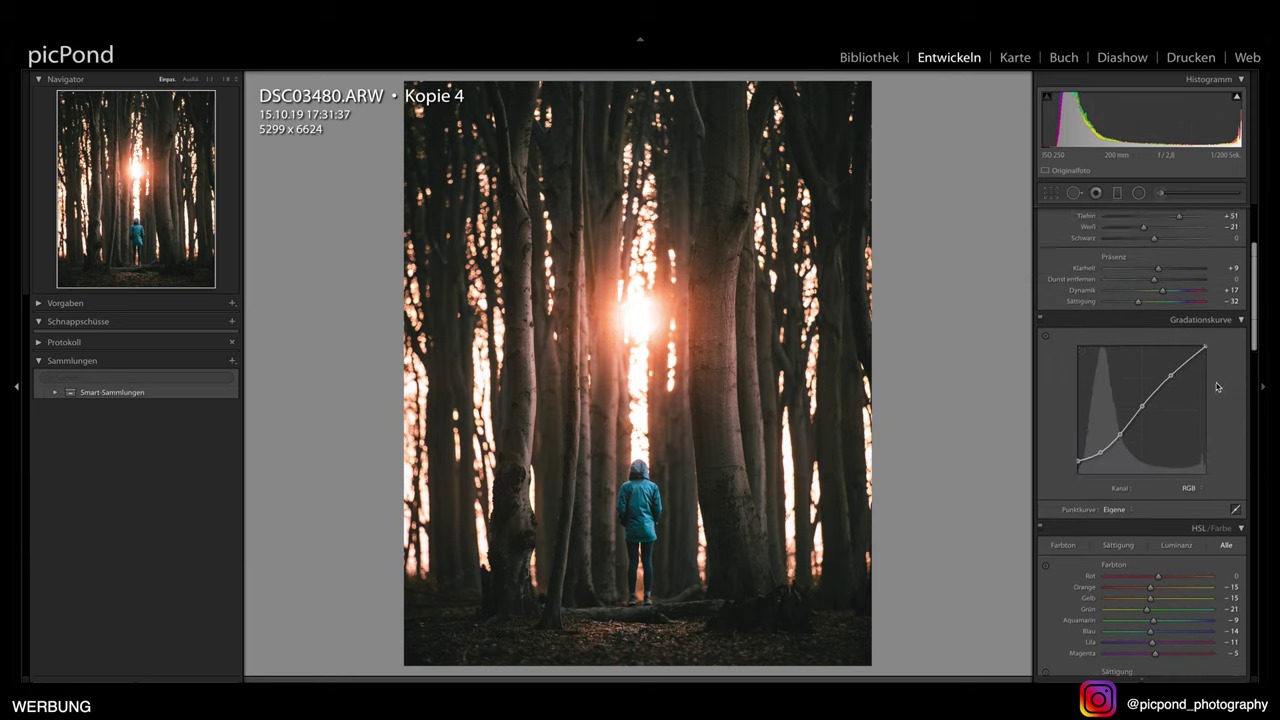
{"action": "left_click_drag", "start_coordinate": [1139, 330], "coordinate": [1136, 331]}
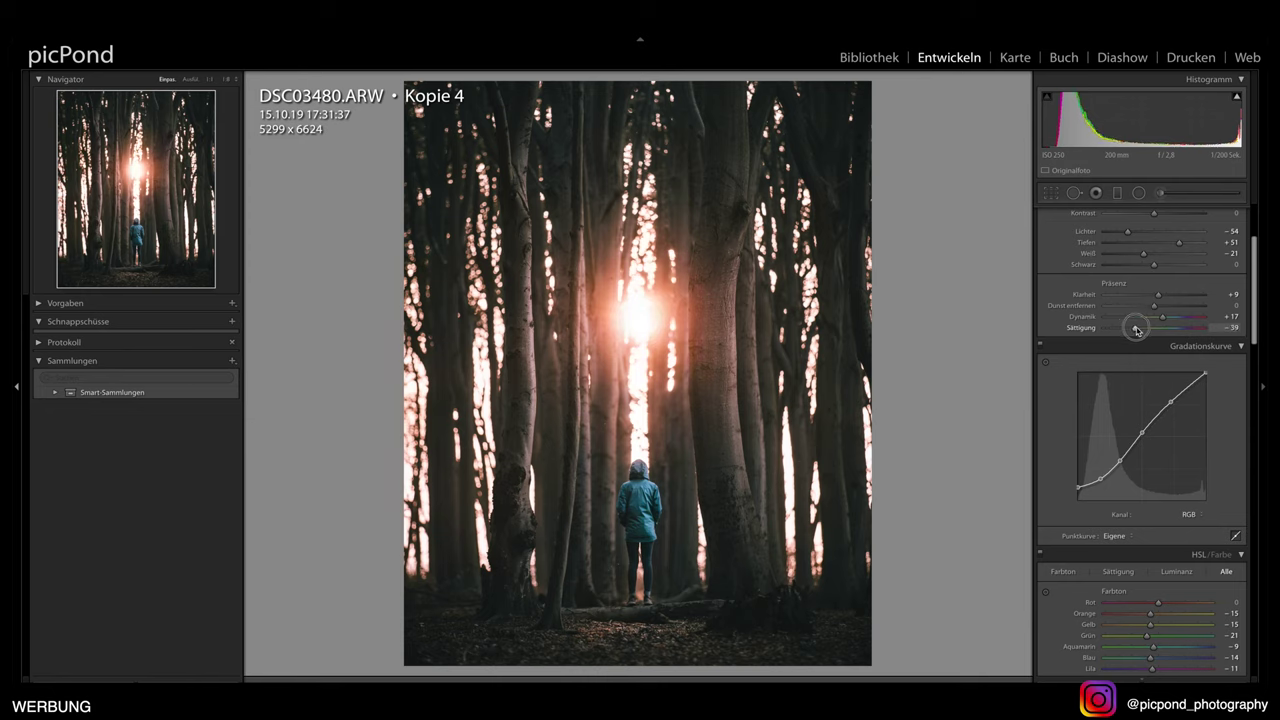
{"action": "scroll", "coordinate": [1138, 320], "scroll_direction": "up", "scroll_amount": 5}
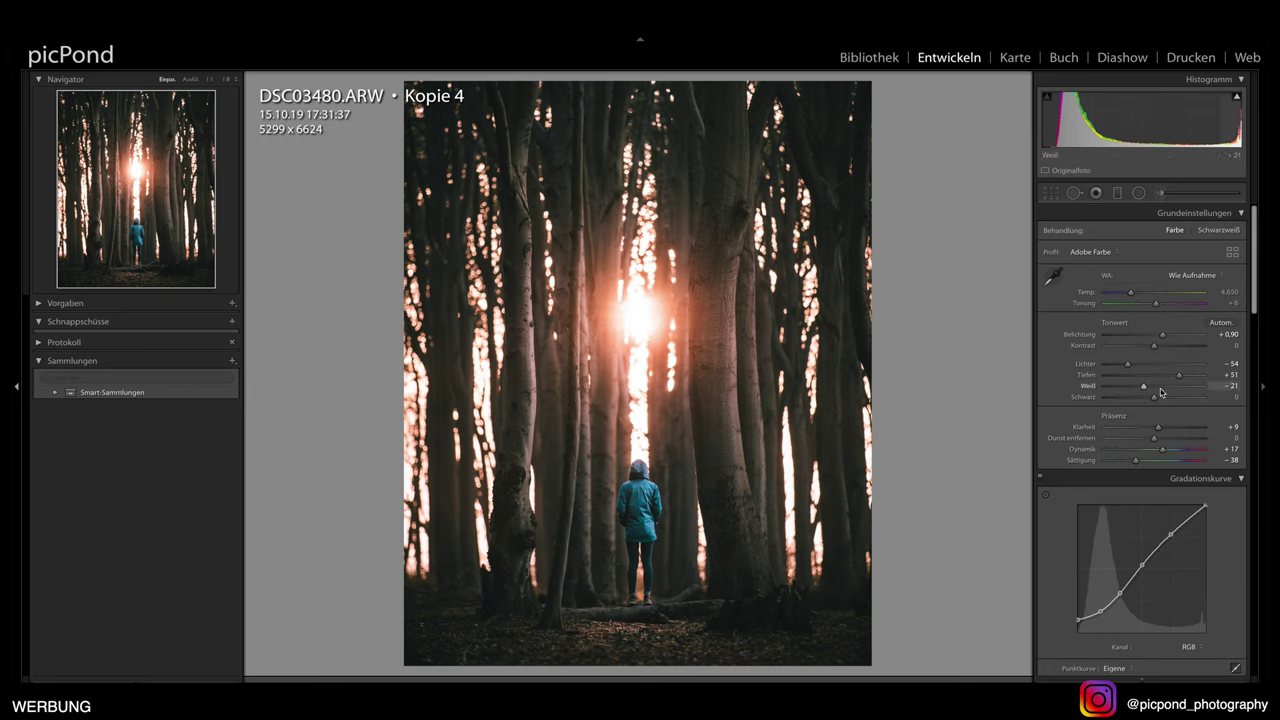
{"action": "scroll", "coordinate": [1158, 391], "scroll_direction": "down", "scroll_amount": 6}
{"action": "scroll", "coordinate": [1158, 391], "scroll_direction": "down", "scroll_amount": 3}
{"action": "scroll", "coordinate": [1158, 391], "scroll_direction": "up", "scroll_amount": 10}
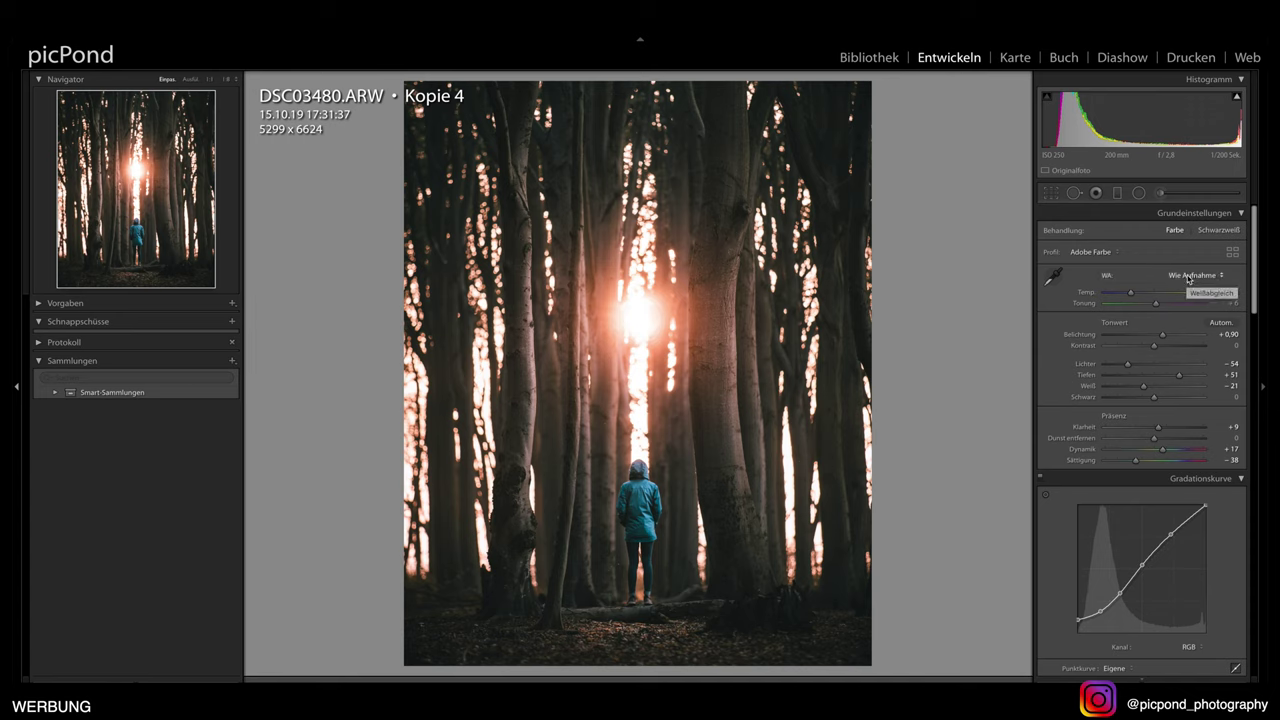
Apply automatic white balance and try warmer and cooler temperature settings
{"action": "left_click", "coordinate": [1188, 278]}
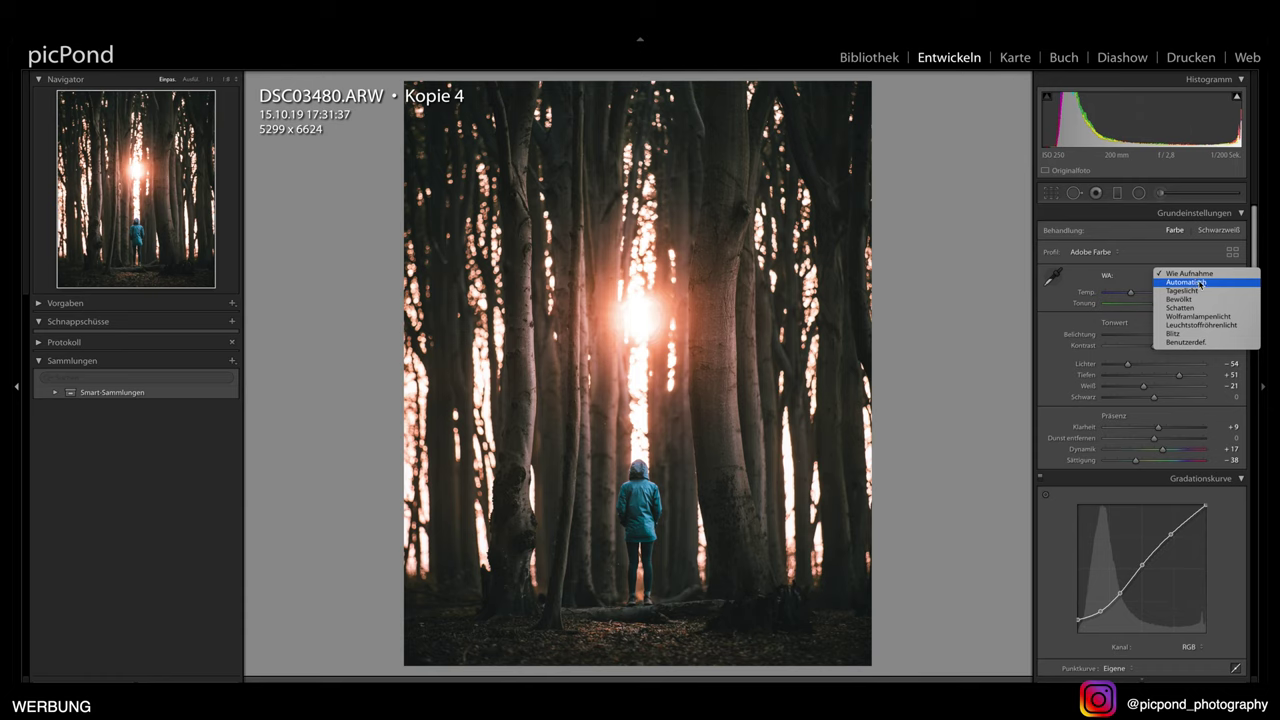
{"action": "left_click", "coordinate": [1201, 283]}
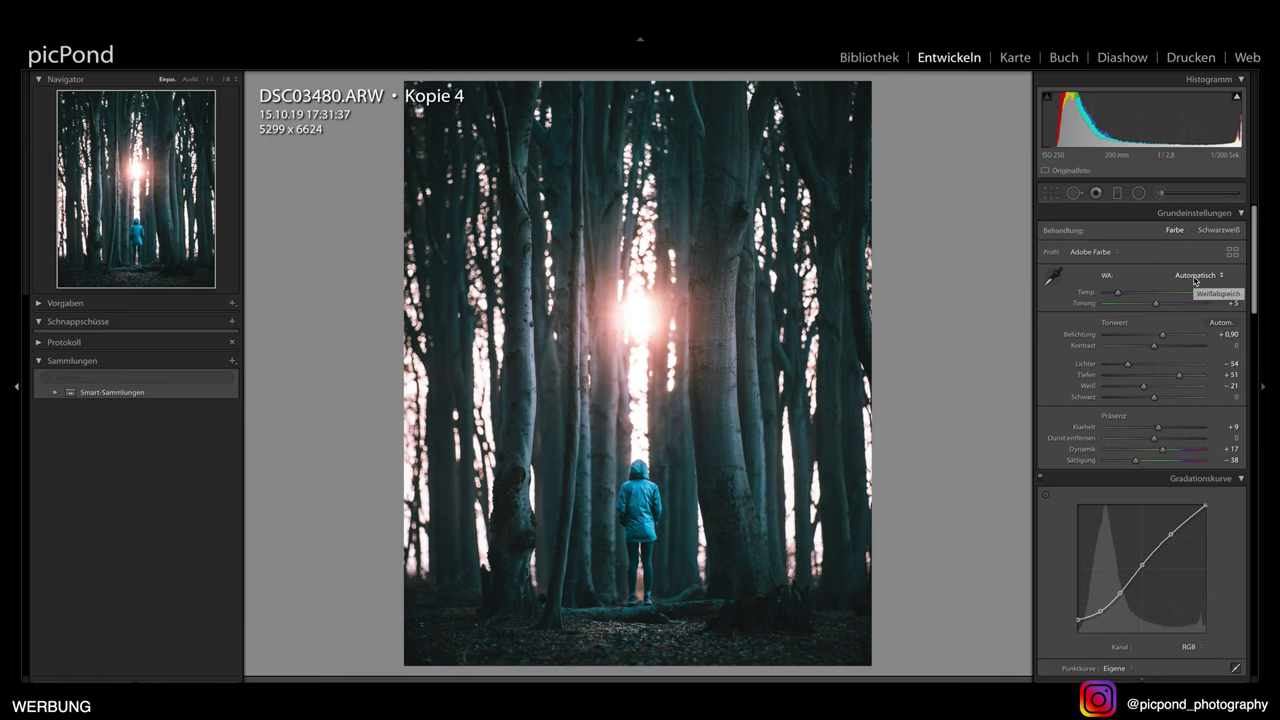
{"action": "left_click", "coordinate": [1118, 292]}
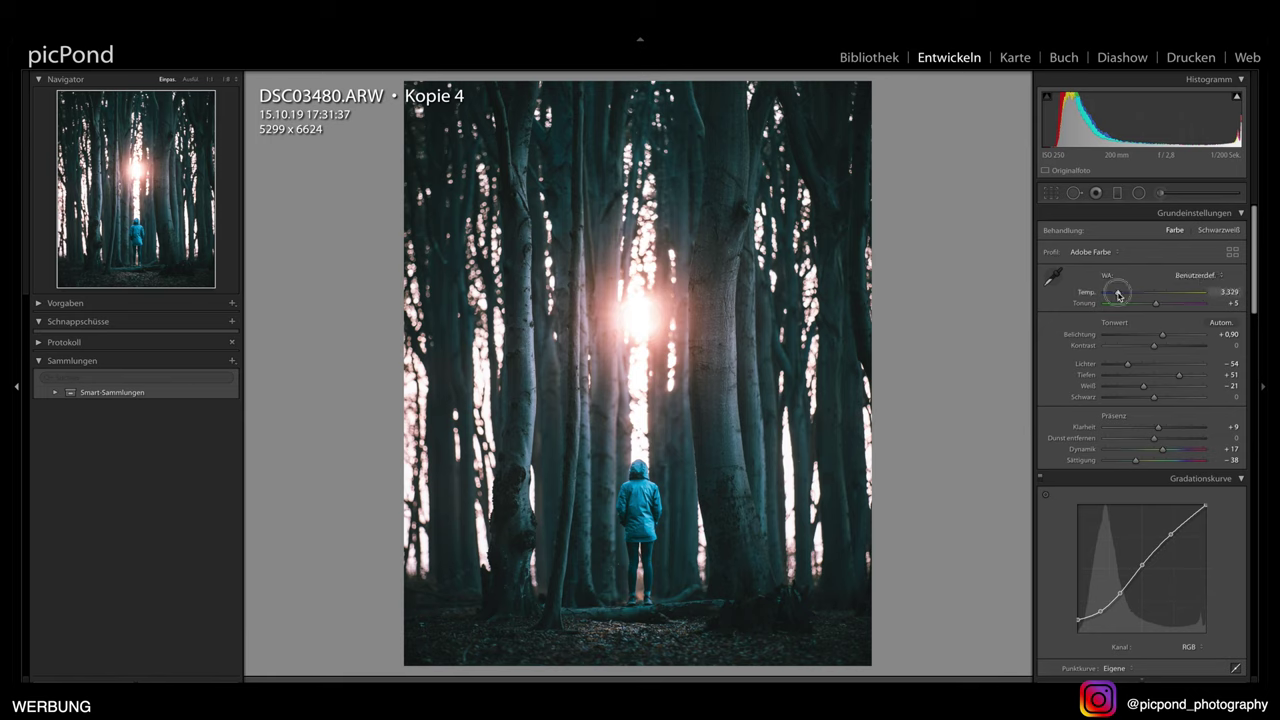
{"action": "left_click_drag", "start_coordinate": [1118, 295], "coordinate": [1133, 295]}
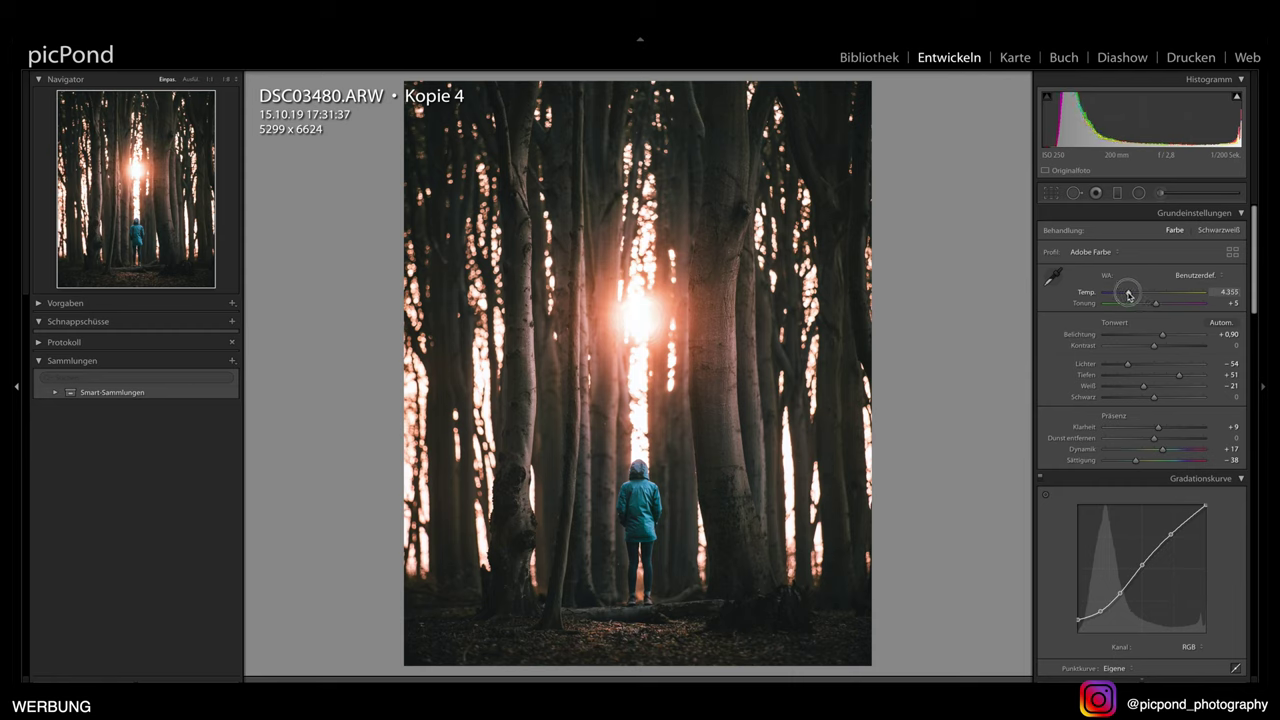
{"action": "left_click_drag", "start_coordinate": [1133, 295], "coordinate": [1124, 295]}
Compare the Tageslicht, Schatten and Automatisch presets, then set Temp to 4,161 with tint +5
{"action": "left_click", "coordinate": [1195, 275]}
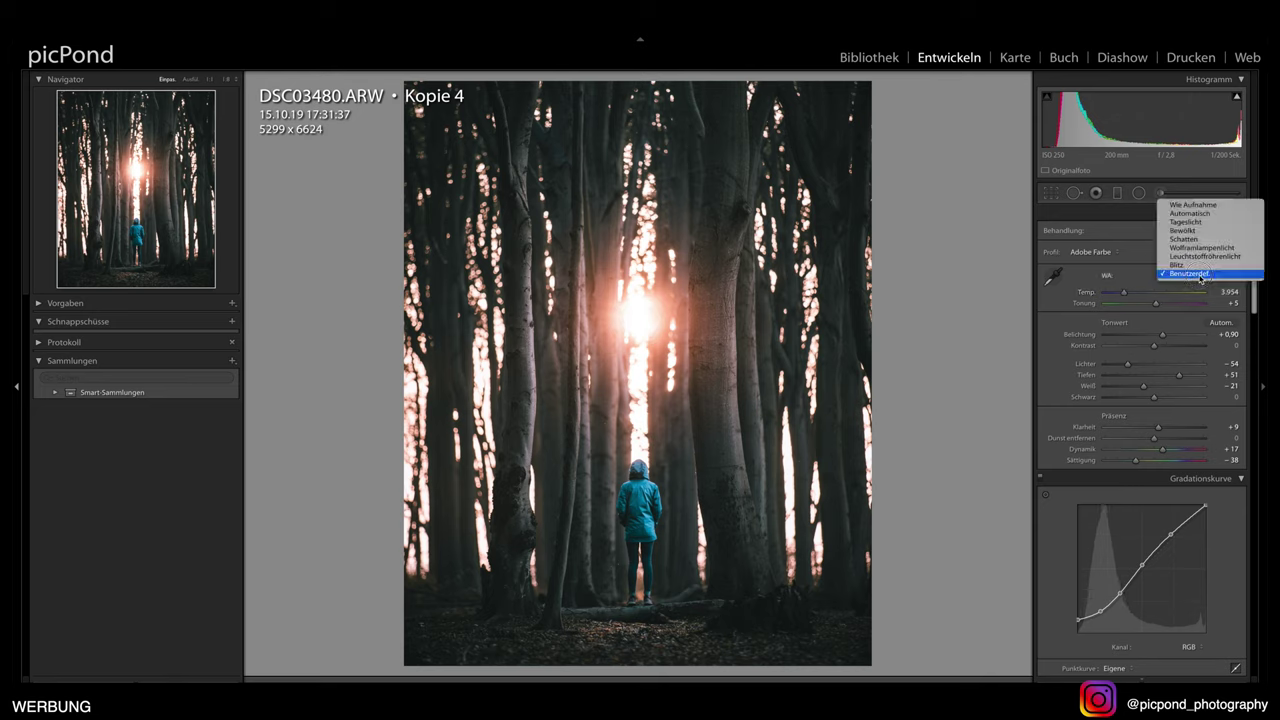
{"action": "left_click", "coordinate": [1213, 222]}
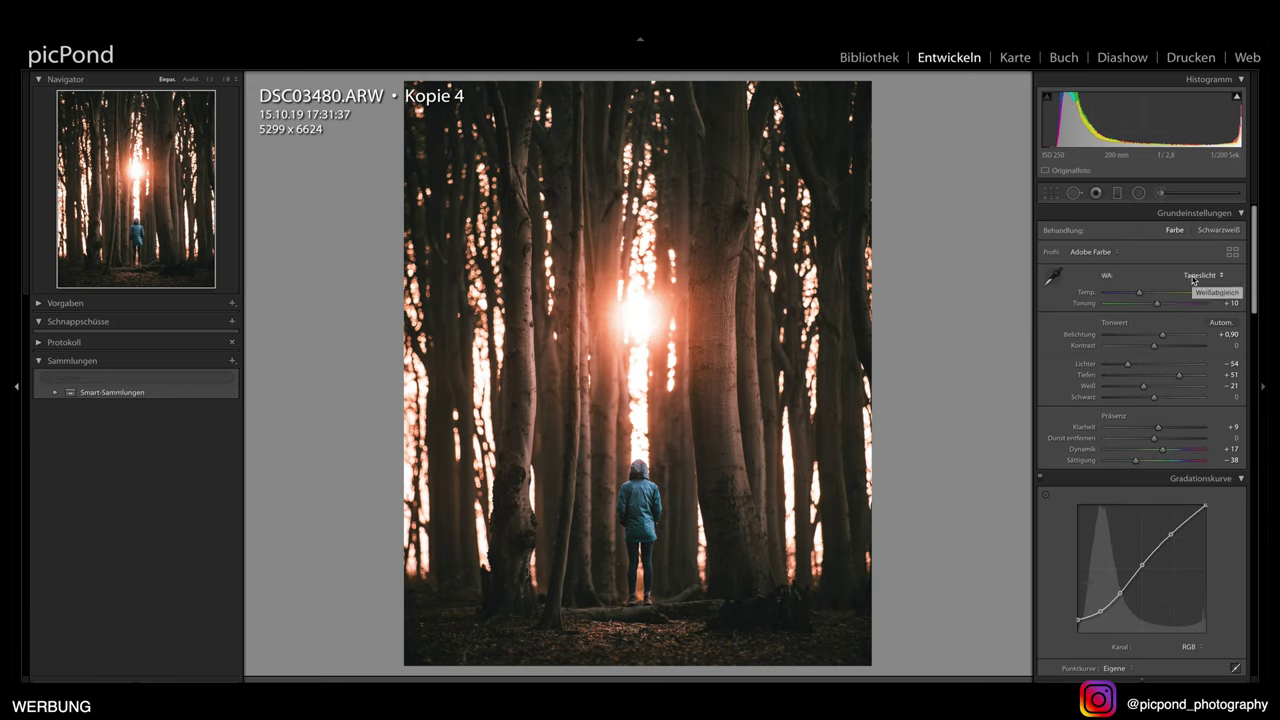
{"action": "left_click", "coordinate": [1192, 281]}
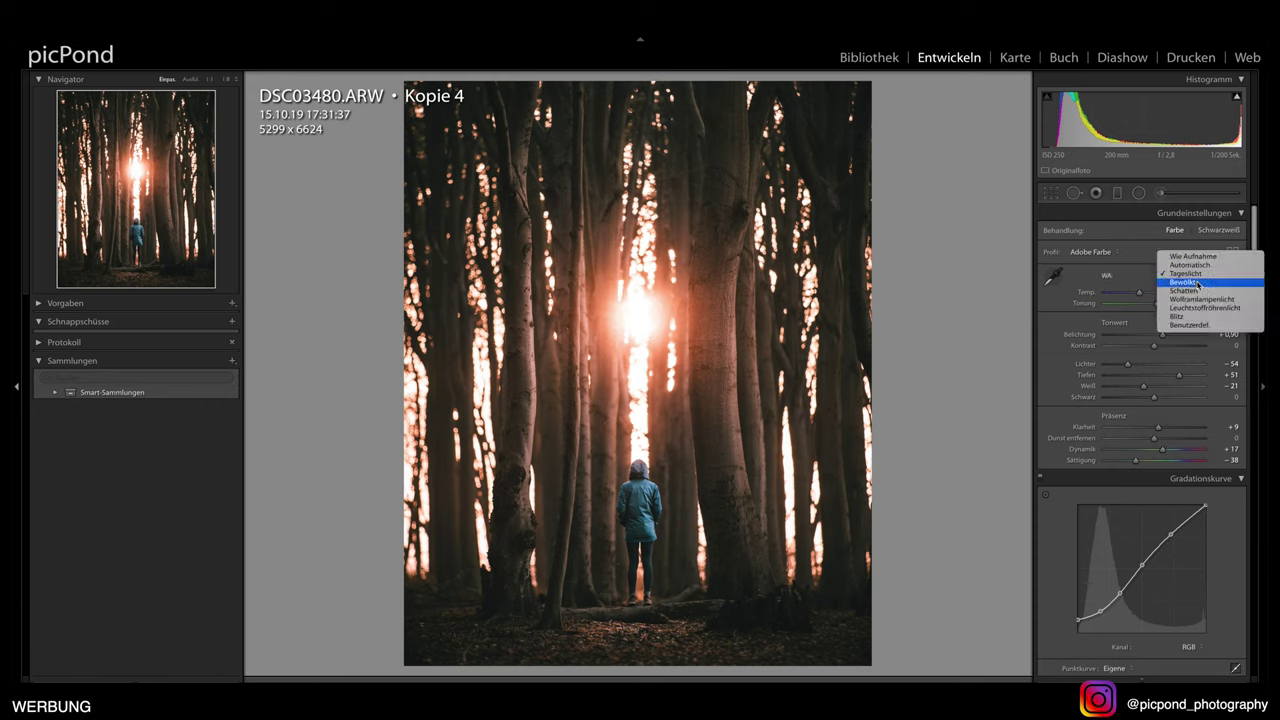
{"action": "left_click", "coordinate": [1206, 292]}
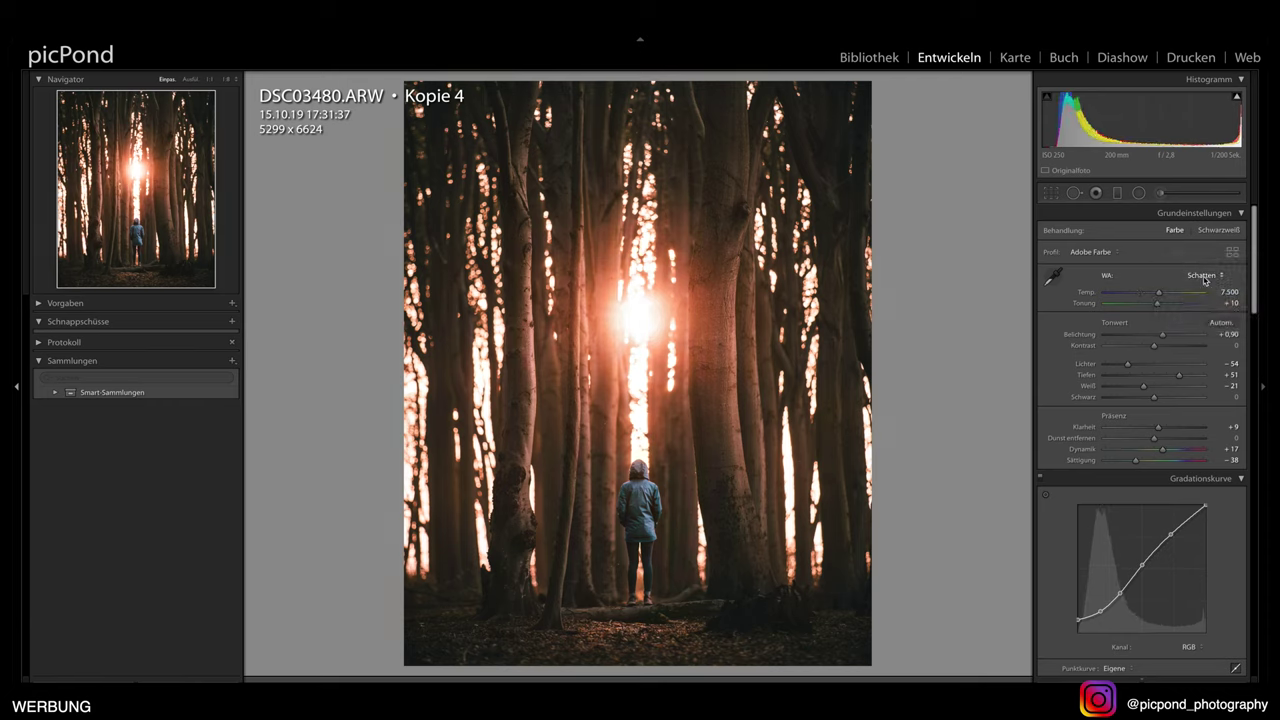
{"action": "left_click", "coordinate": [1205, 277]}
{"action": "left_click", "coordinate": [1197, 275]}
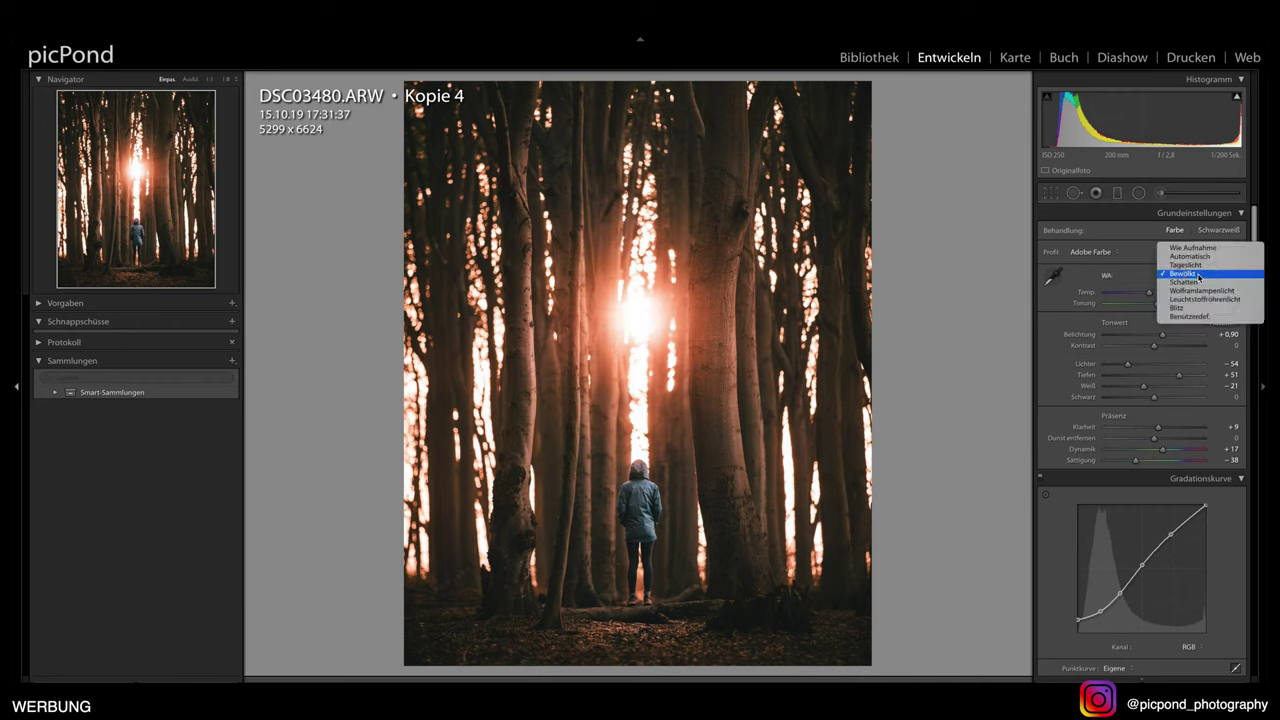
{"action": "left_click", "coordinate": [1213, 258]}
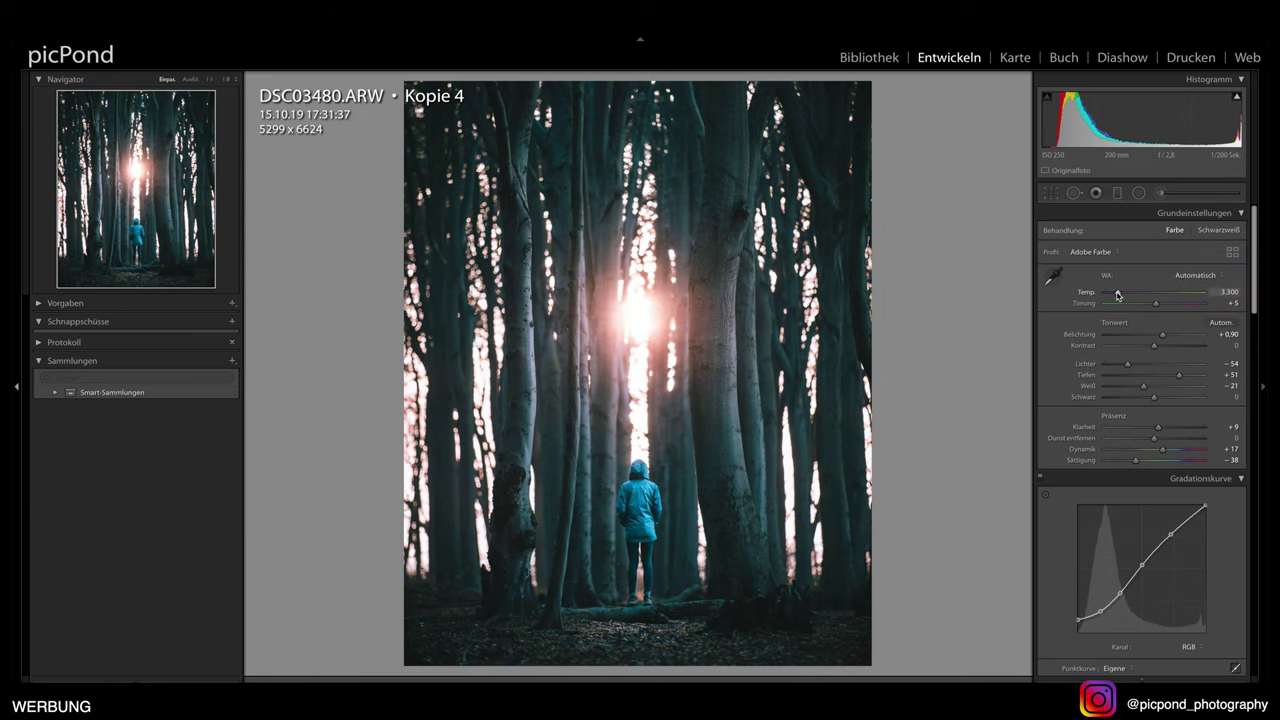
{"action": "left_click_drag", "start_coordinate": [1118, 294], "coordinate": [1126, 296]}
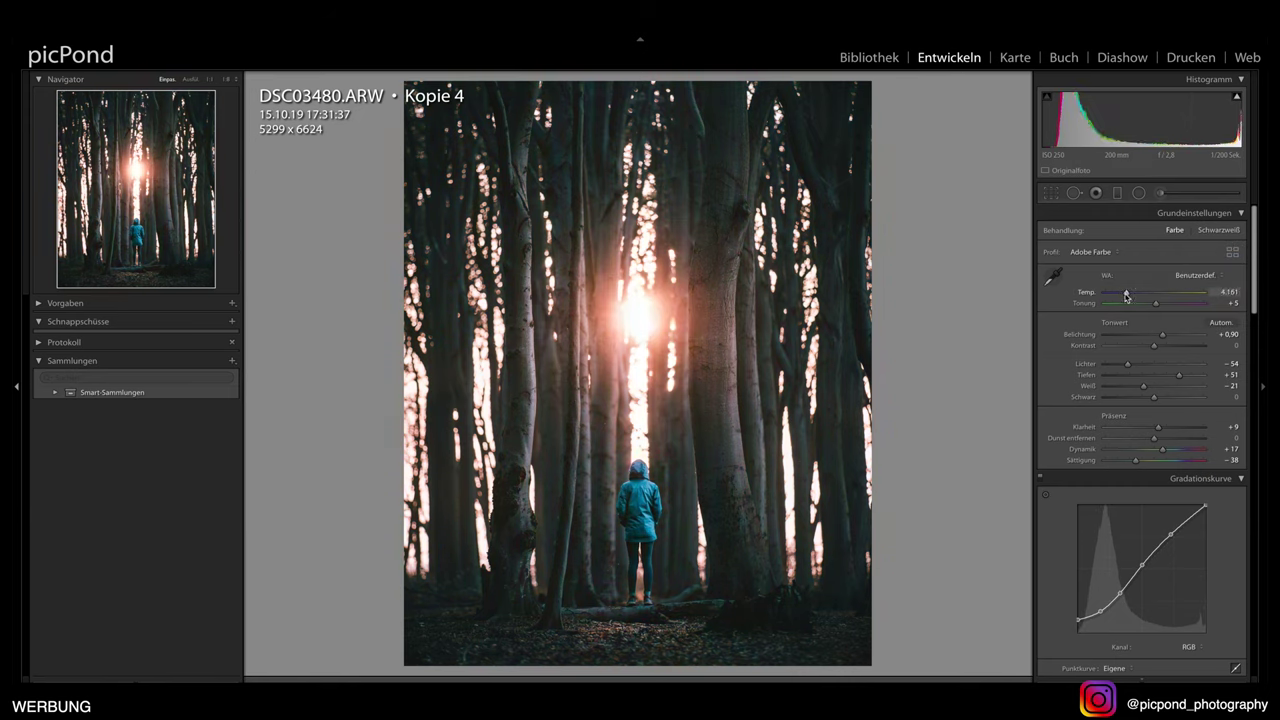
{"action": "left_click", "coordinate": [1126, 295]}
In the HSL panel, set the Orange hue to −1 and the Gelb (yellow) hue to −13
{"action": "scroll", "coordinate": [1136, 451], "scroll_direction": "down", "scroll_amount": 3}
{"action": "scroll", "coordinate": [1138, 420], "scroll_direction": "down", "scroll_amount": 3}
{"action": "scroll", "coordinate": [1145, 370], "scroll_direction": "down", "scroll_amount": 2}
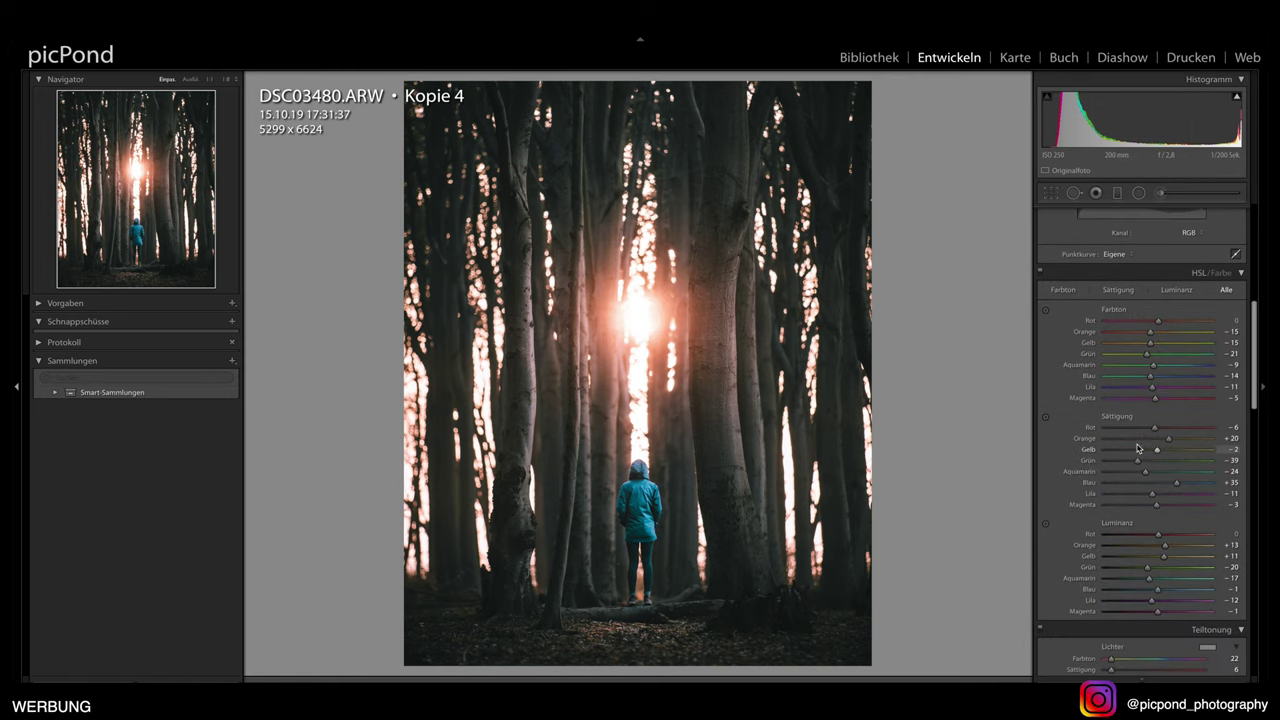
{"action": "scroll", "coordinate": [1153, 310], "scroll_direction": "up", "scroll_amount": 1}
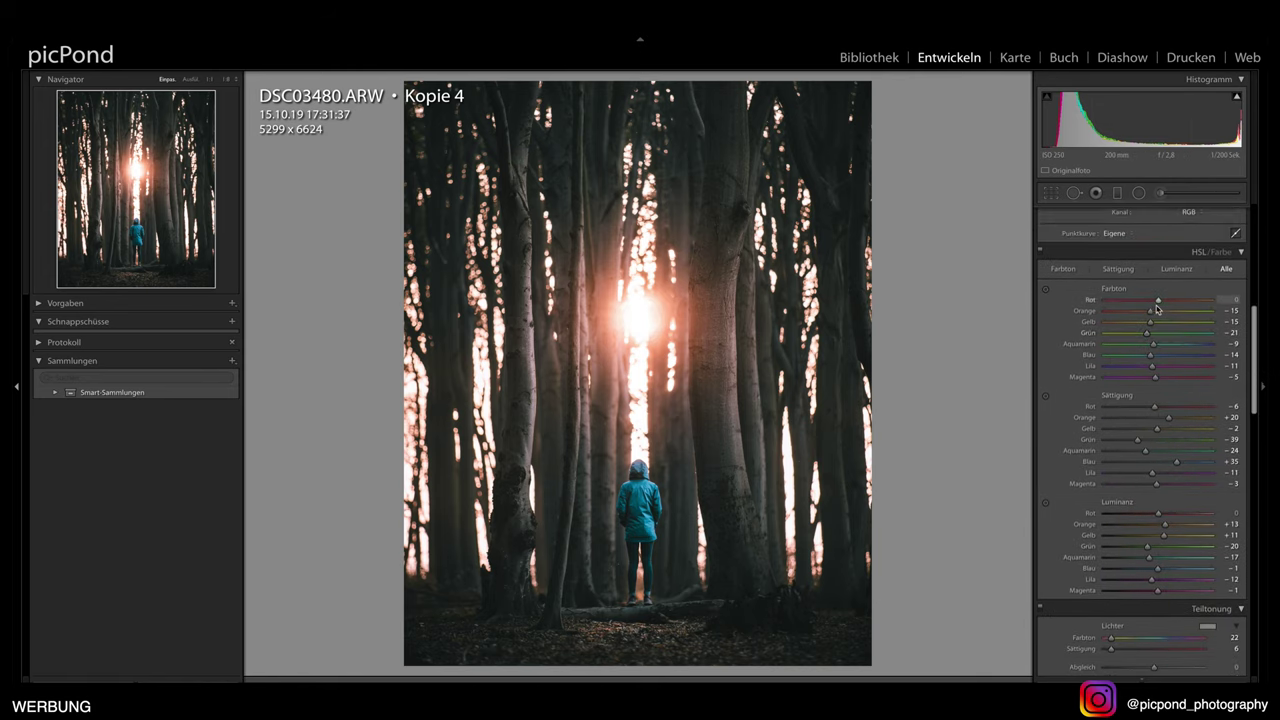
{"action": "left_click_drag", "start_coordinate": [1151, 315], "coordinate": [1160, 317]}
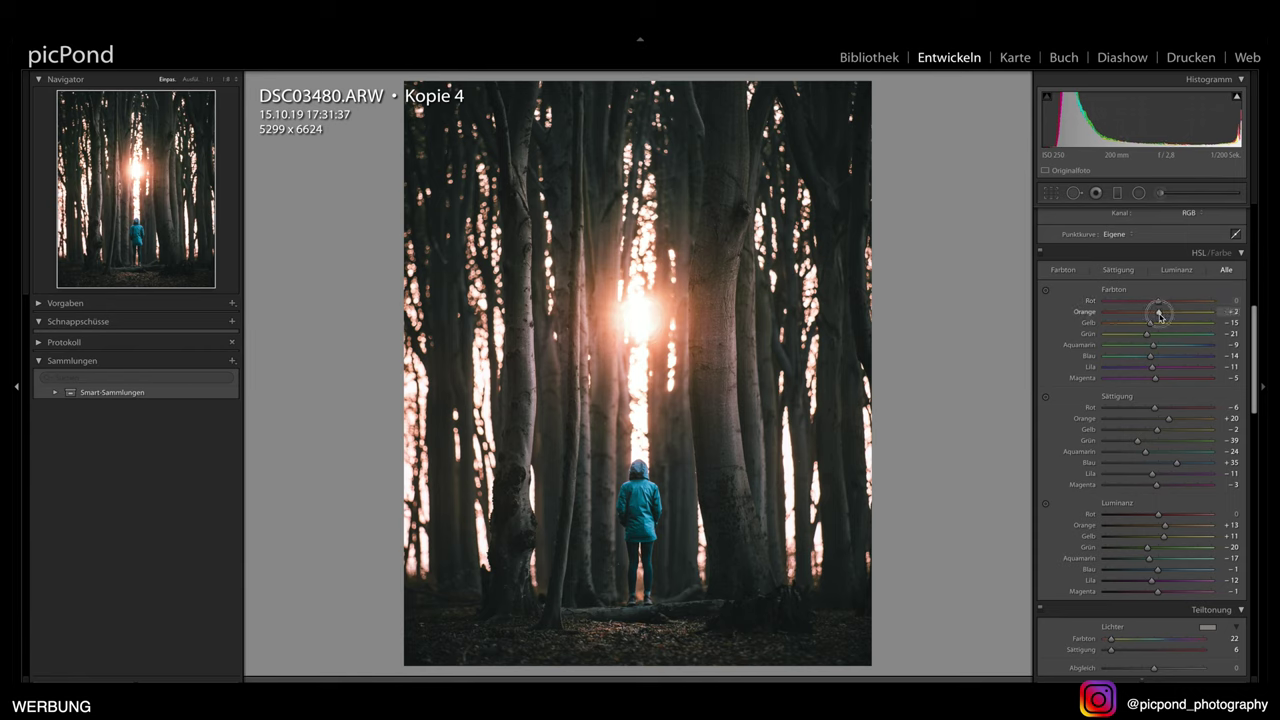
{"action": "left_click_drag", "start_coordinate": [1160, 317], "coordinate": [1151, 323]}
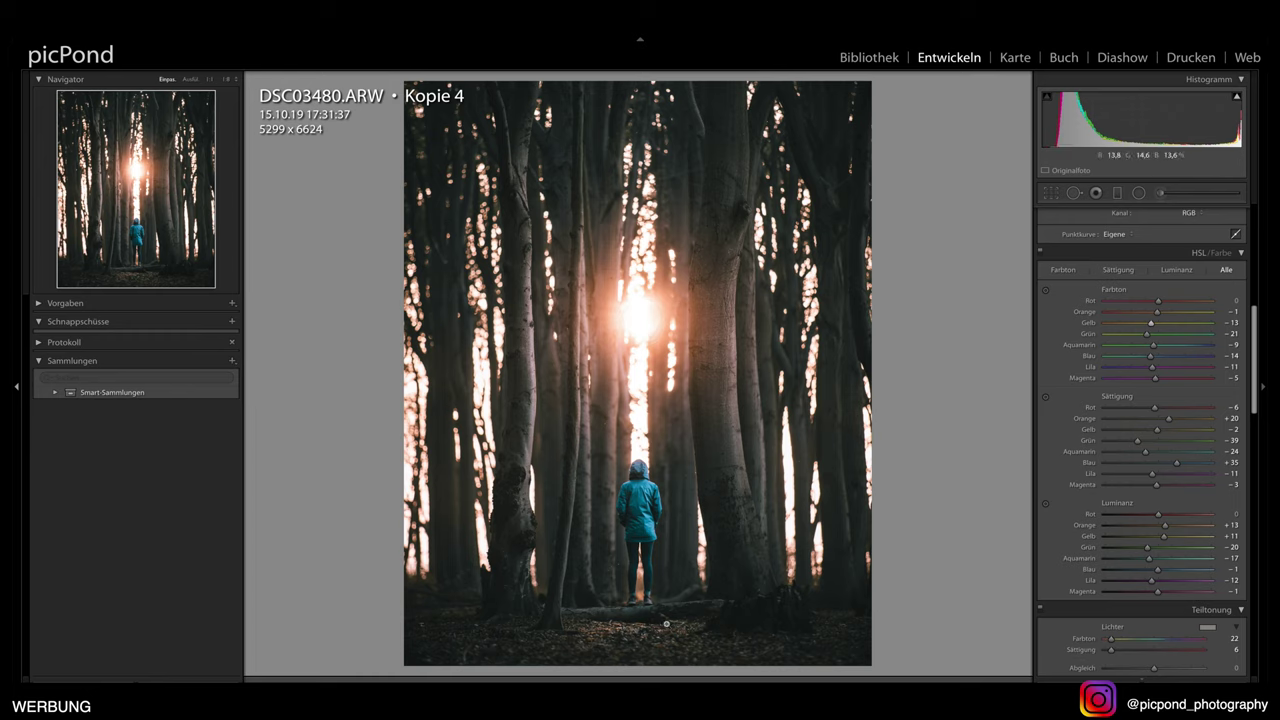
Add a radial filter over the forest floor below the figure's feet with clarity 53, widened across the ground
{"action": "left_click", "coordinate": [1138, 192]}
{"action": "left_click_drag", "start_coordinate": [606, 627], "coordinate": [702, 650]}
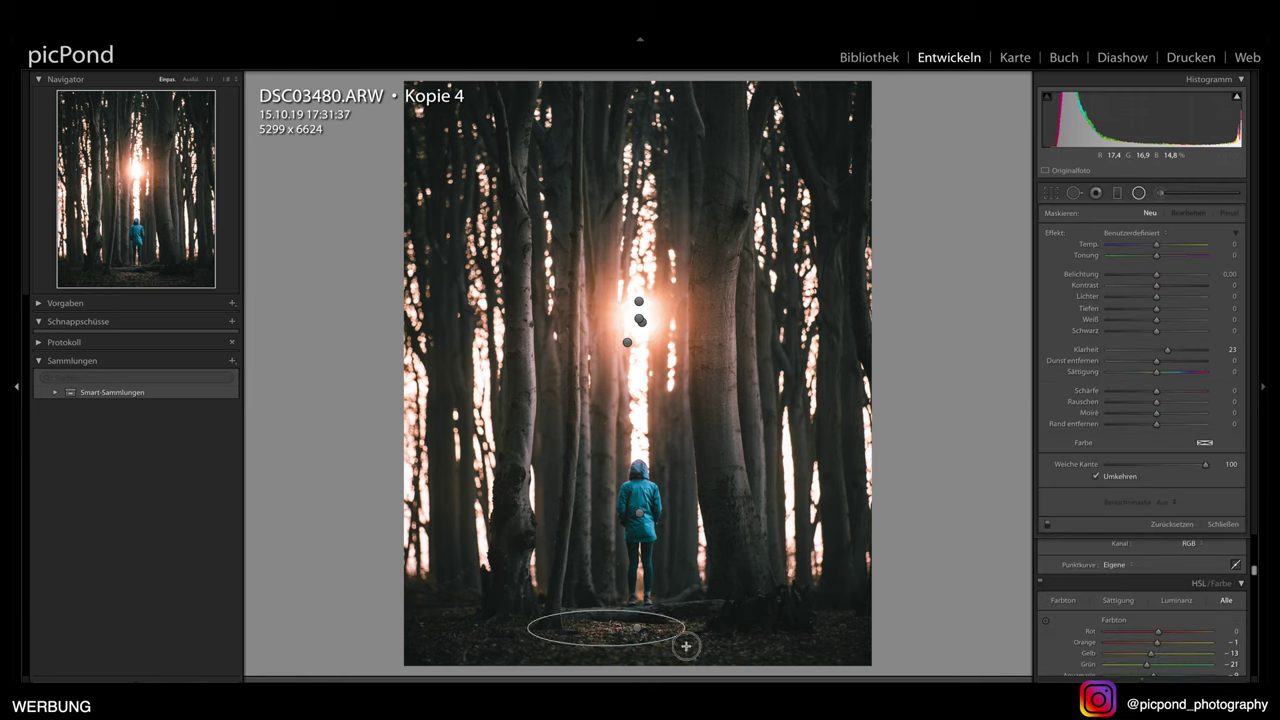
{"action": "left_click_drag", "start_coordinate": [598, 625], "coordinate": [642, 630]}
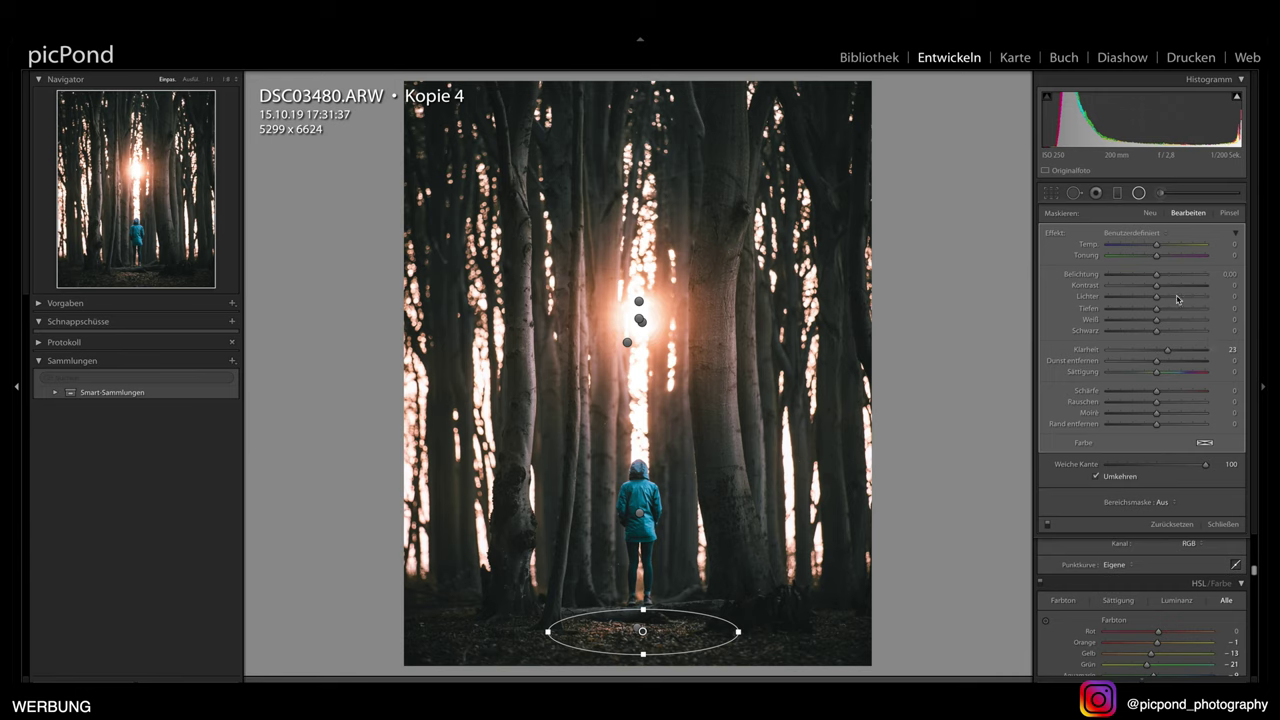
{"action": "left_click_drag", "start_coordinate": [1168, 350], "coordinate": [1182, 352]}
{"action": "left_click_drag", "start_coordinate": [738, 631], "coordinate": [754, 630]}
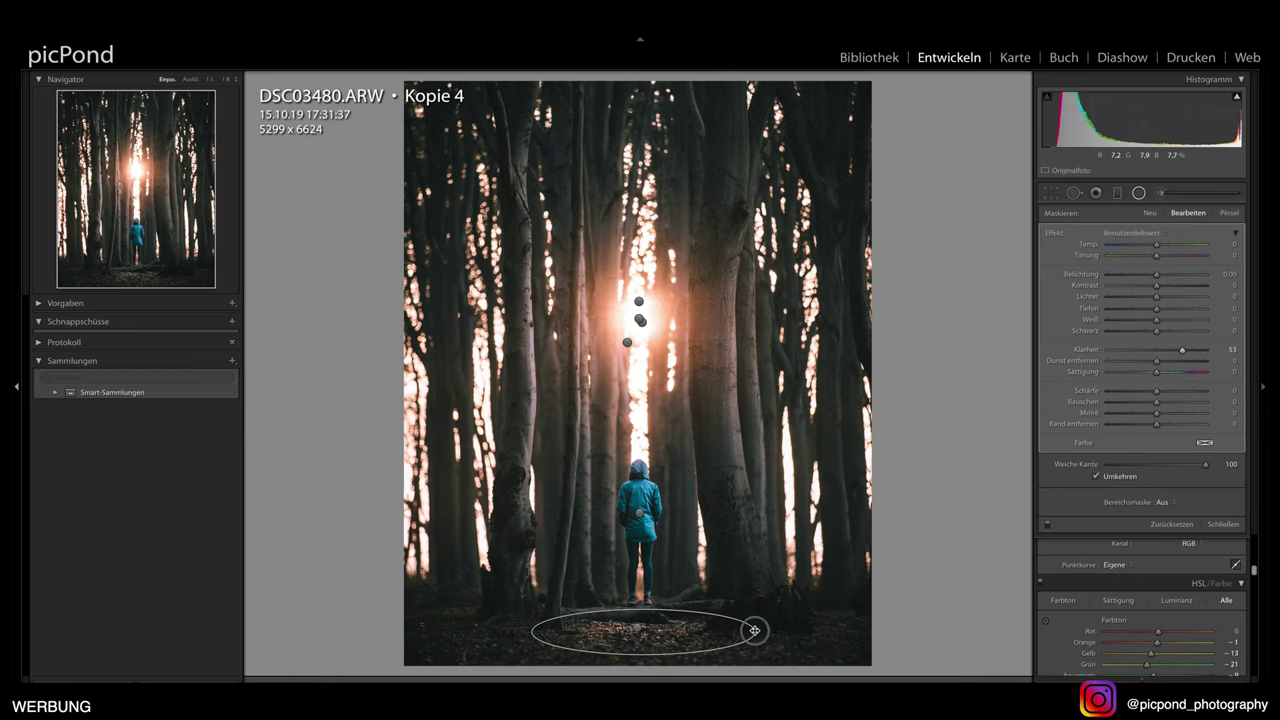
{"action": "left_click_drag", "start_coordinate": [644, 635], "coordinate": [641, 631]}
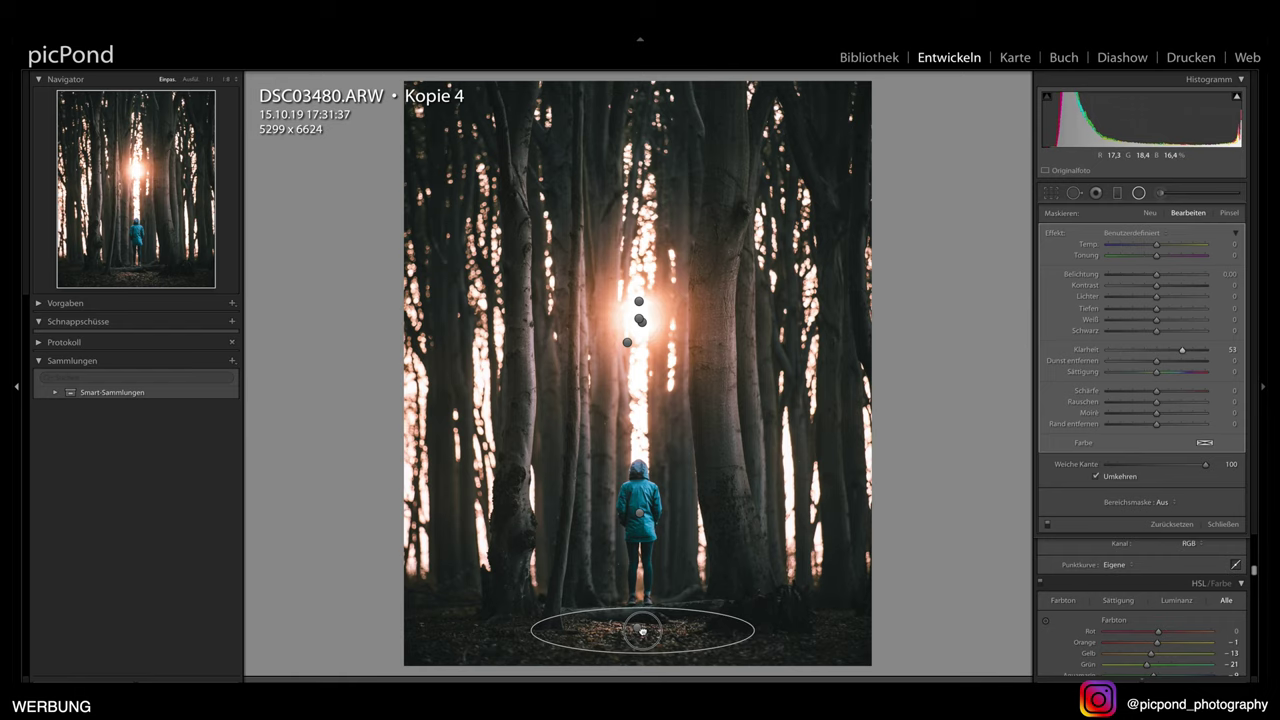
Paint a brush adjustment over the ground with clarity reset, highlights −34 and shadows −44
{"action": "key", "text": "shift+m"}
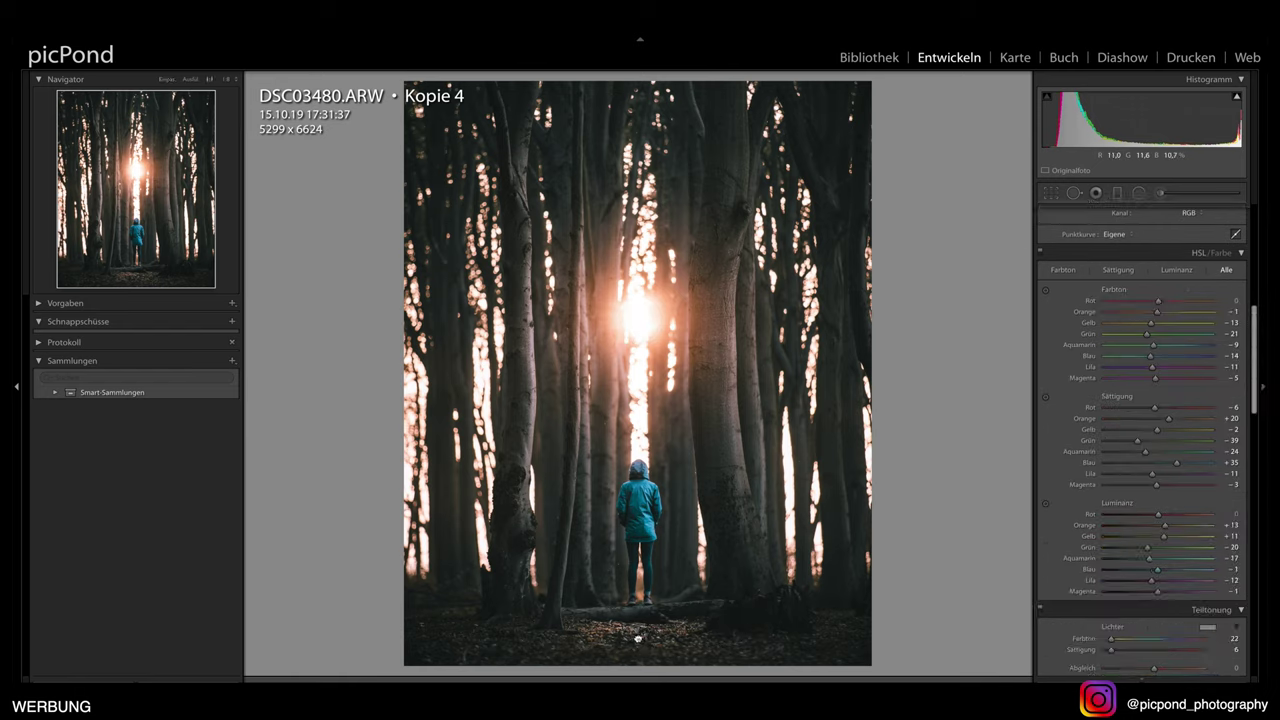
{"action": "left_click", "coordinate": [668, 550]}
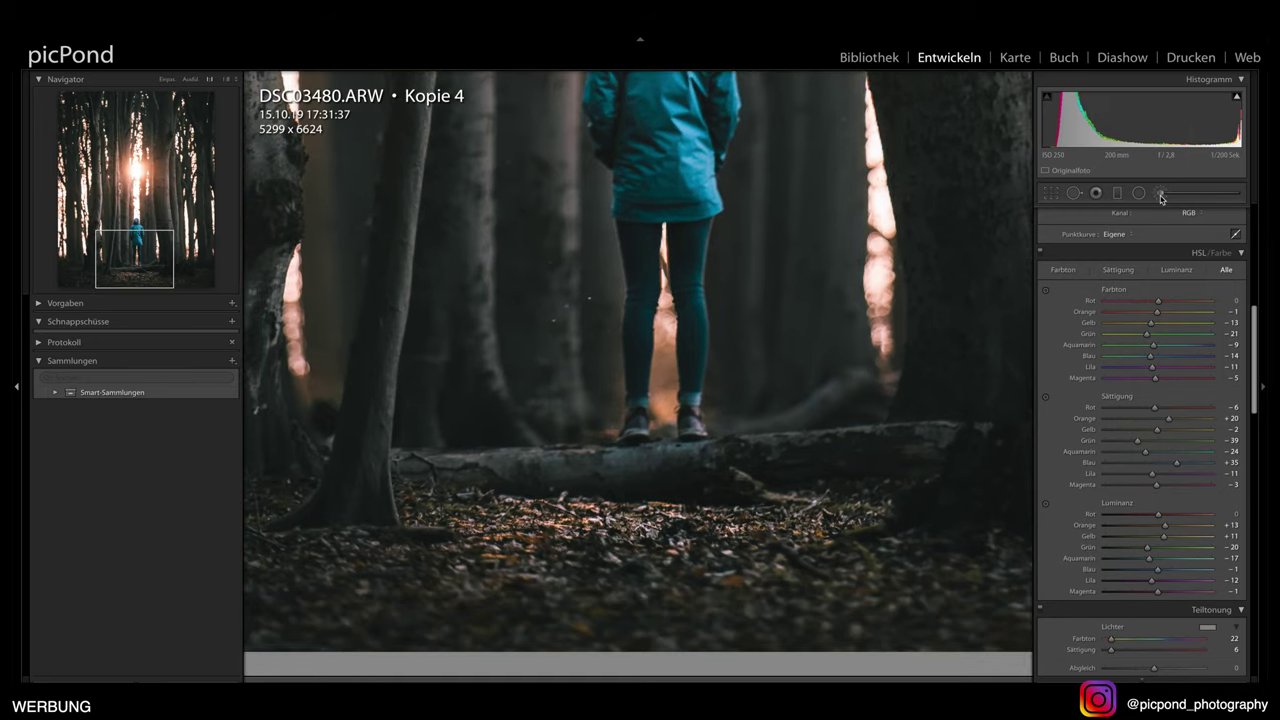
{"action": "left_click", "coordinate": [1160, 192]}
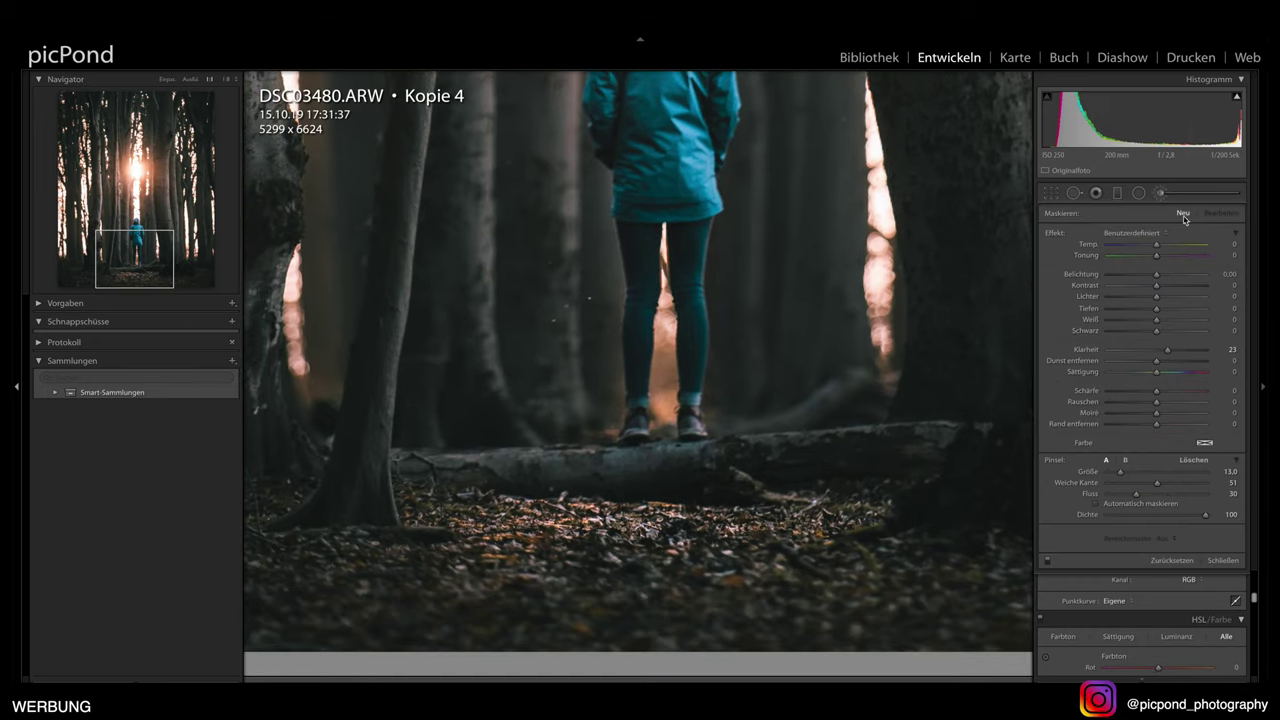
{"action": "double_click", "coordinate": [1057, 238]}
{"action": "left_click", "coordinate": [1136, 309]}
{"action": "left_click_drag", "start_coordinate": [1149, 297], "coordinate": [1139, 297]}
{"action": "scroll", "coordinate": [629, 586], "scroll_direction": "up", "scroll_amount": 3}
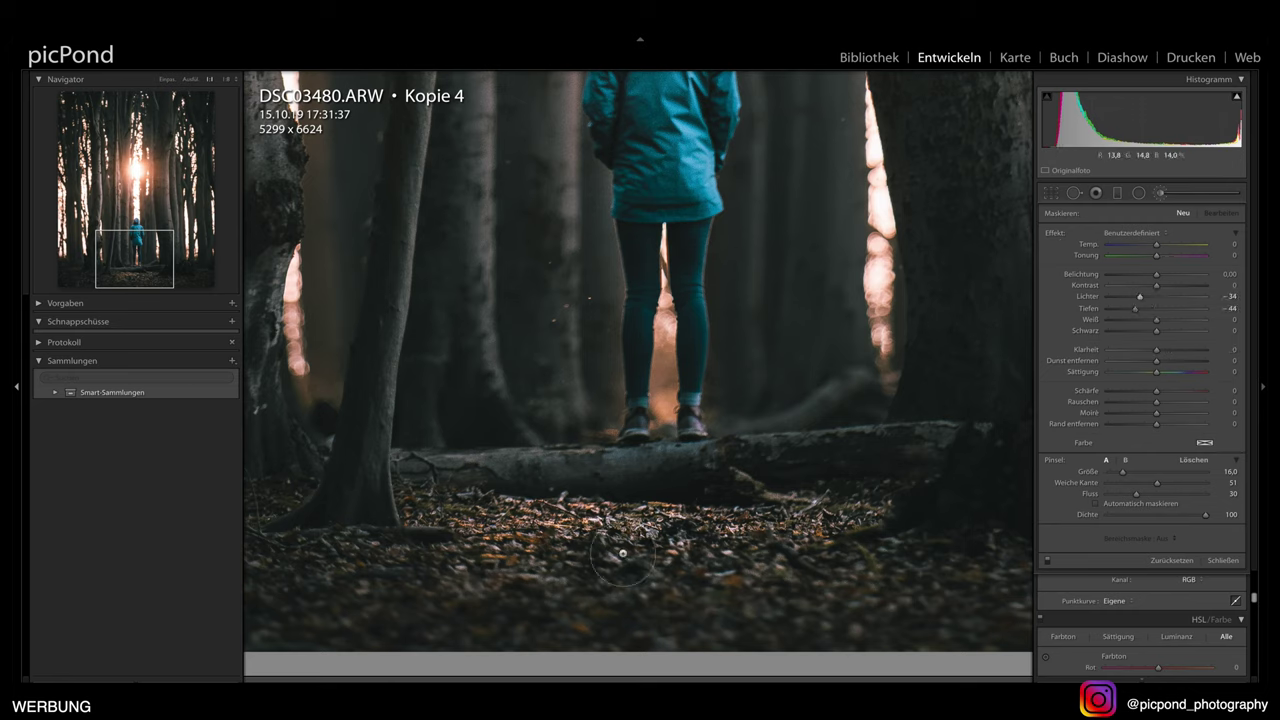
{"action": "mouse_move", "coordinate": [580, 565]}
{"action": "left_mouse_down"}
{"action": "mouse_move", "coordinate": [625, 566]}
{"action": "mouse_move", "coordinate": [602, 602]}
{"action": "mouse_move", "coordinate": [690, 550]}
{"action": "mouse_move", "coordinate": [640, 560]}
{"action": "left_mouse_up"}
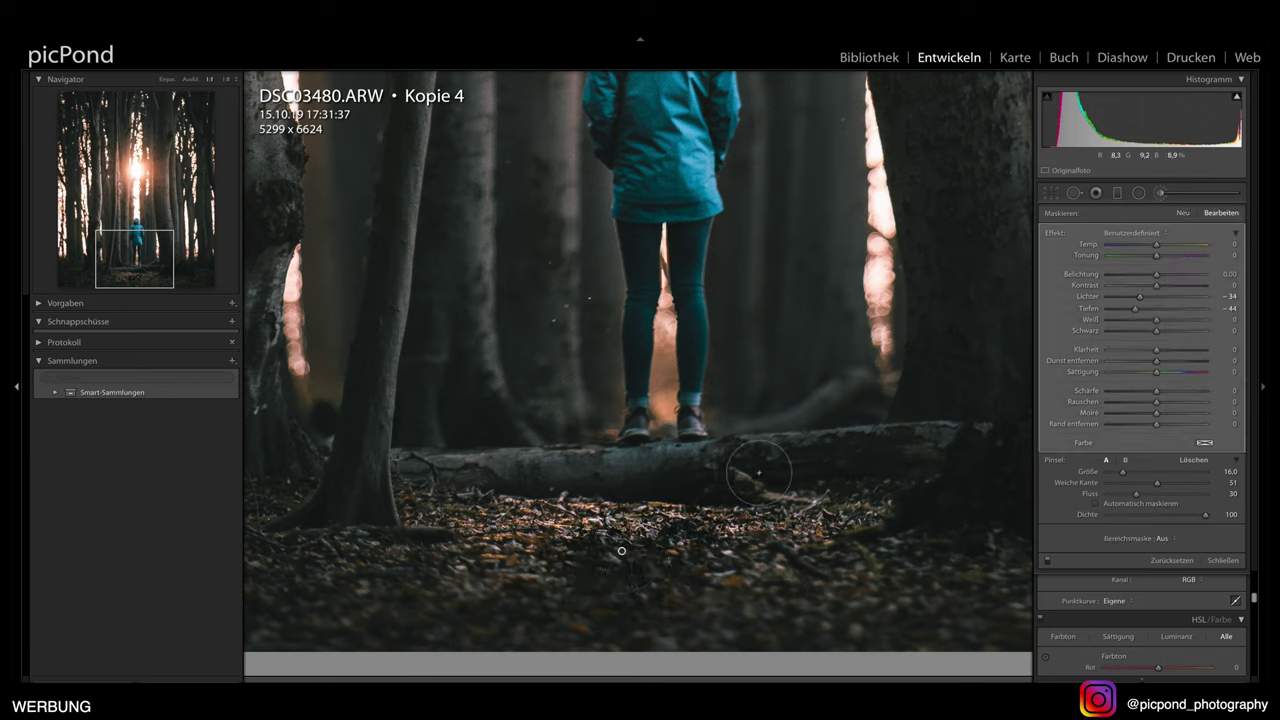
Soften the painted brush's shadow reduction to −23 and close the brush
{"action": "key", "text": "k"}
{"action": "left_click", "coordinate": [710, 476]}
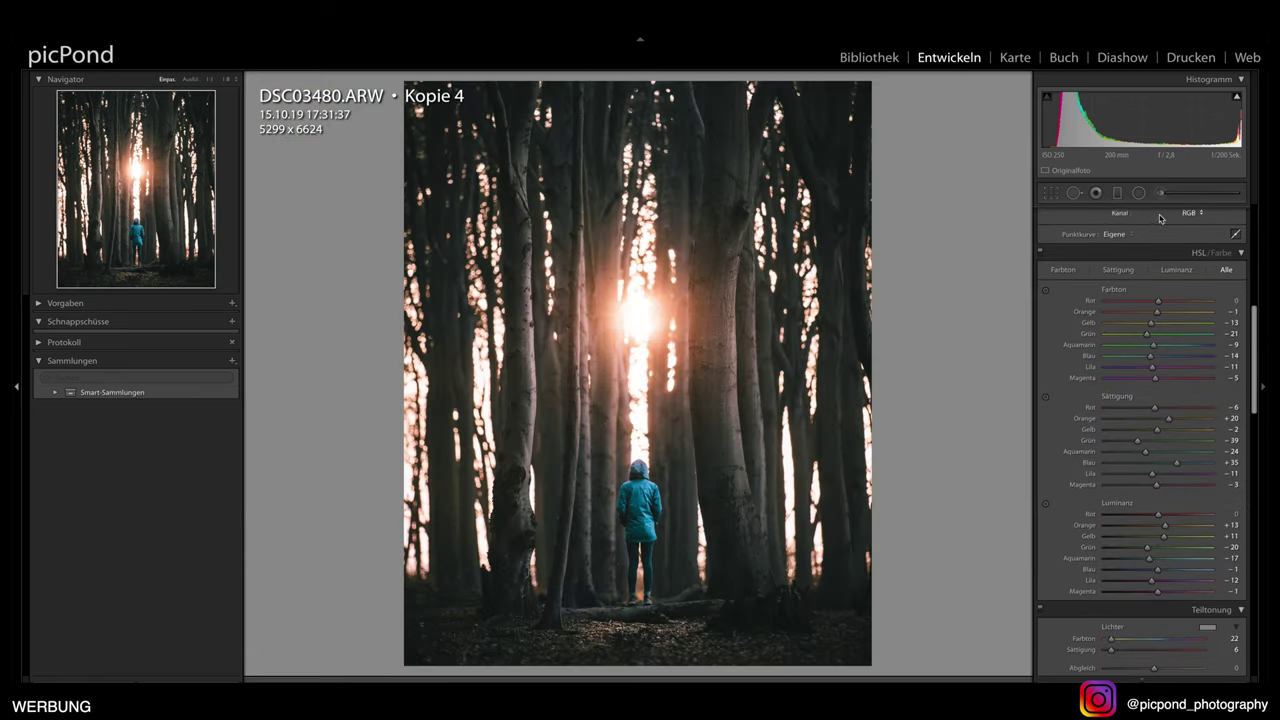
{"action": "key", "text": "k"}
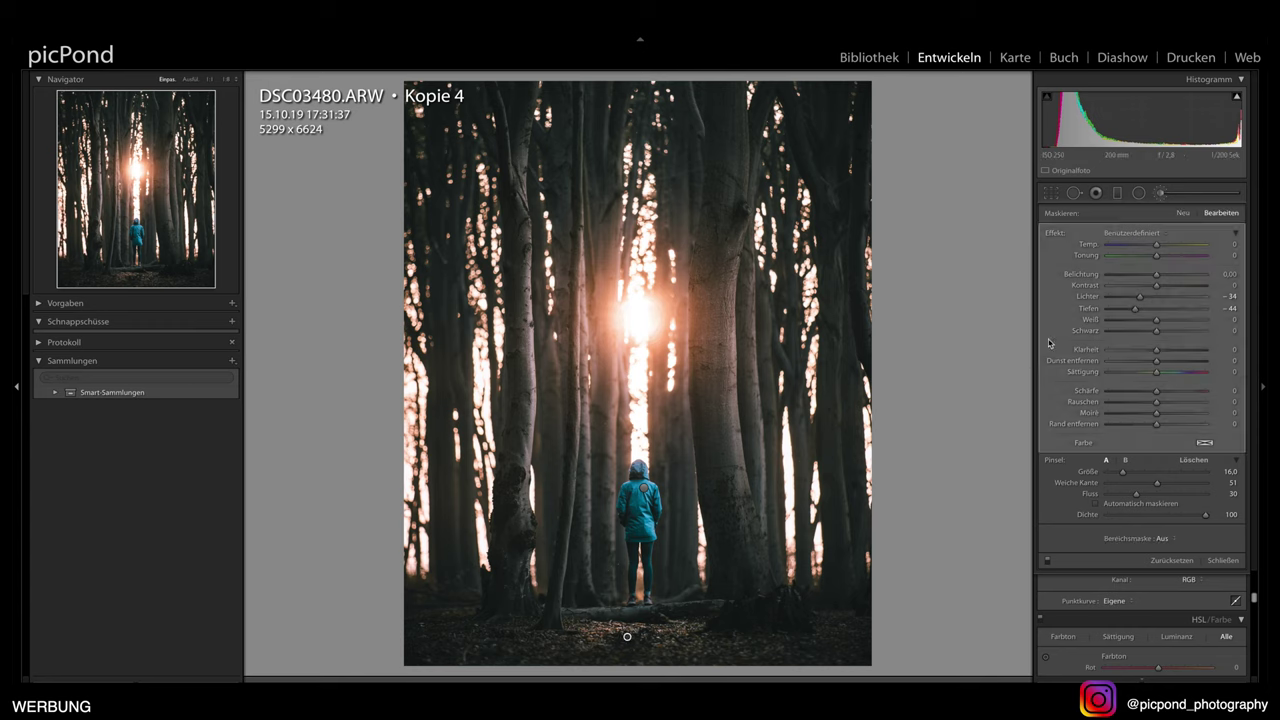
{"action": "left_click", "coordinate": [1145, 312]}
{"action": "key", "text": "k"}
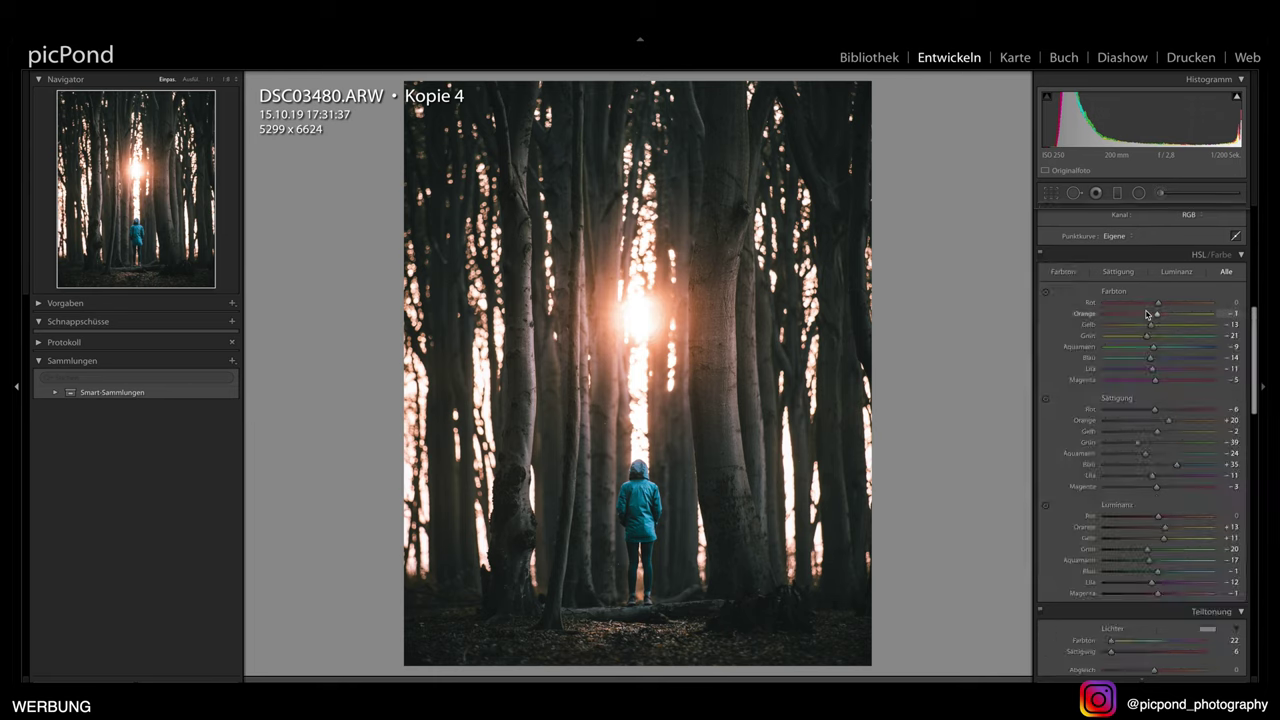
Draw a diagonal graduated filter darkening the right side, highlights −25, then ease its shadows to −12
{"action": "left_click", "coordinate": [1139, 194]}
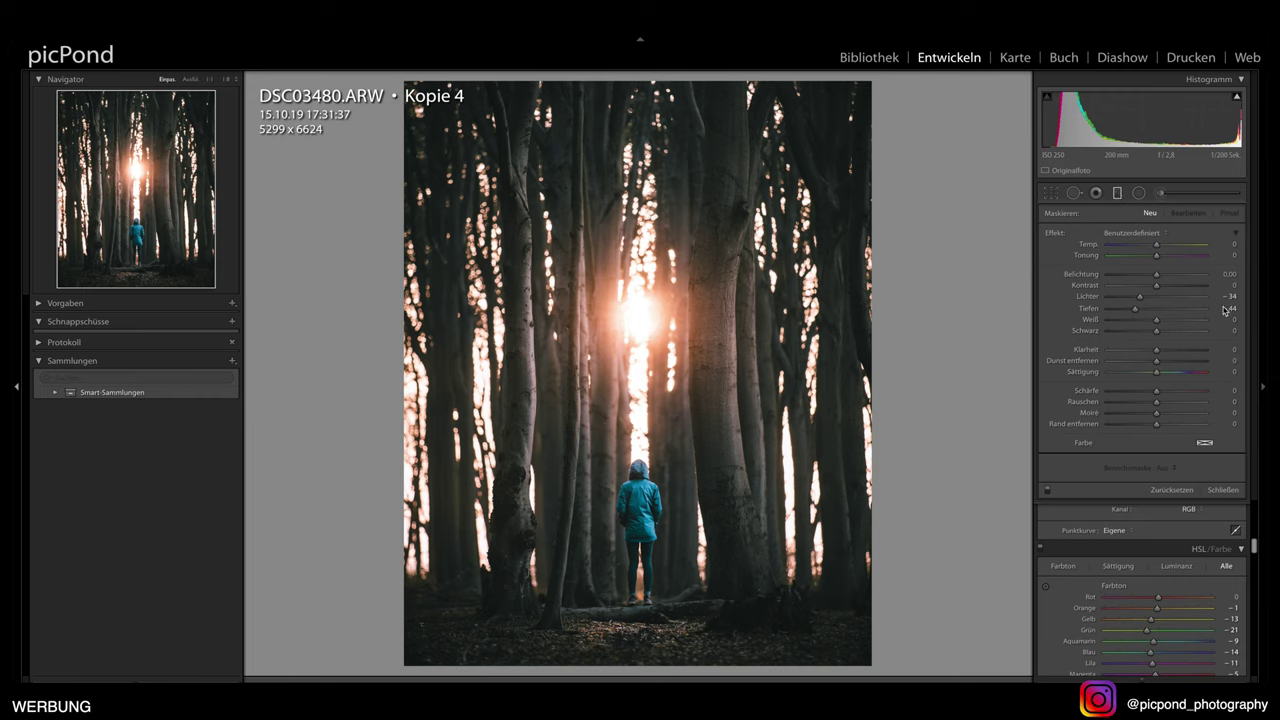
{"action": "left_click_drag", "start_coordinate": [1139, 296], "coordinate": [1140, 308]}
{"action": "left_click_drag", "start_coordinate": [898, 516], "coordinate": [708, 398]}
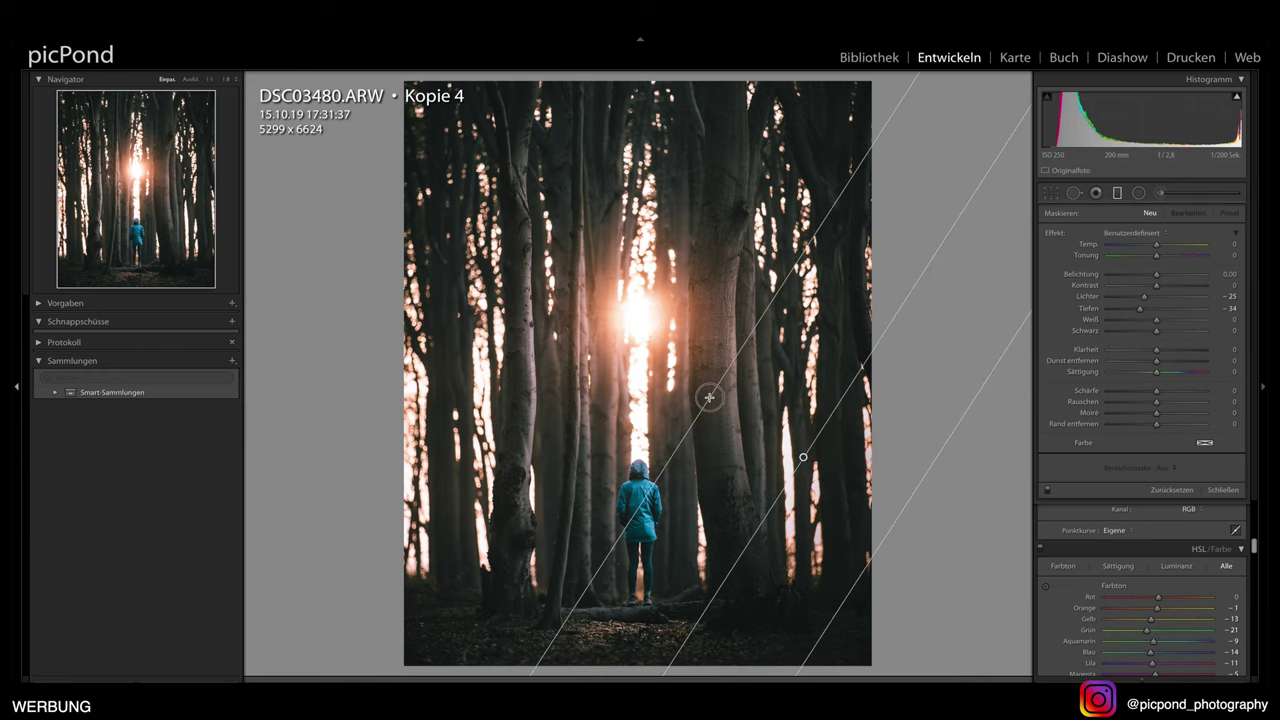
{"action": "left_click_drag", "start_coordinate": [1139, 308], "coordinate": [1149, 298]}
Add a second diagonal graduated filter darkening the left side and confirm the gradients
{"action": "mouse_move", "coordinate": [387, 471]}
{"action": "left_mouse_down"}
{"action": "mouse_move", "coordinate": [561, 418]}
{"action": "mouse_move", "coordinate": [581, 375]}
{"action": "left_mouse_up"}
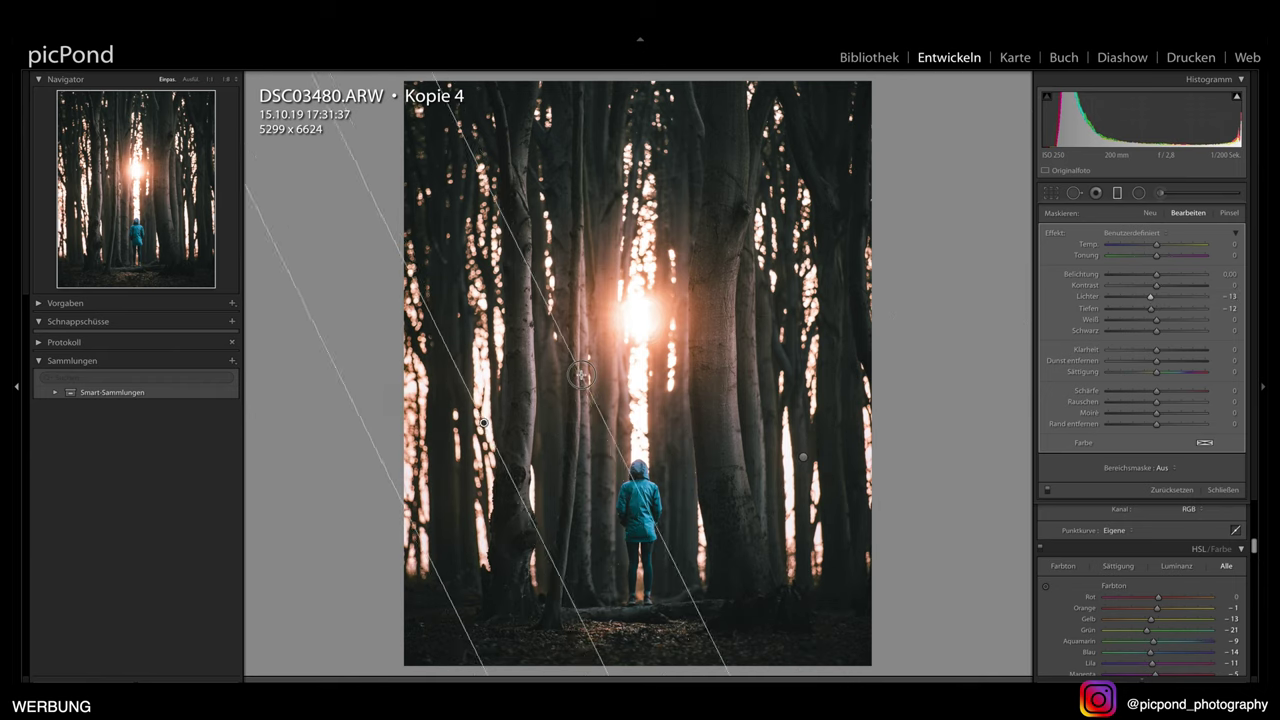
{"action": "left_click_drag", "start_coordinate": [581, 375], "coordinate": [602, 392]}
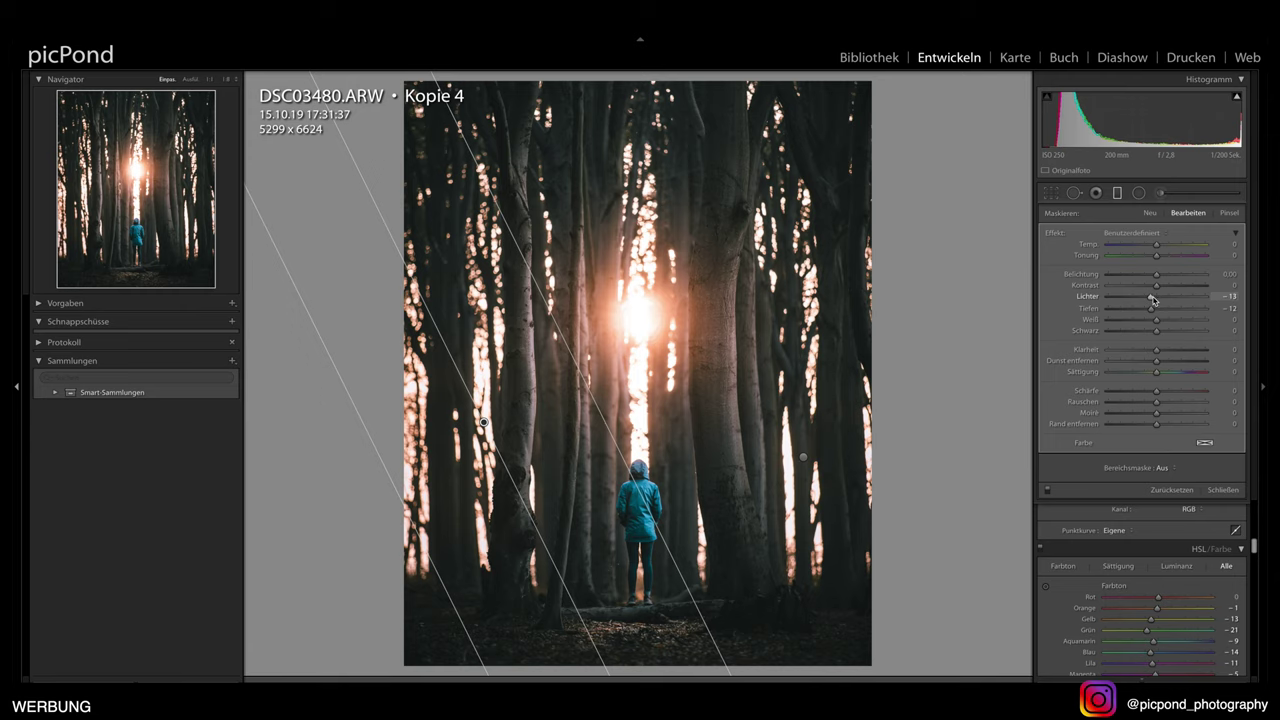
{"action": "key", "text": "Return"}
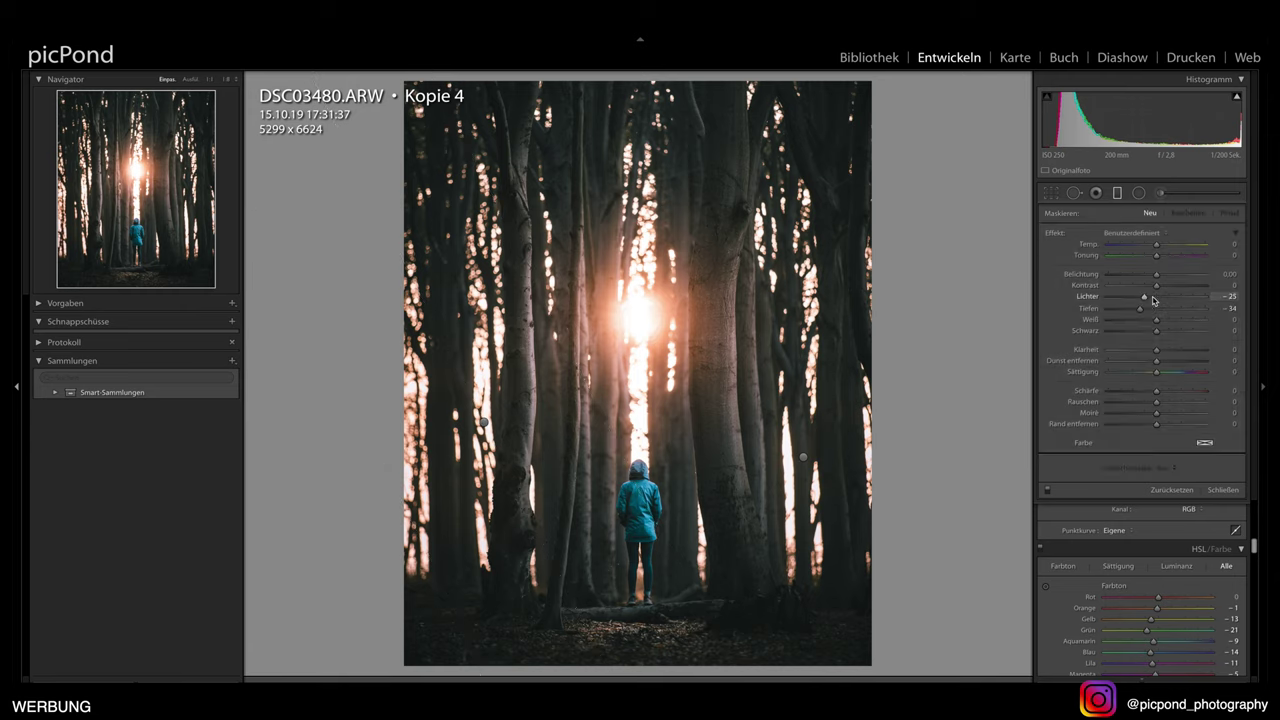
{"action": "left_click", "coordinate": [226, 80]}
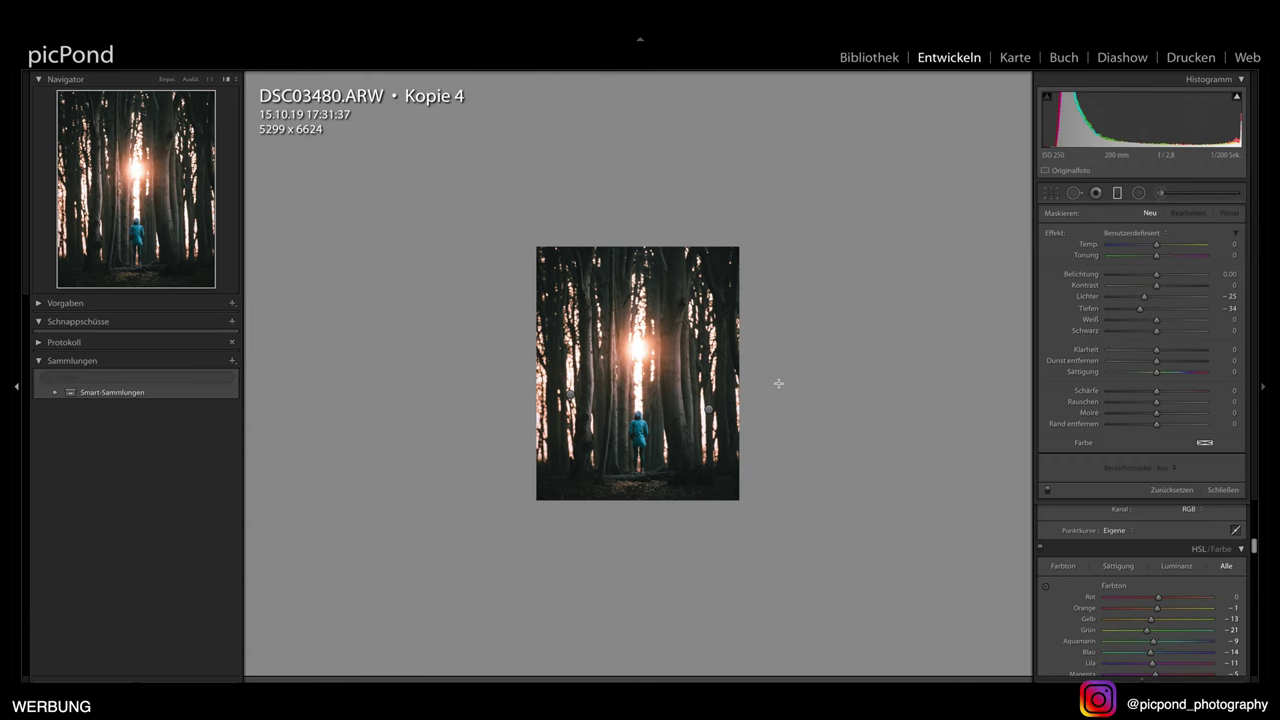
{"action": "left_click", "coordinate": [166, 78]}
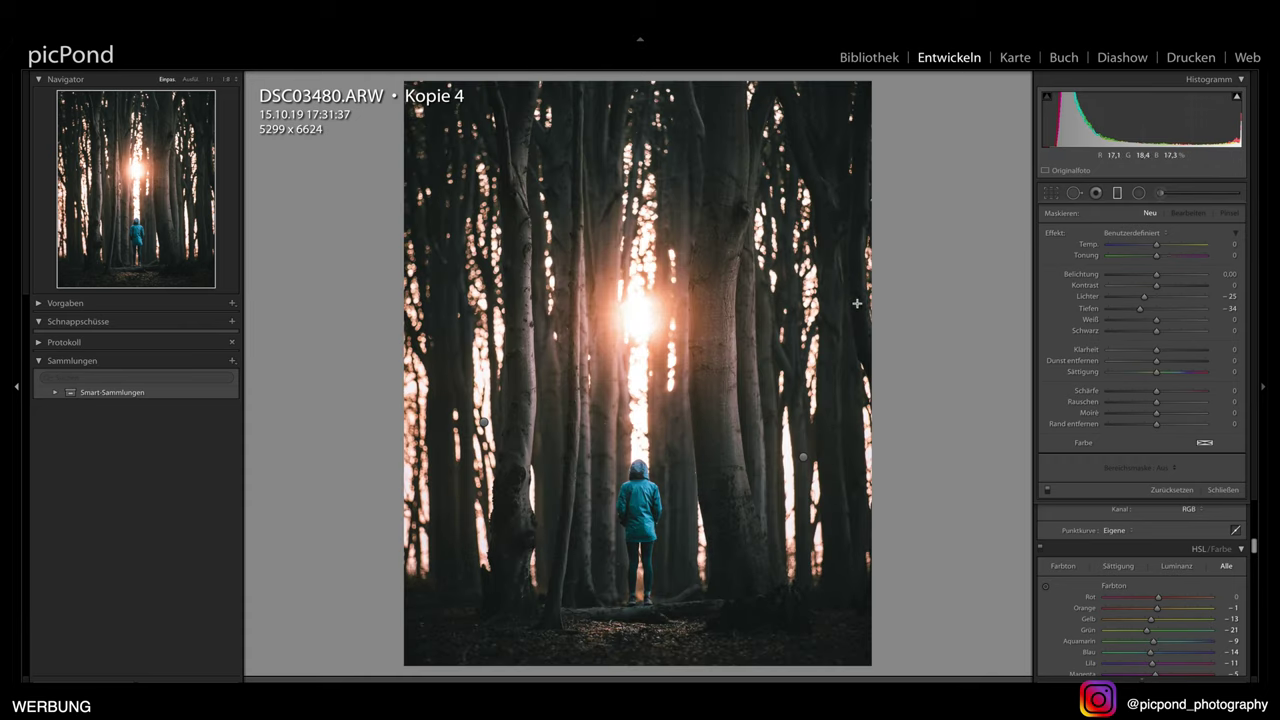